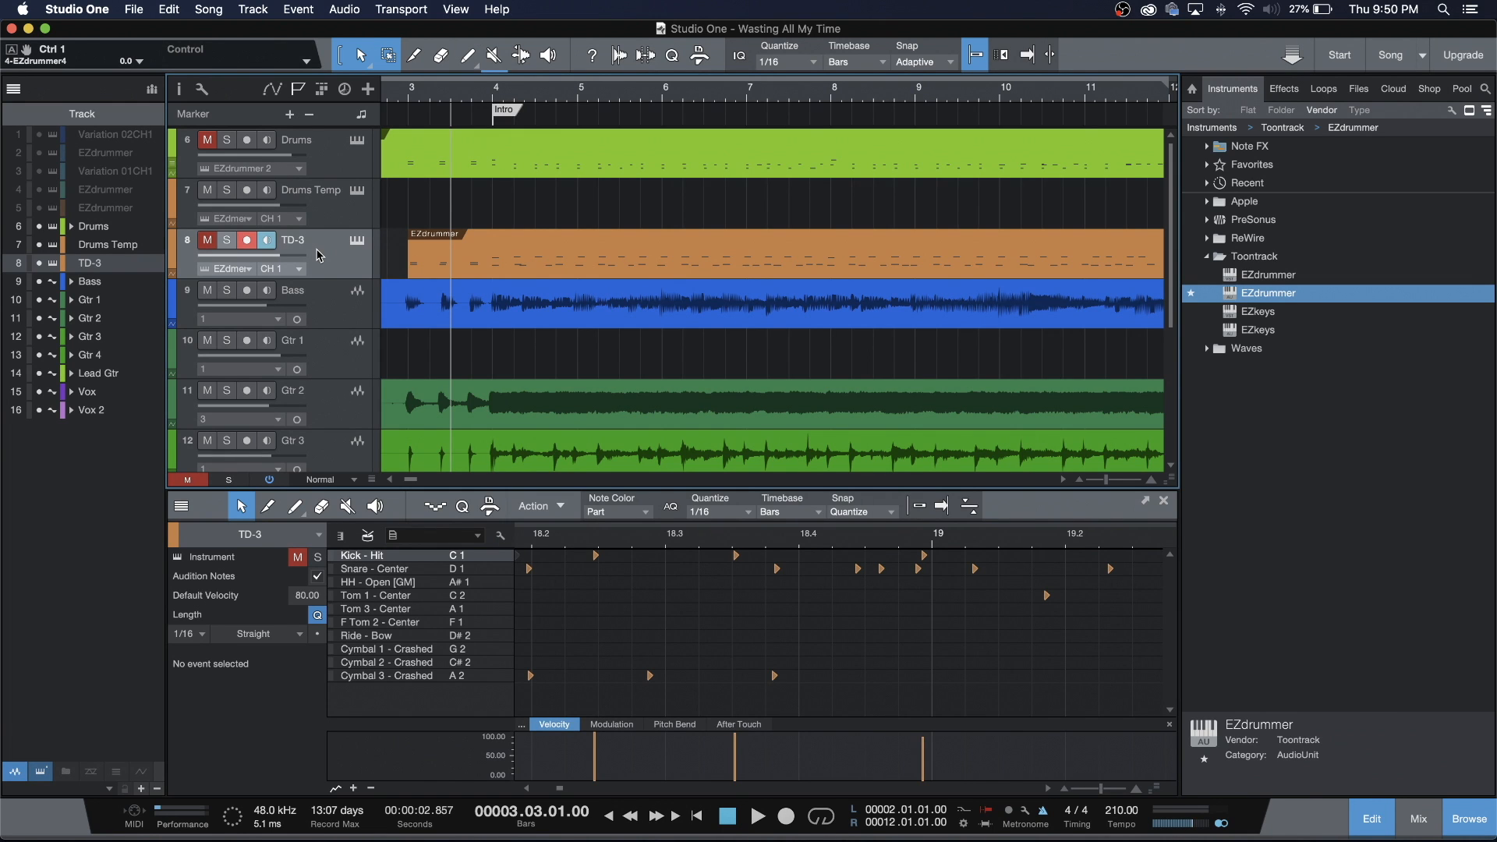
Select the Drums Temp track and start Tap2Find from EZdrummer's groove search.
click(331, 168)
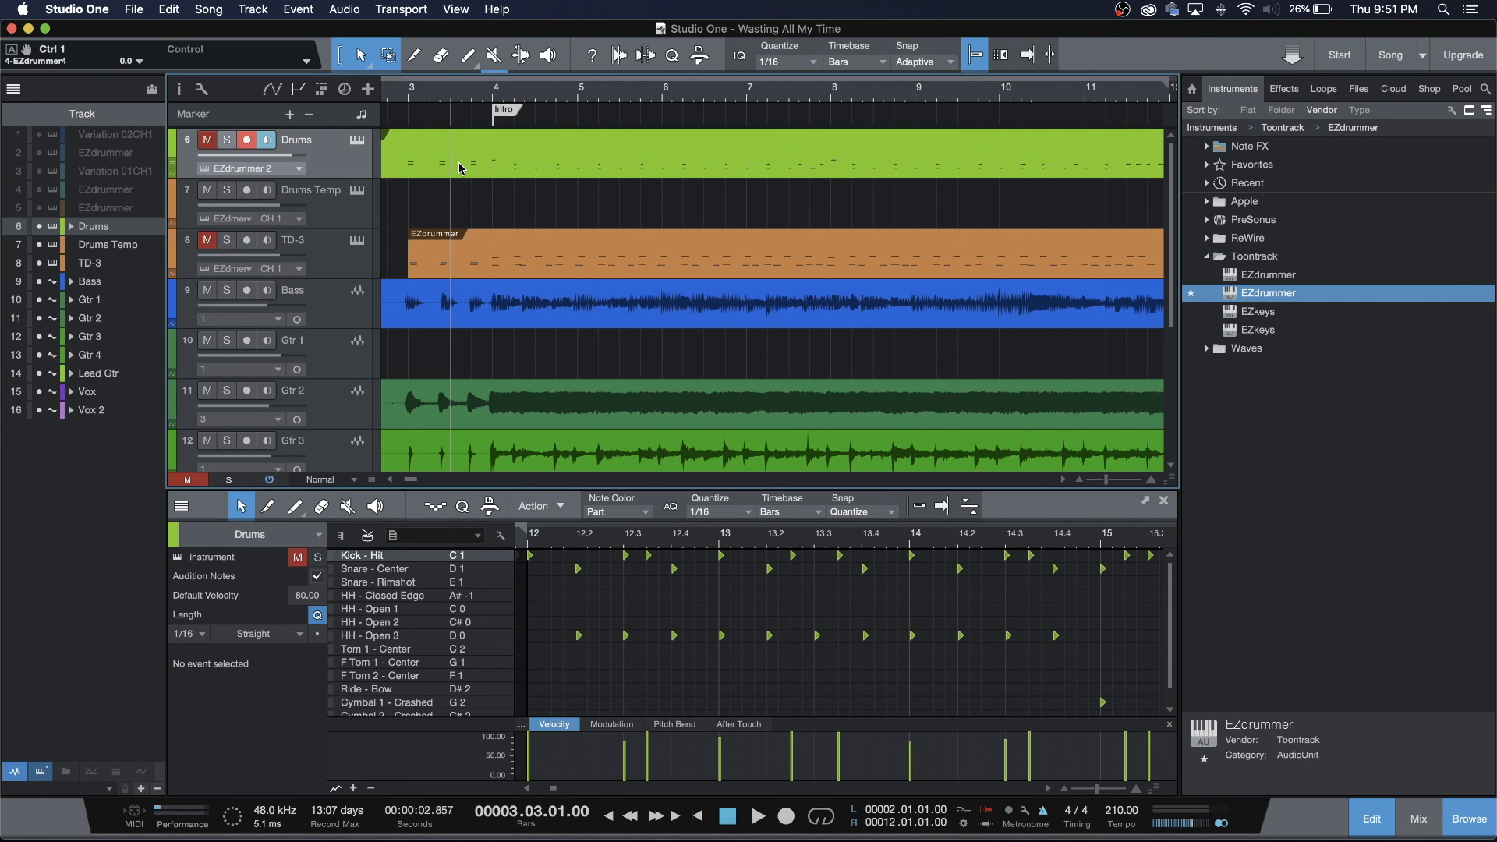
click(355, 221)
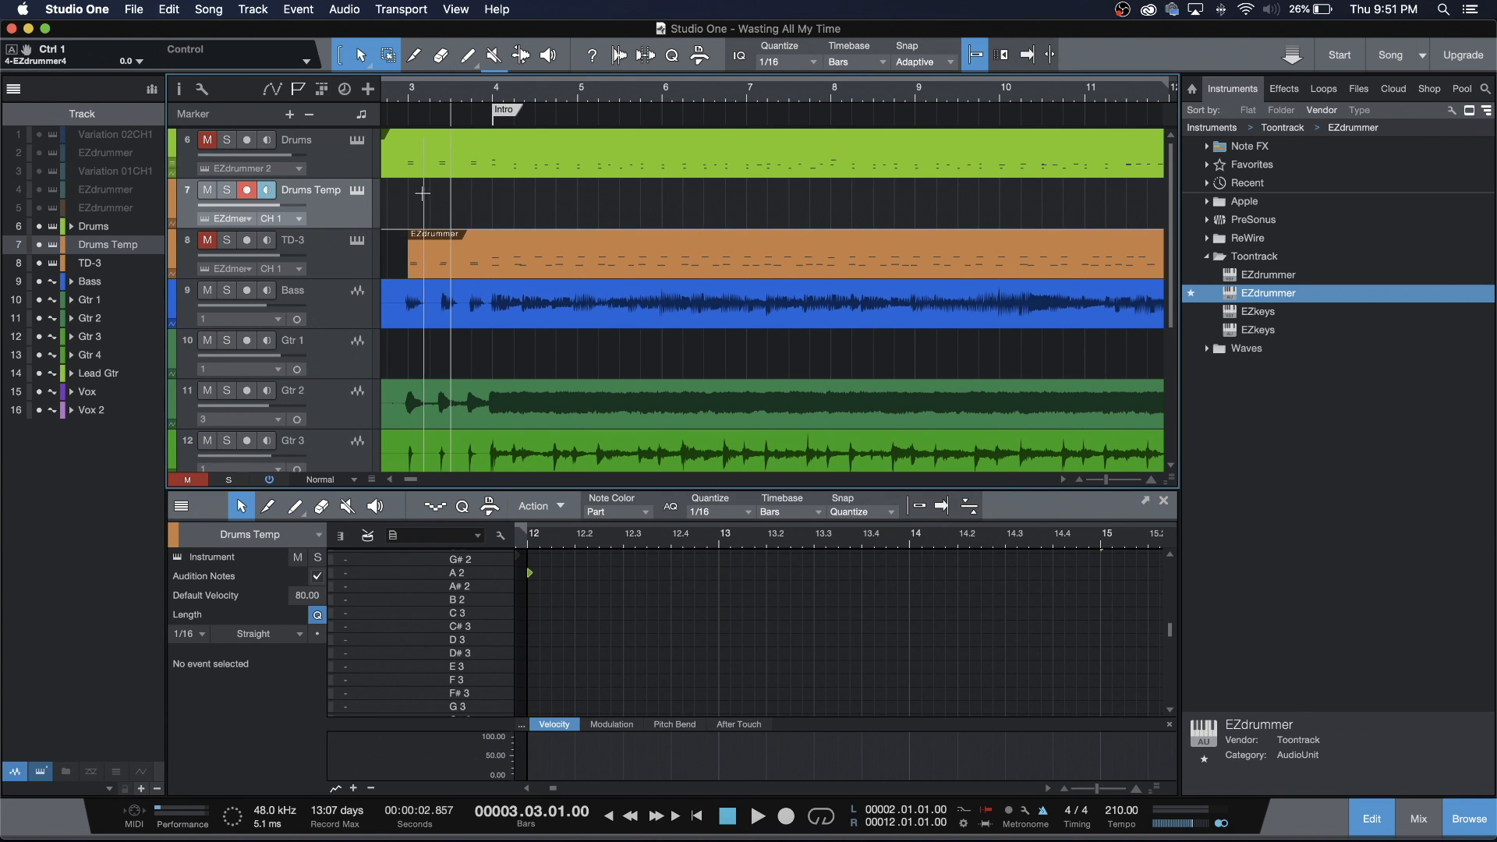
scroll(427, 195, left, 3)
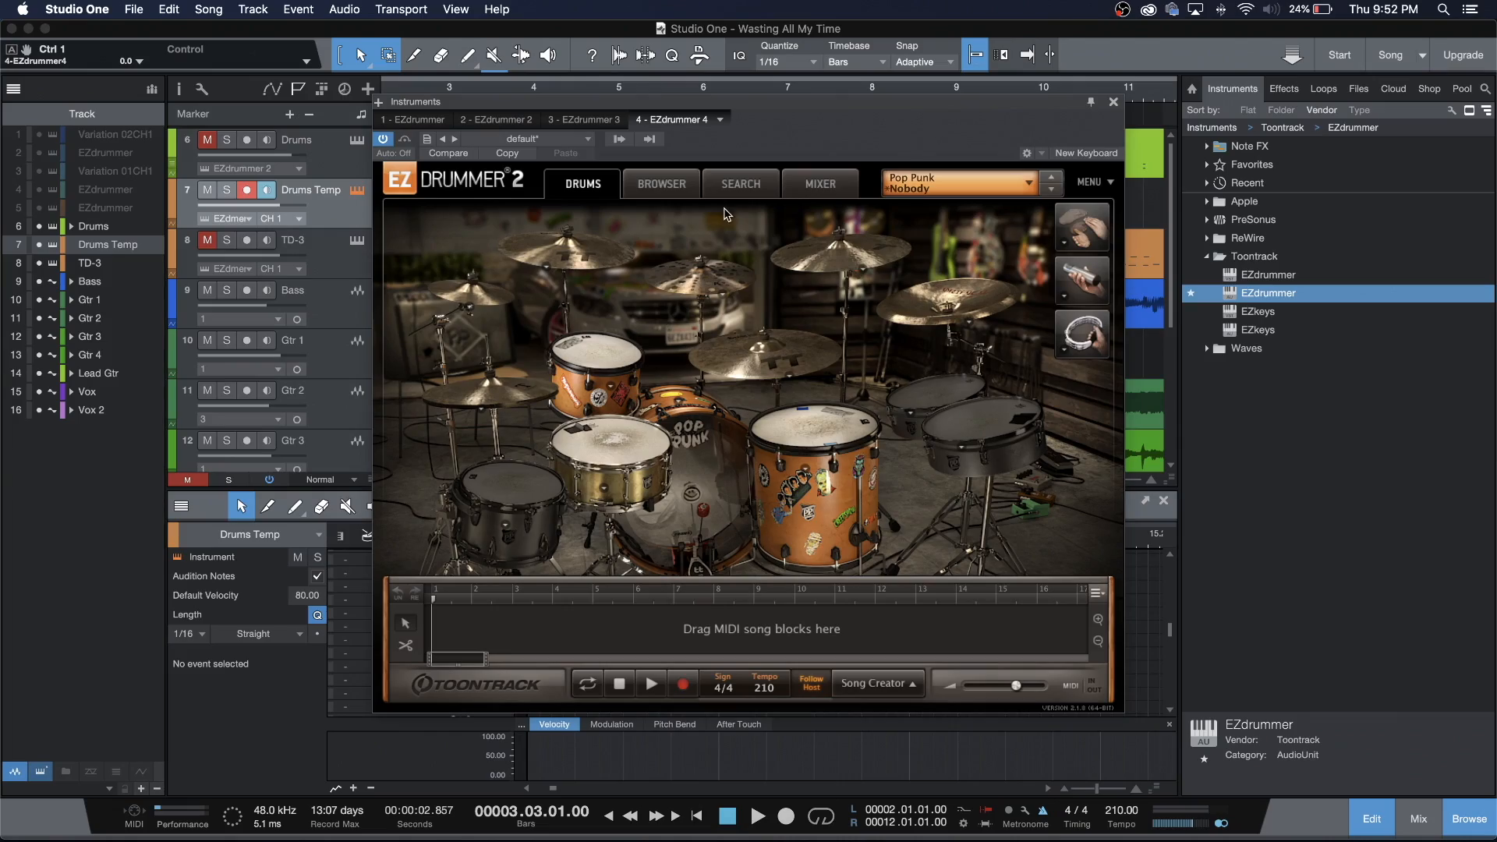
click(735, 190)
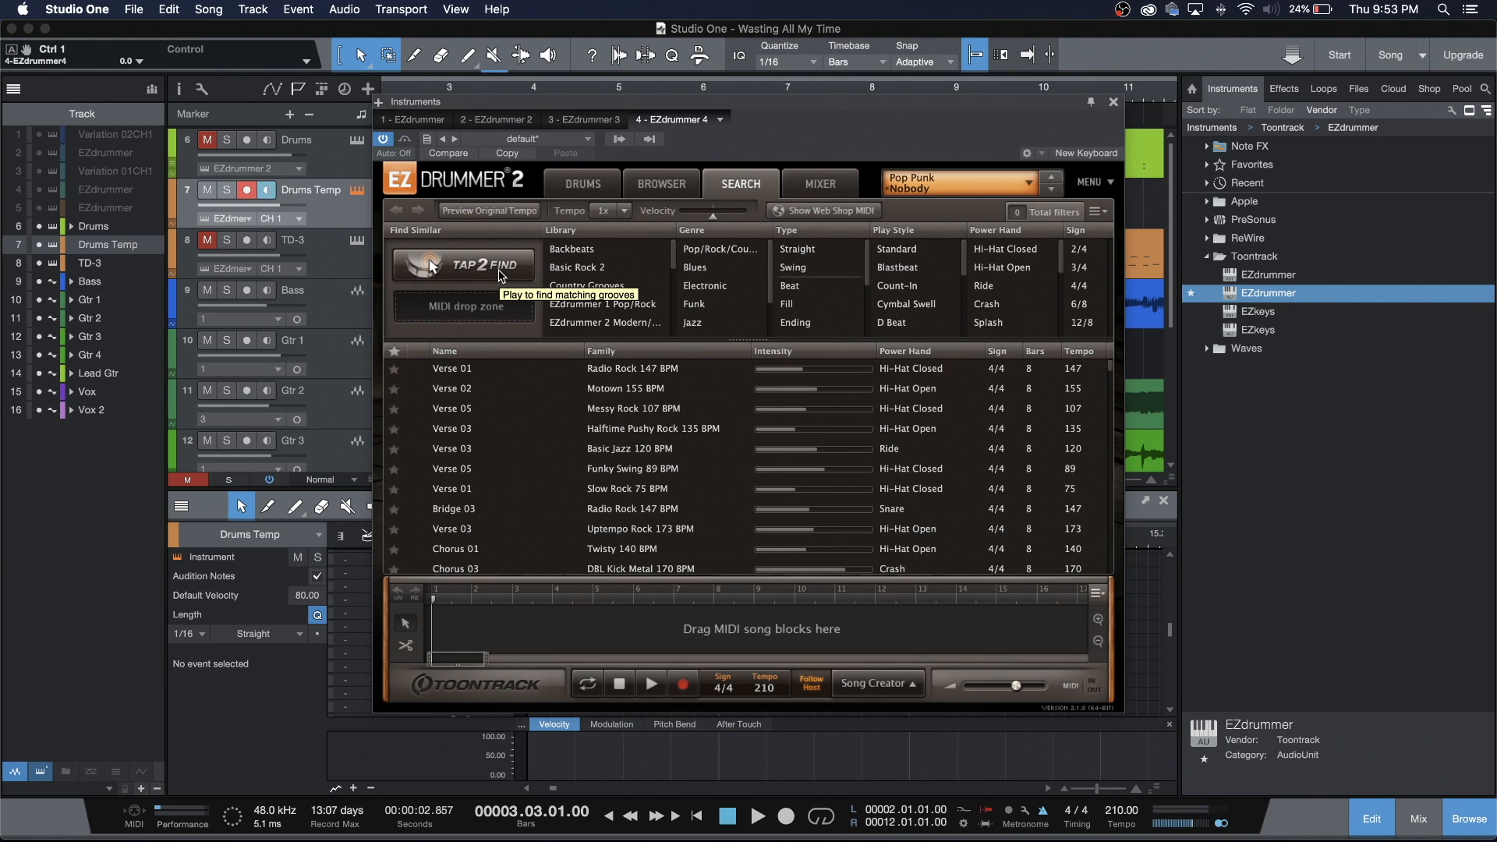
click(498, 276)
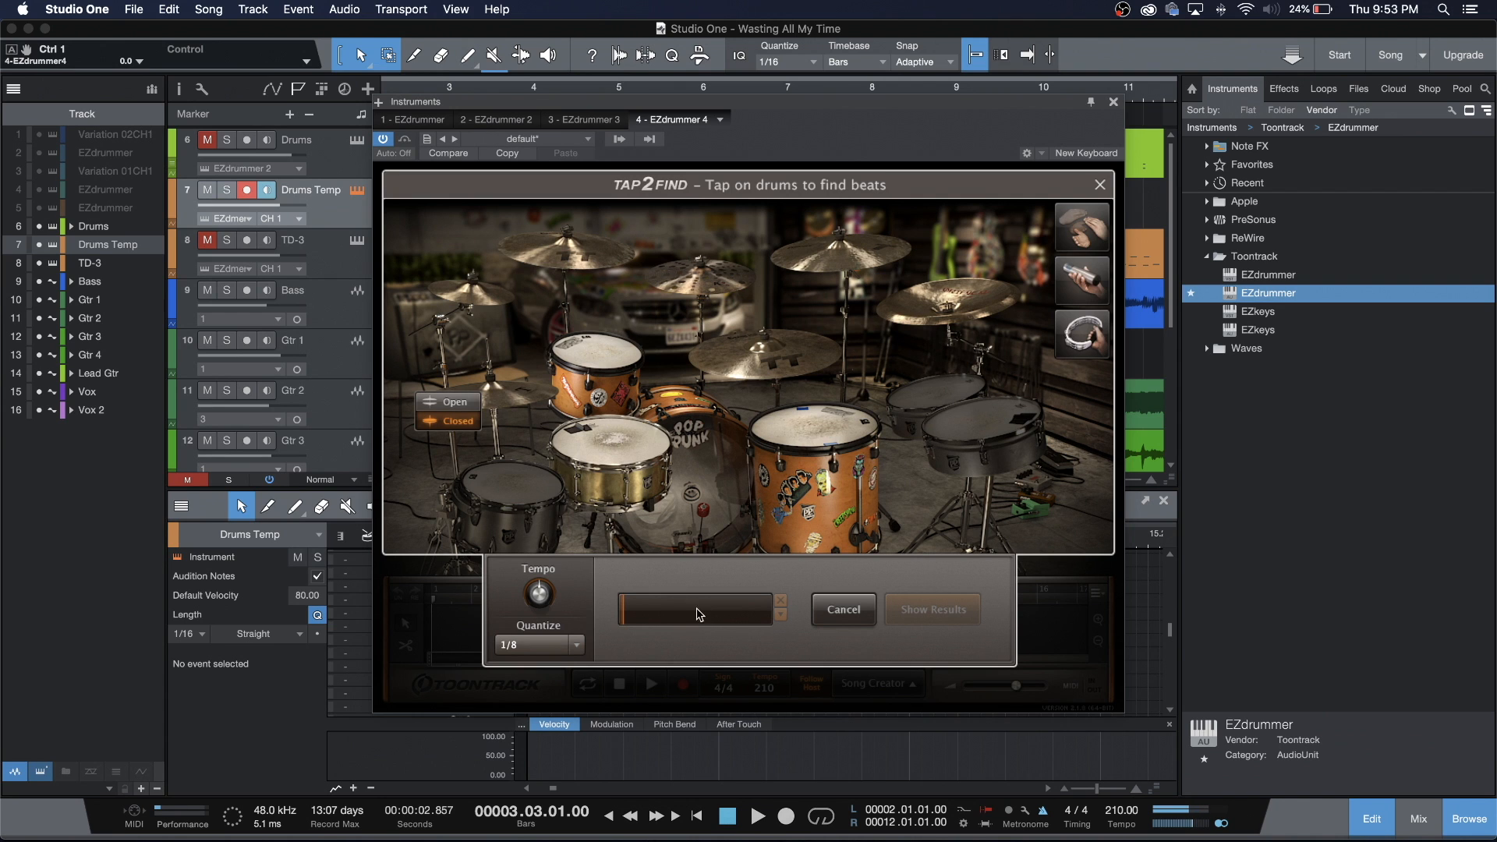
Lower the Tap2Find tempo and tap a kick drum pattern on the Pop Punk kit.
drag(540, 594, 548, 682)
click(708, 476)
click(708, 476)
click(707, 477)
click(708, 476)
click(708, 476)
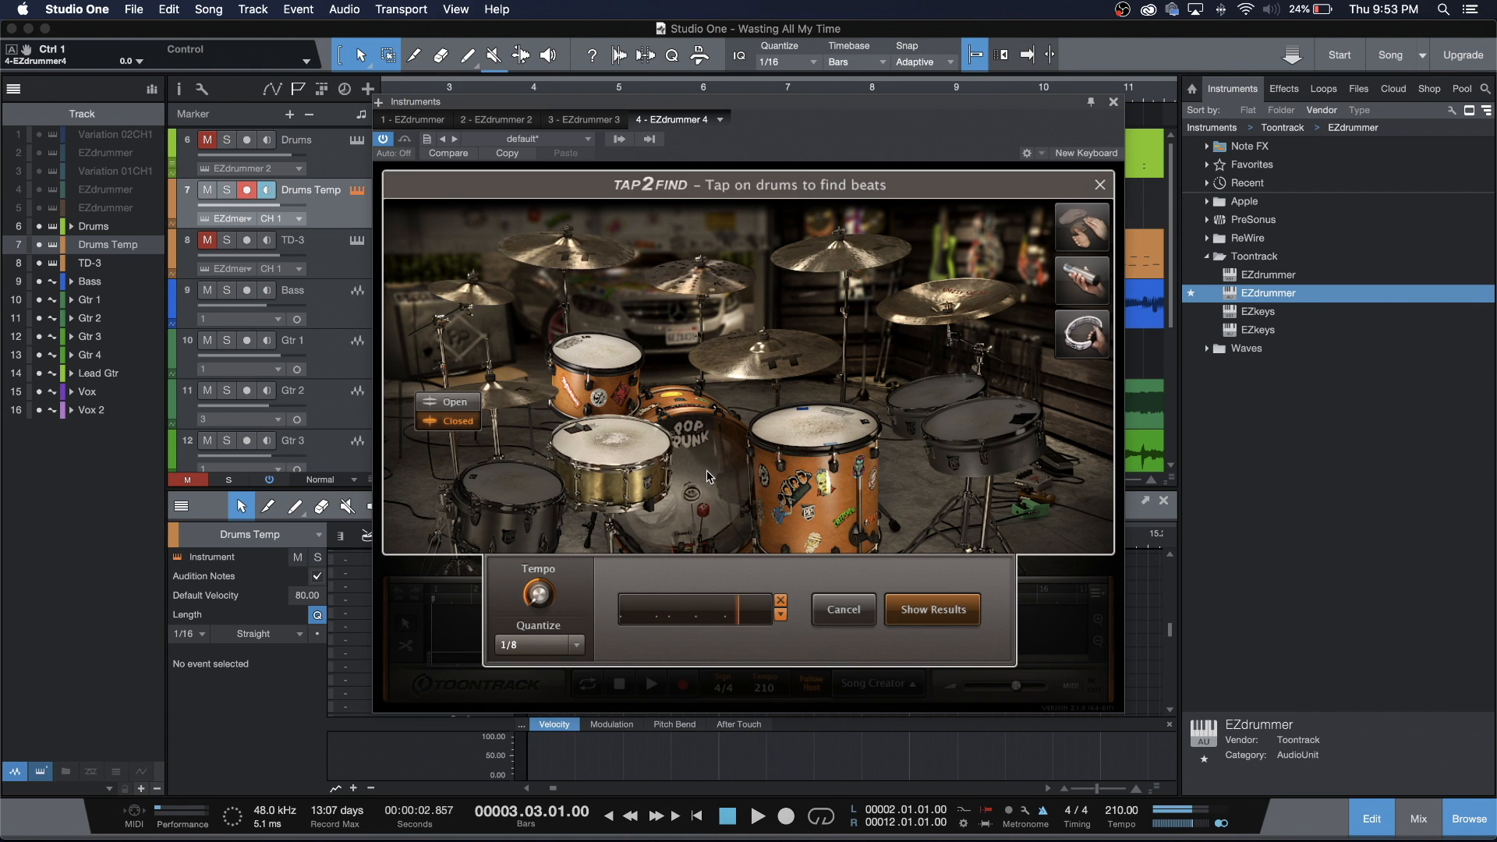
click(707, 476)
Tap snare hits and a steady crash cymbal over the kick pattern, and show the matching grooves.
click(619, 436)
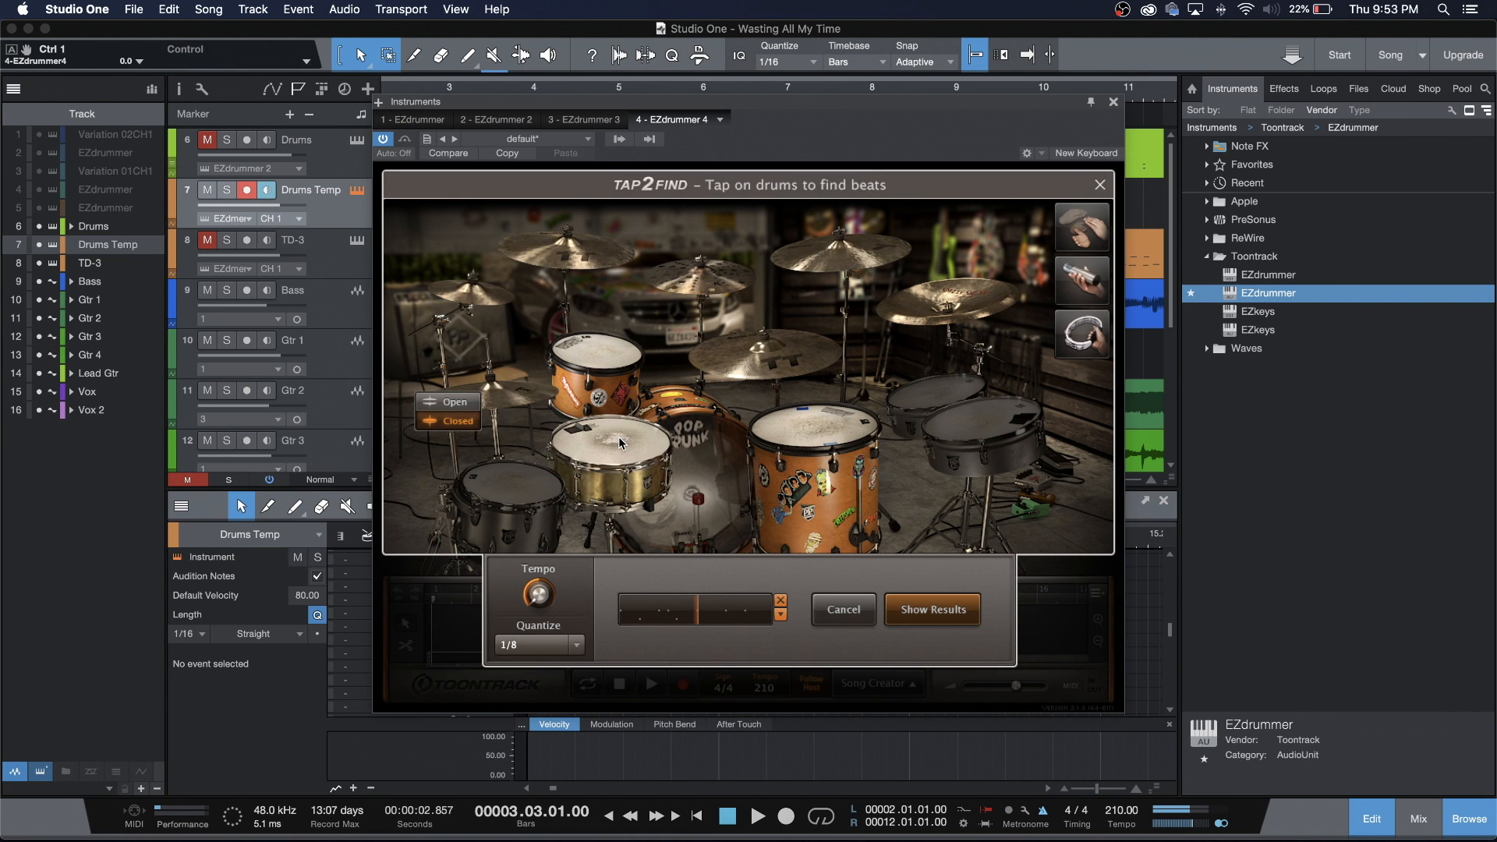
click(619, 437)
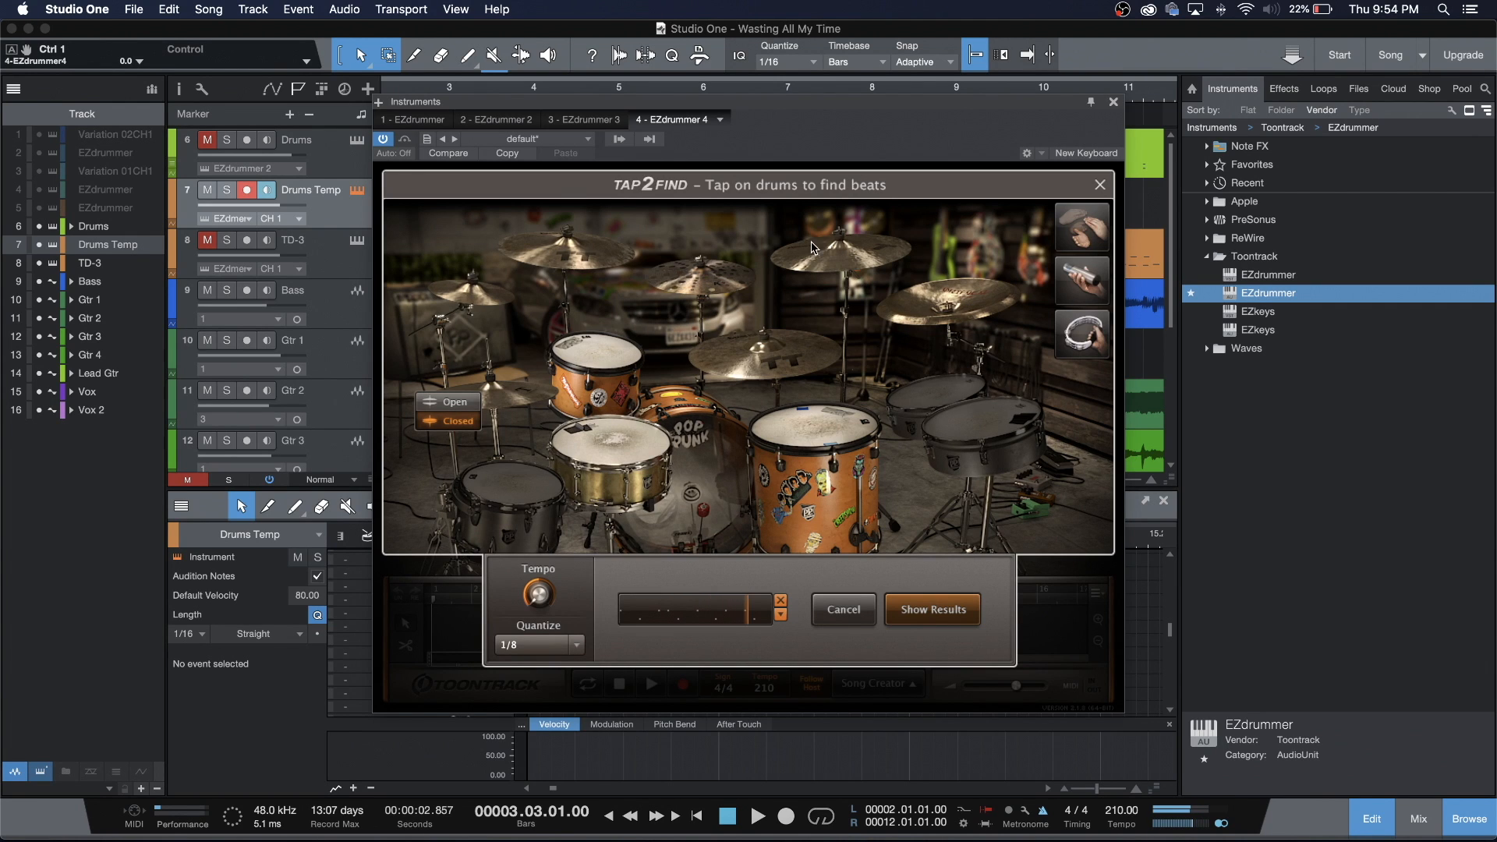
click(838, 268)
click(838, 268)
click(838, 269)
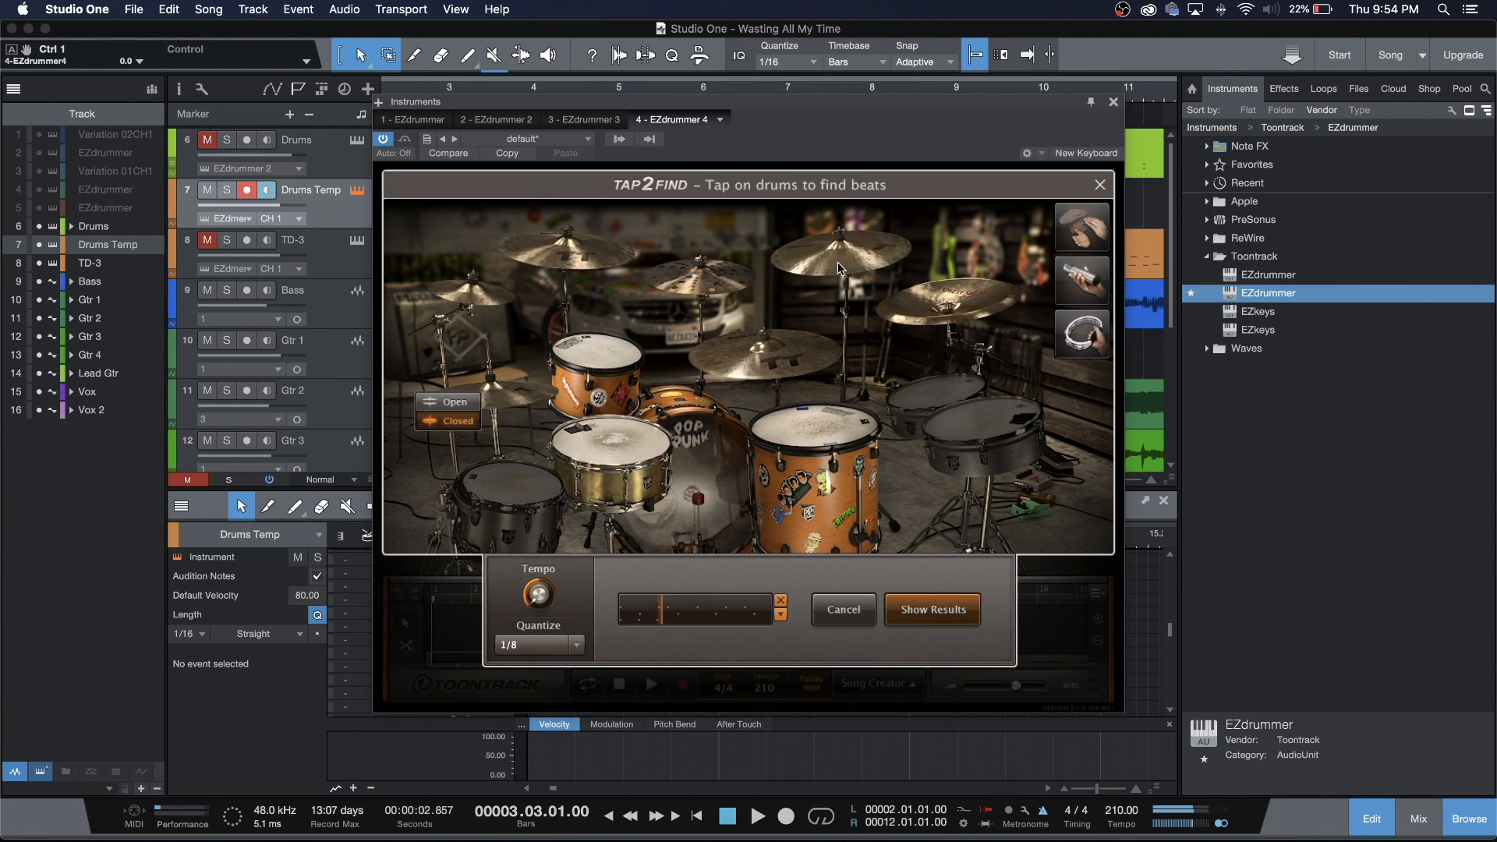
click(837, 268)
click(838, 269)
click(838, 268)
click(838, 268)
click(838, 269)
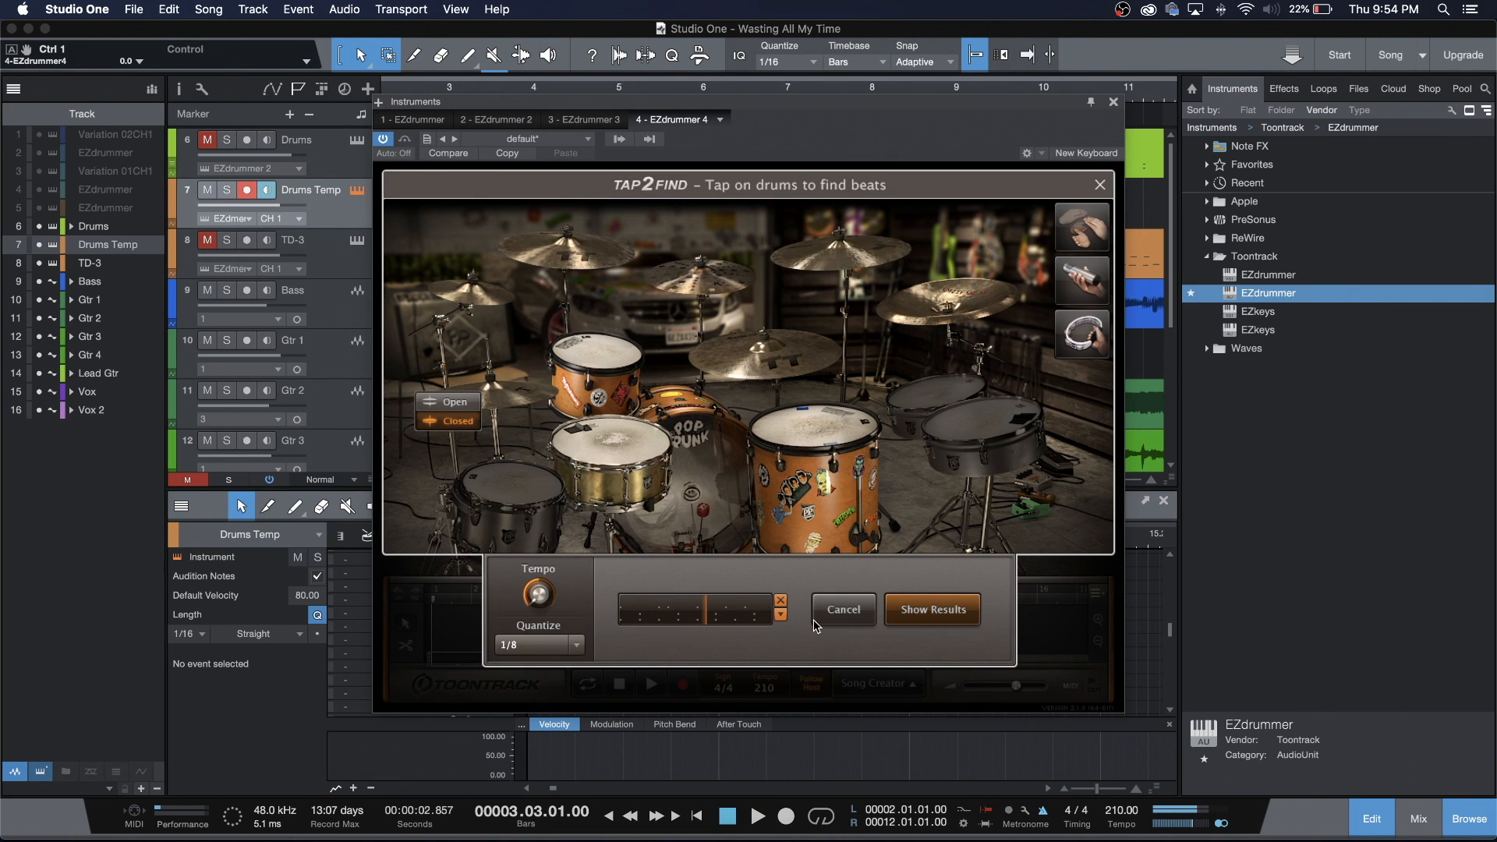
click(916, 620)
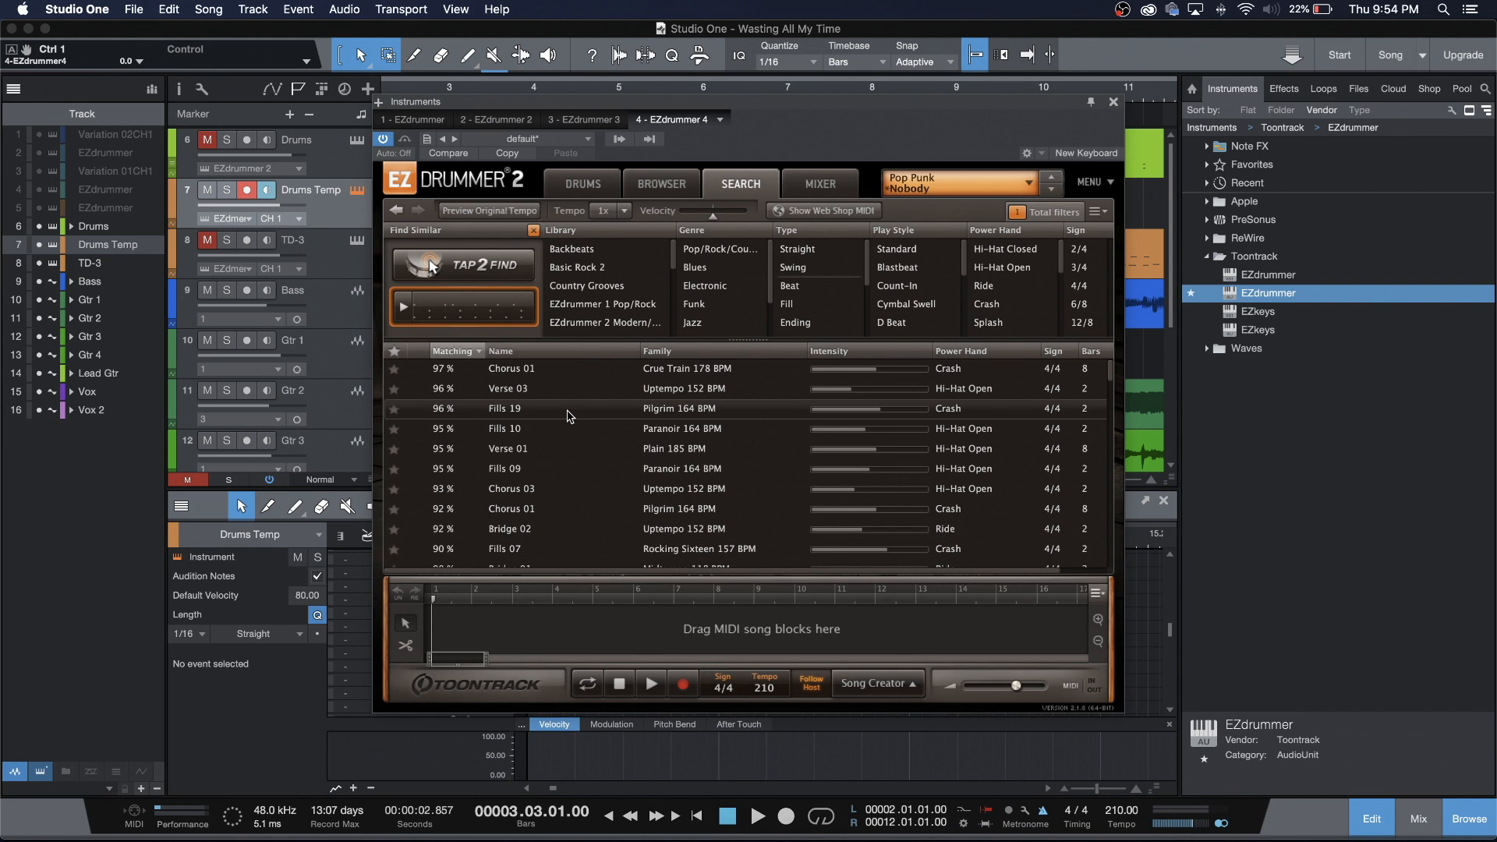
Audition the matching grooves Chorus 01 (Crue Train 178 BPM) and Verse 01 (Plain 185 BPM).
click(417, 369)
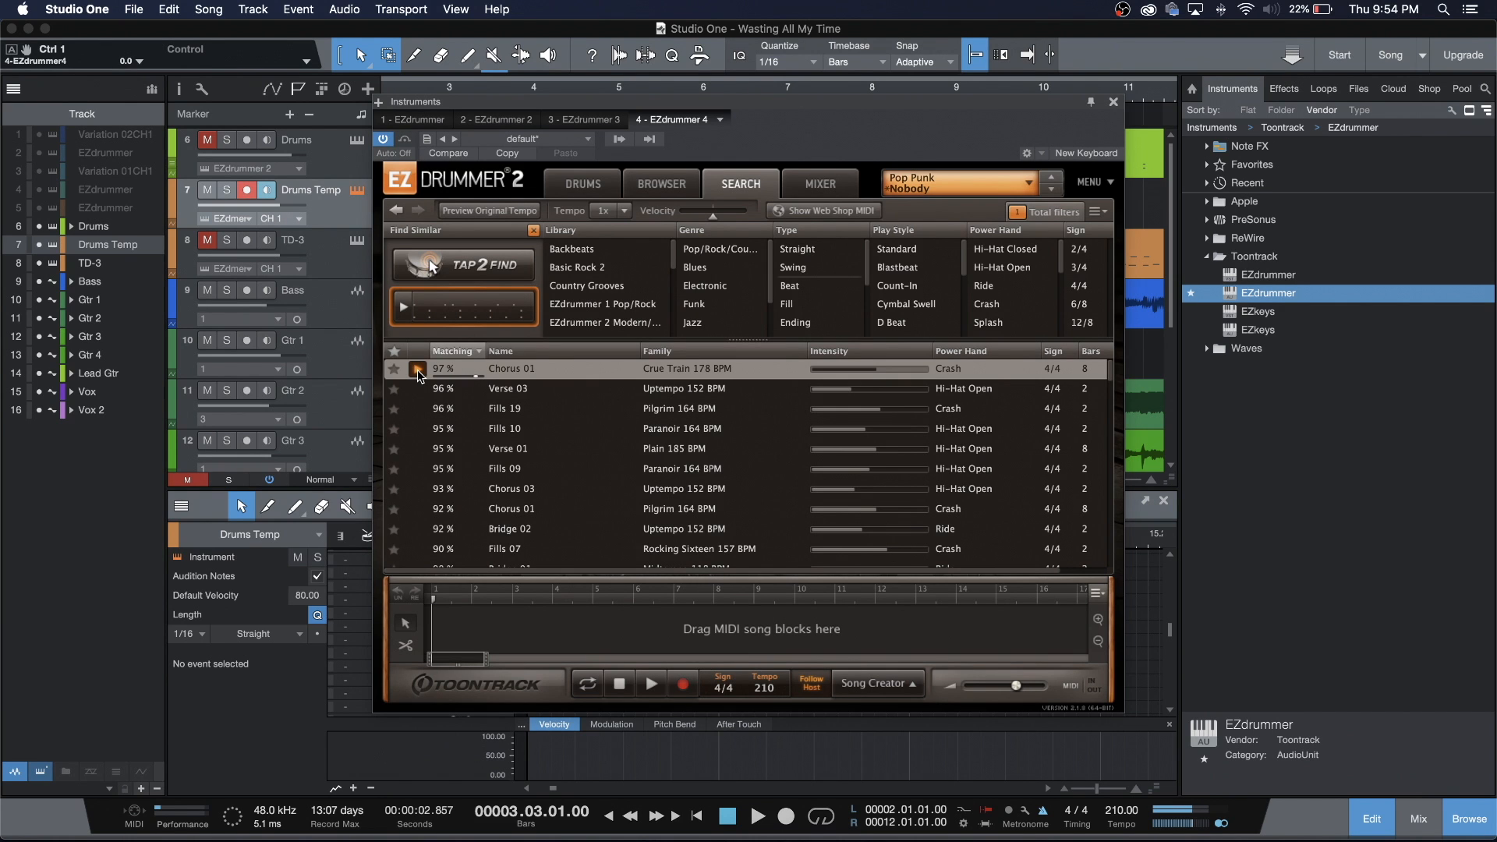
click(418, 371)
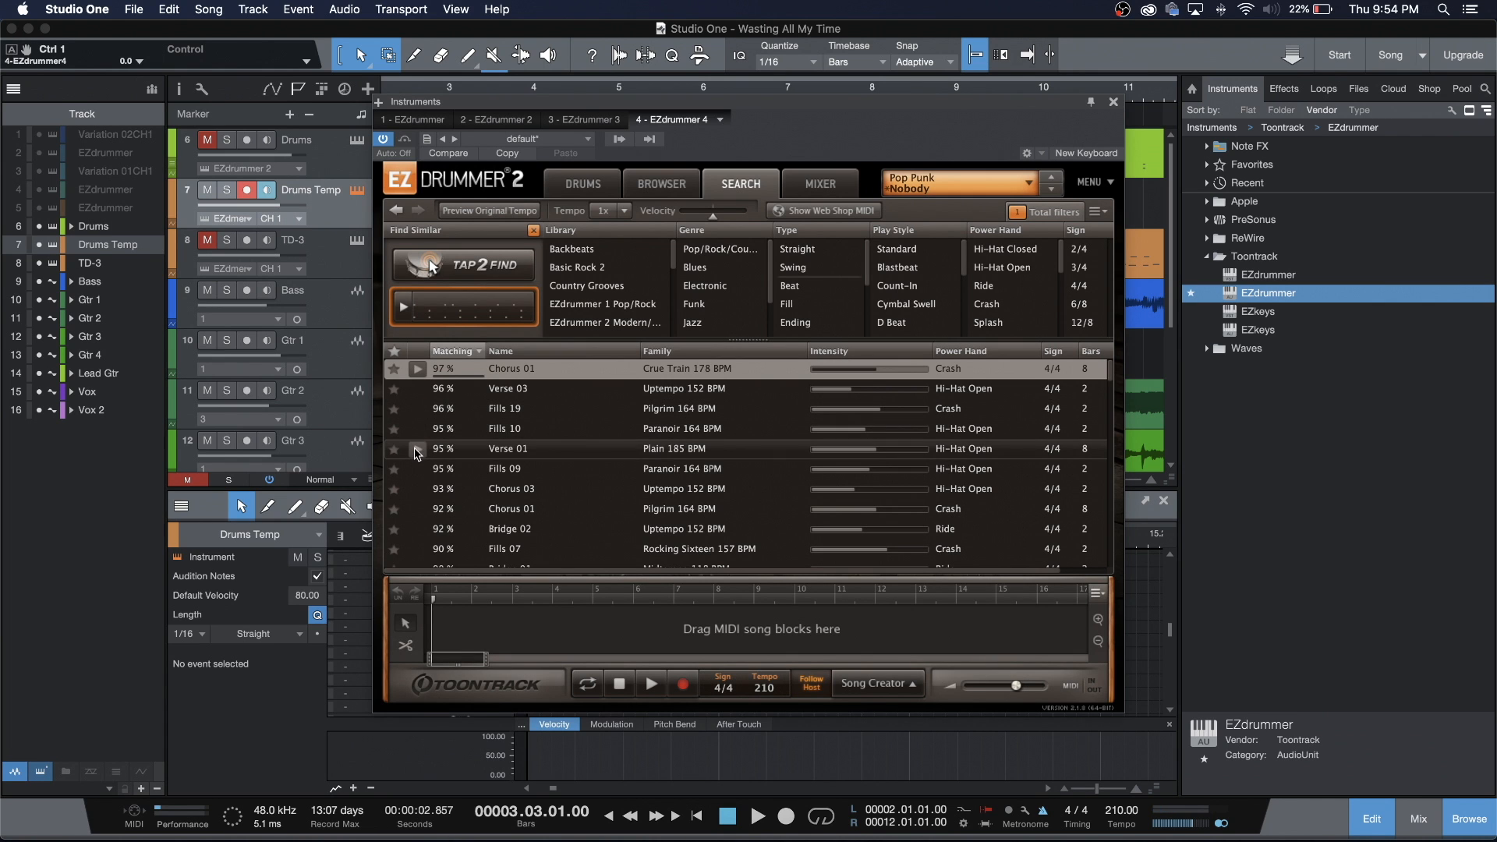
click(417, 450)
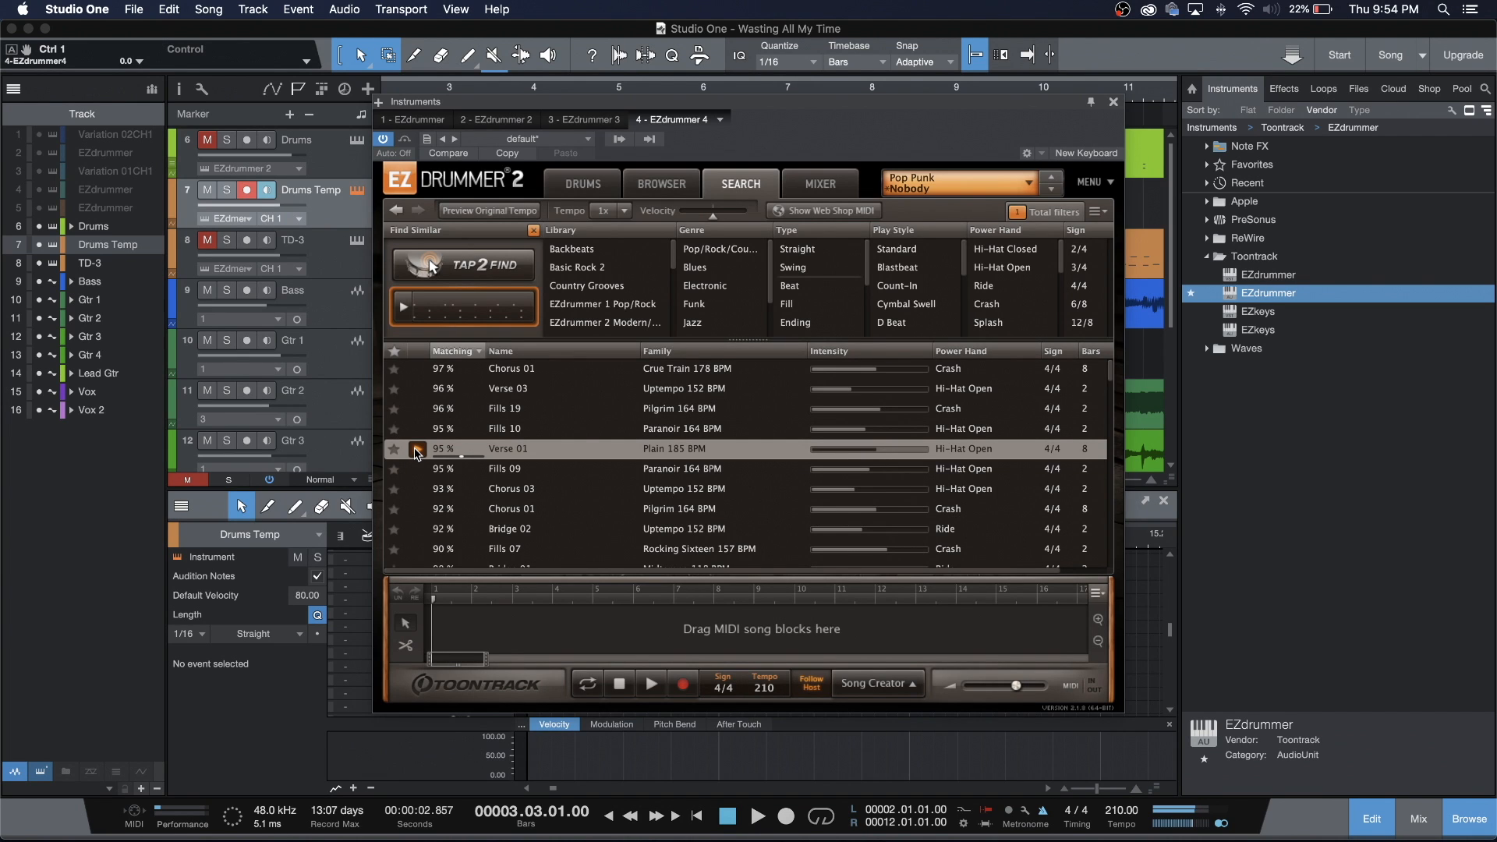
click(417, 451)
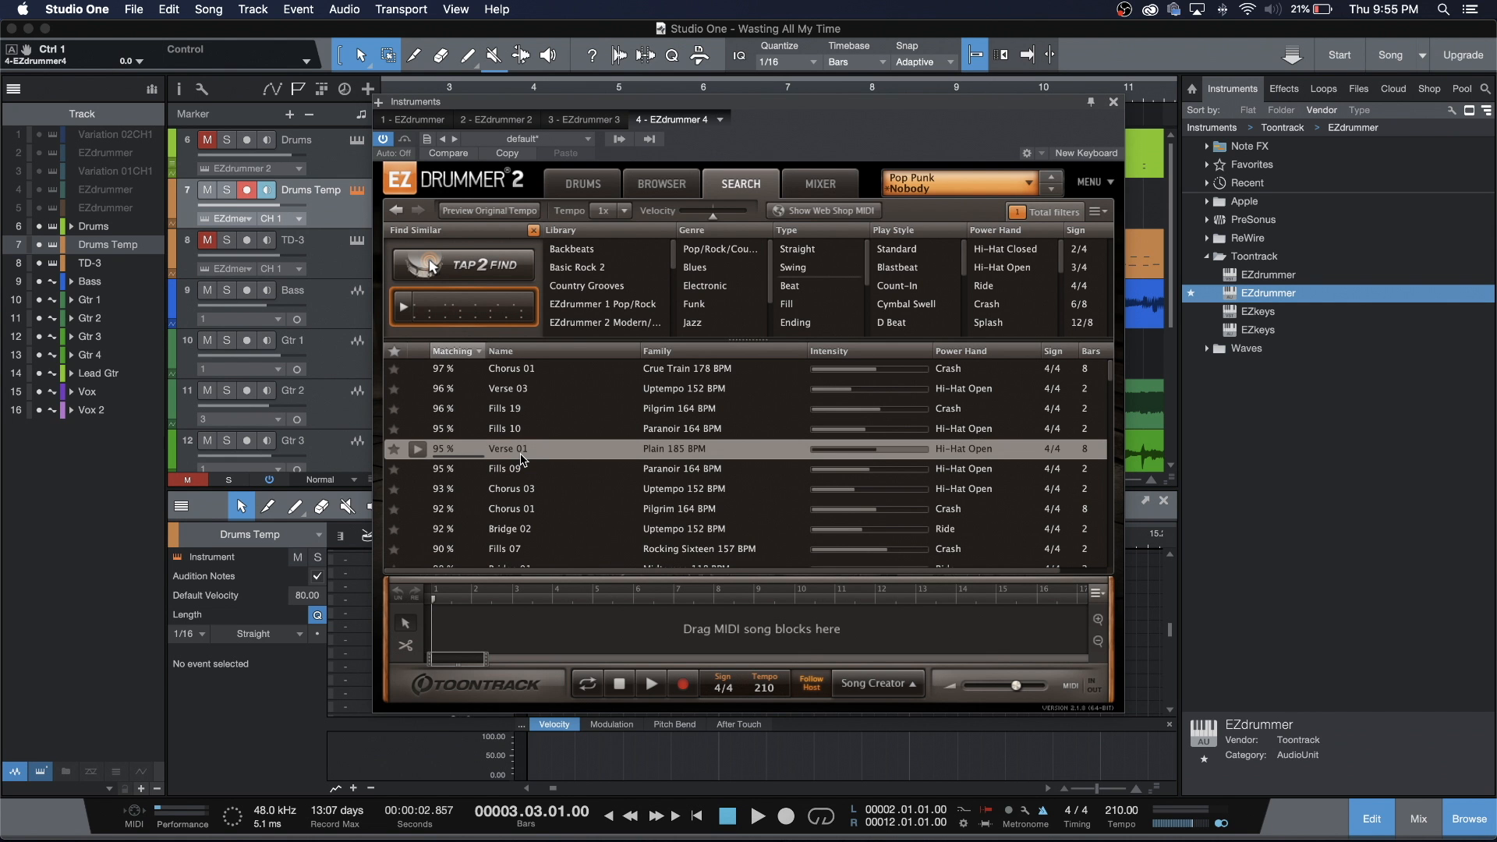
Place the Verse 01 groove (Plain 185 BPM) on the Drums Temp track at bar 4 and close the instrument window.
drag(765, 106, 708, 300)
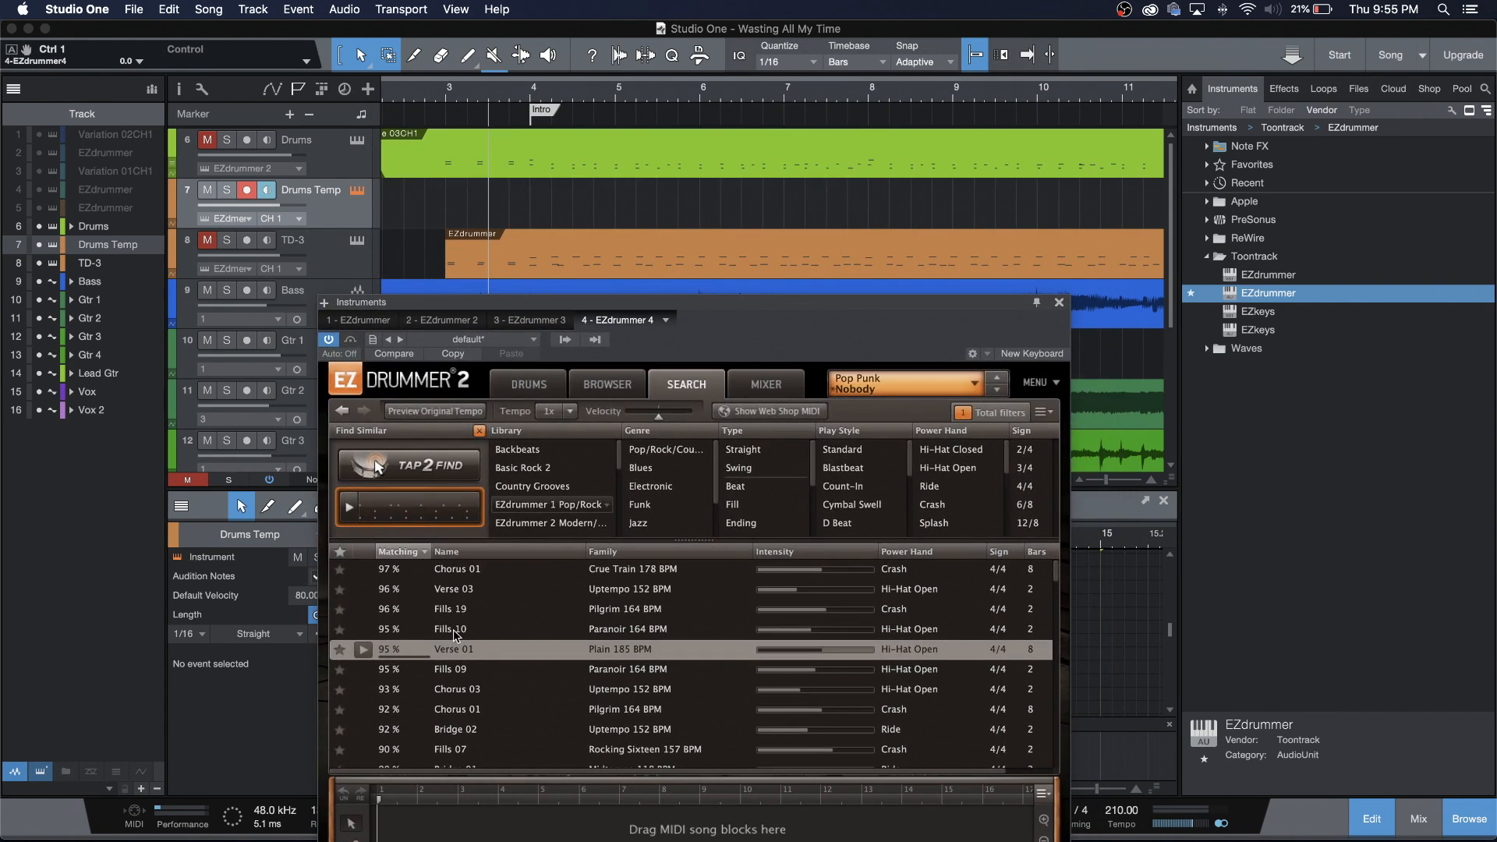
drag(449, 654, 561, 208)
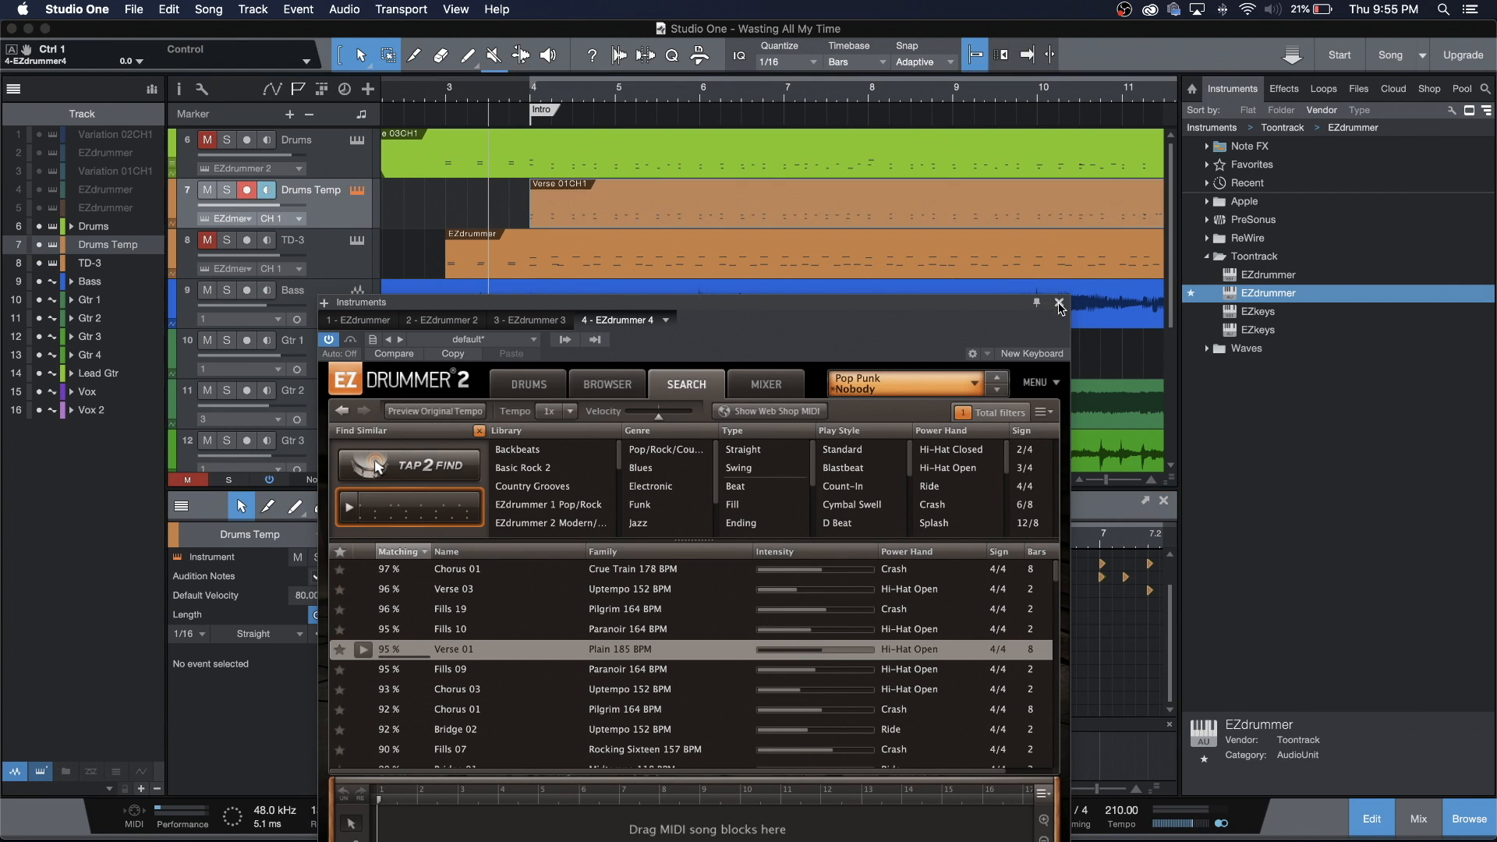
click(1059, 304)
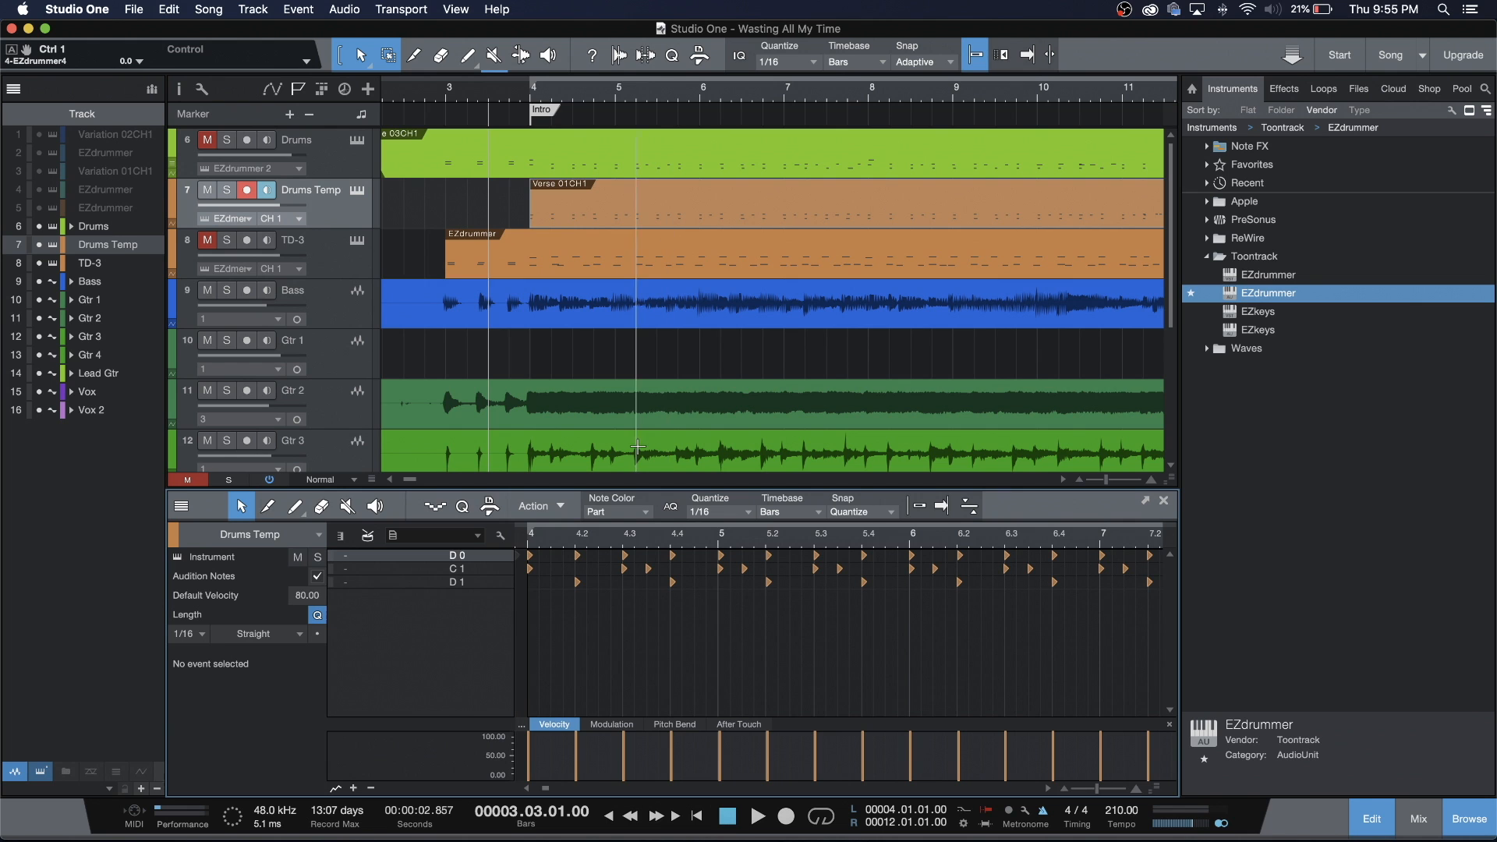
Show the Verse 01 part in the drum editor with the EZD - Modern Ordered pitch names and hide unused rows.
key(KP_Add)
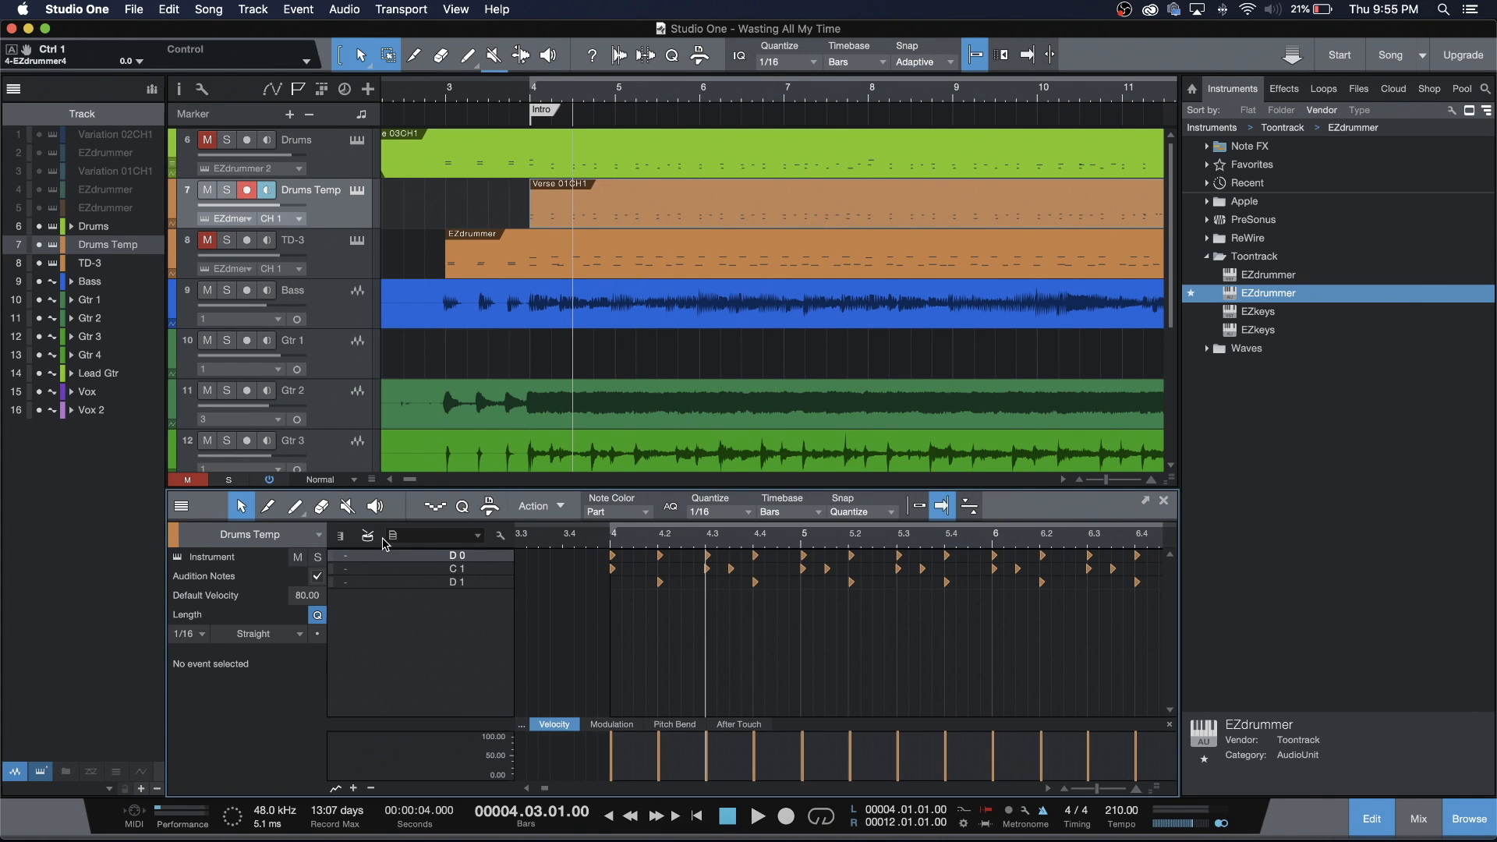
click(341, 538)
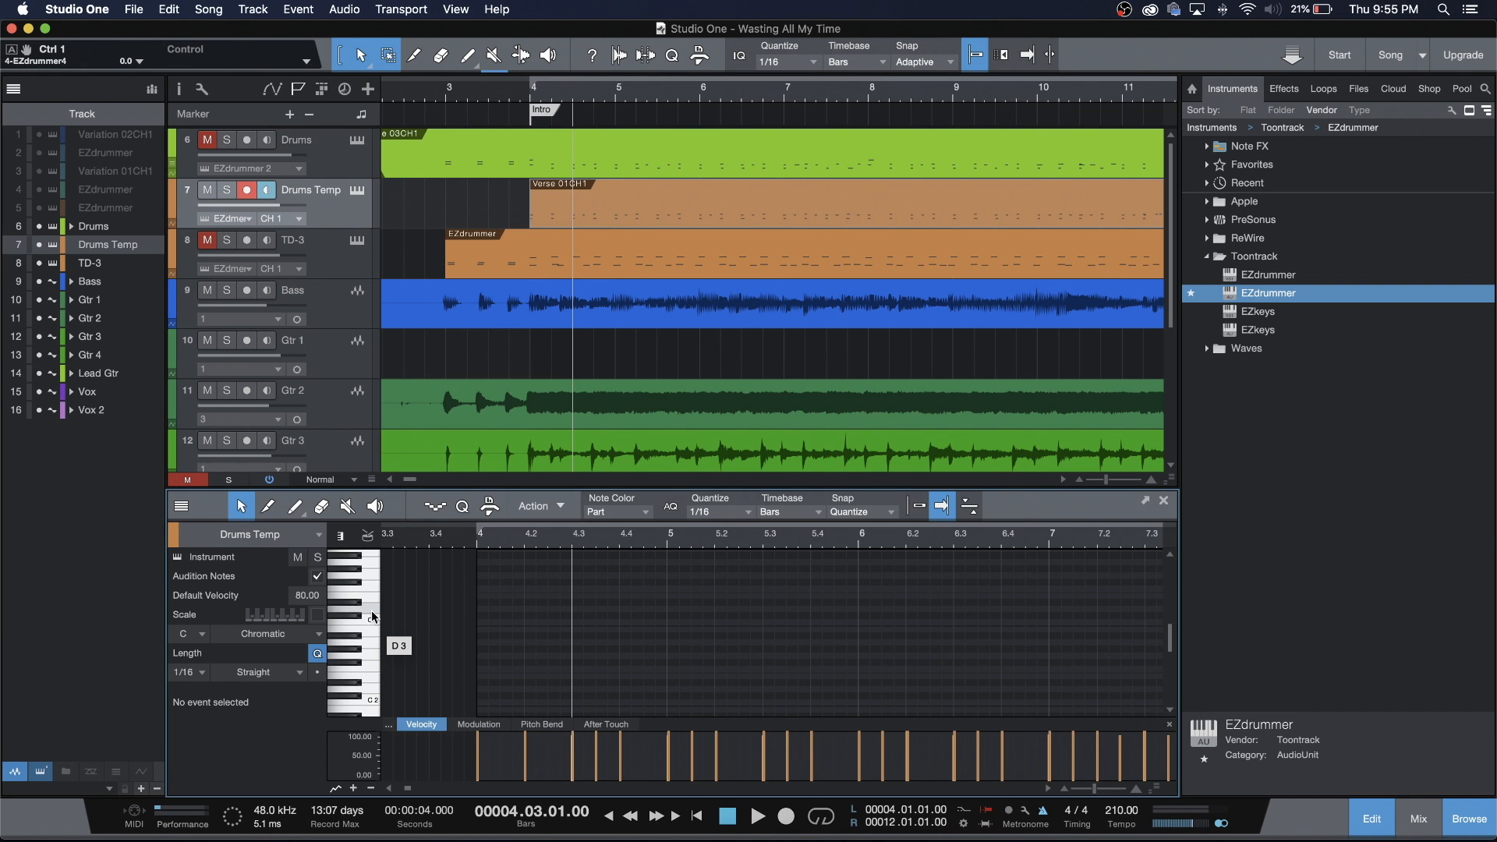
click(367, 538)
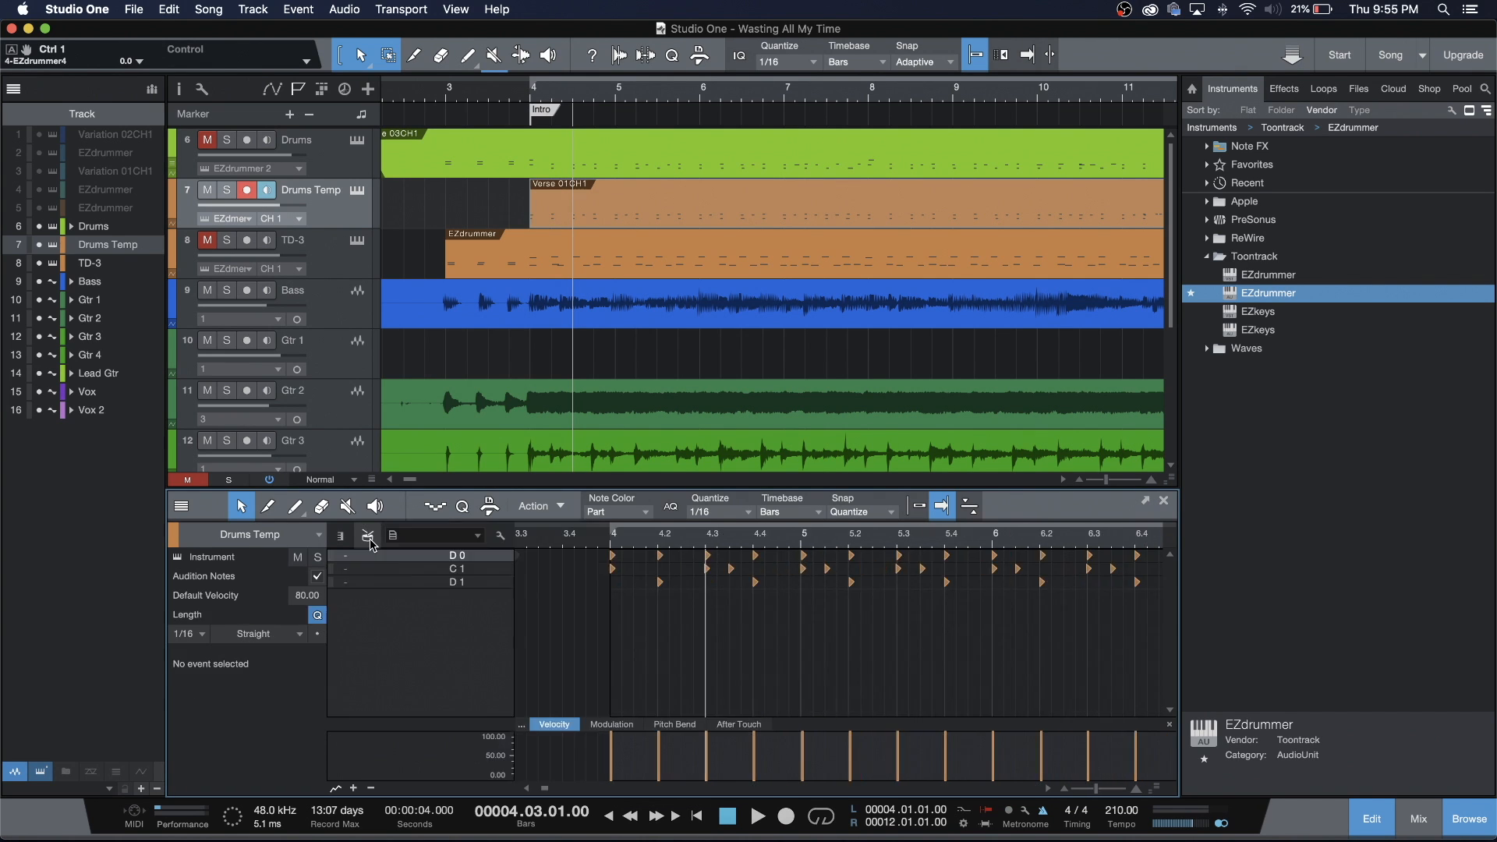
click(393, 536)
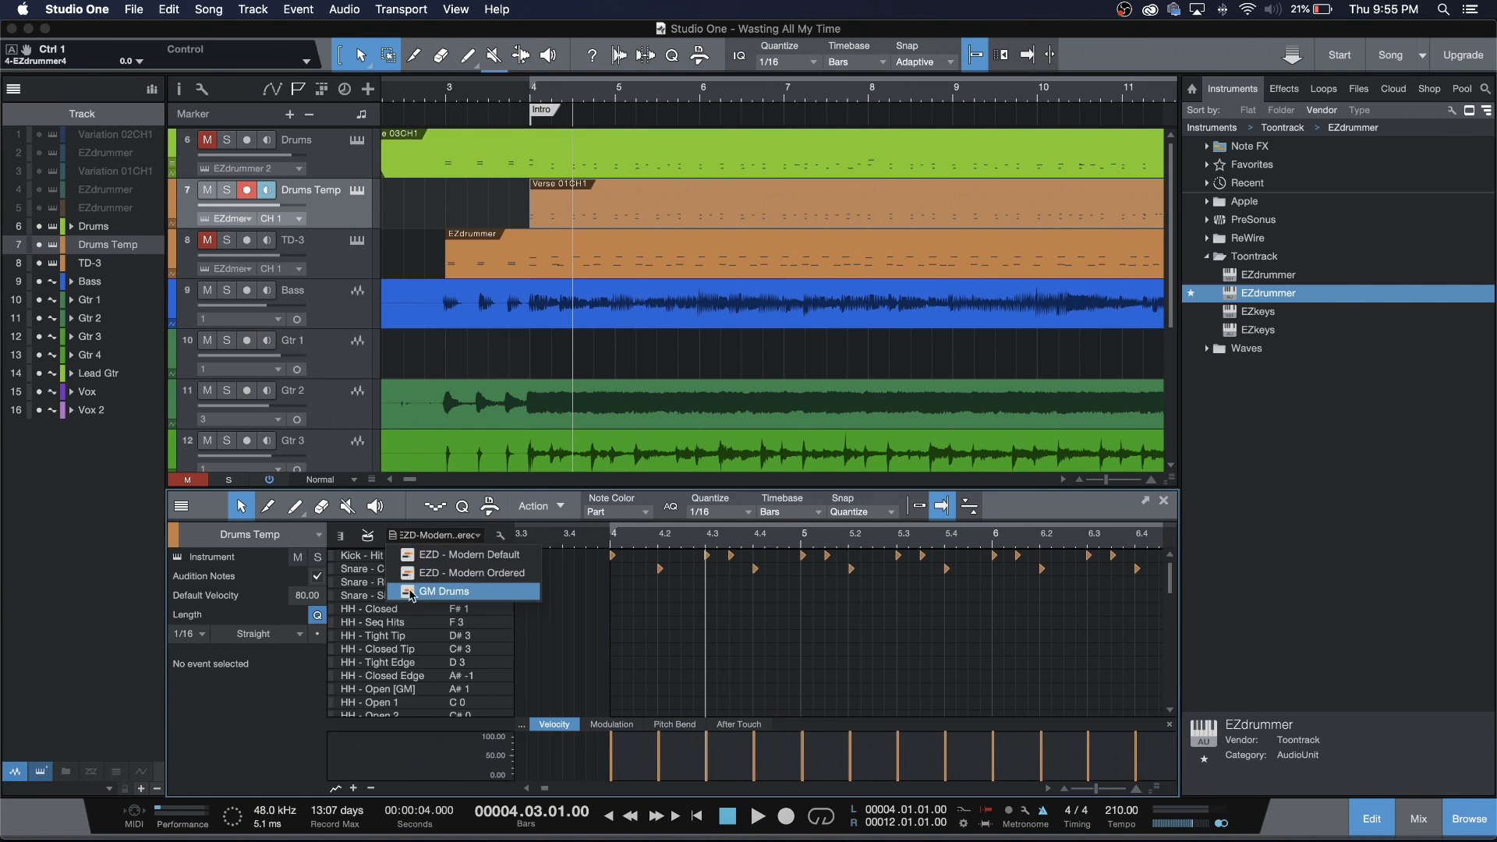
click(998, 512)
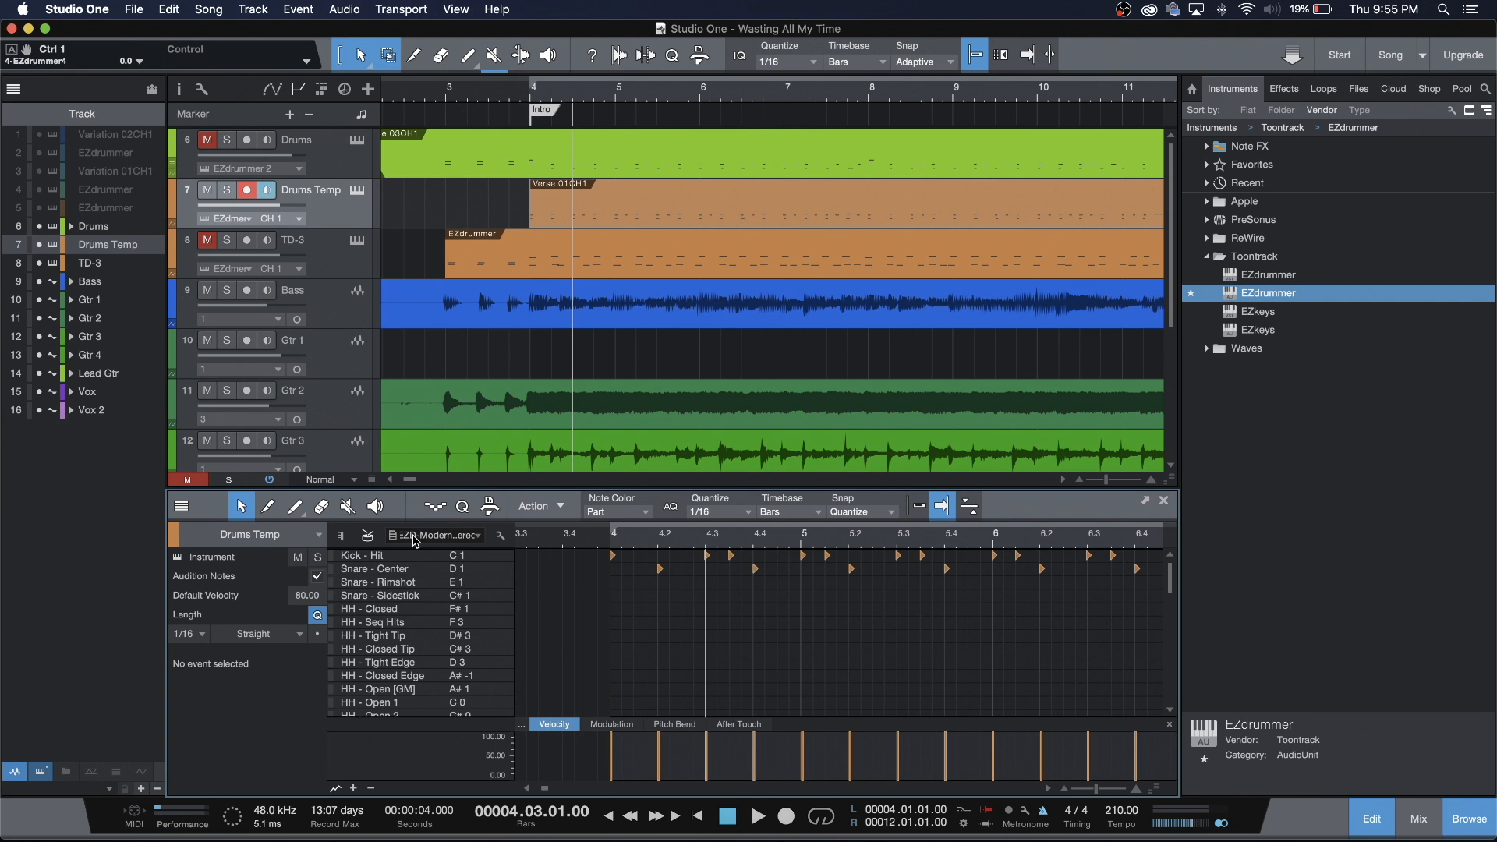
click(395, 538)
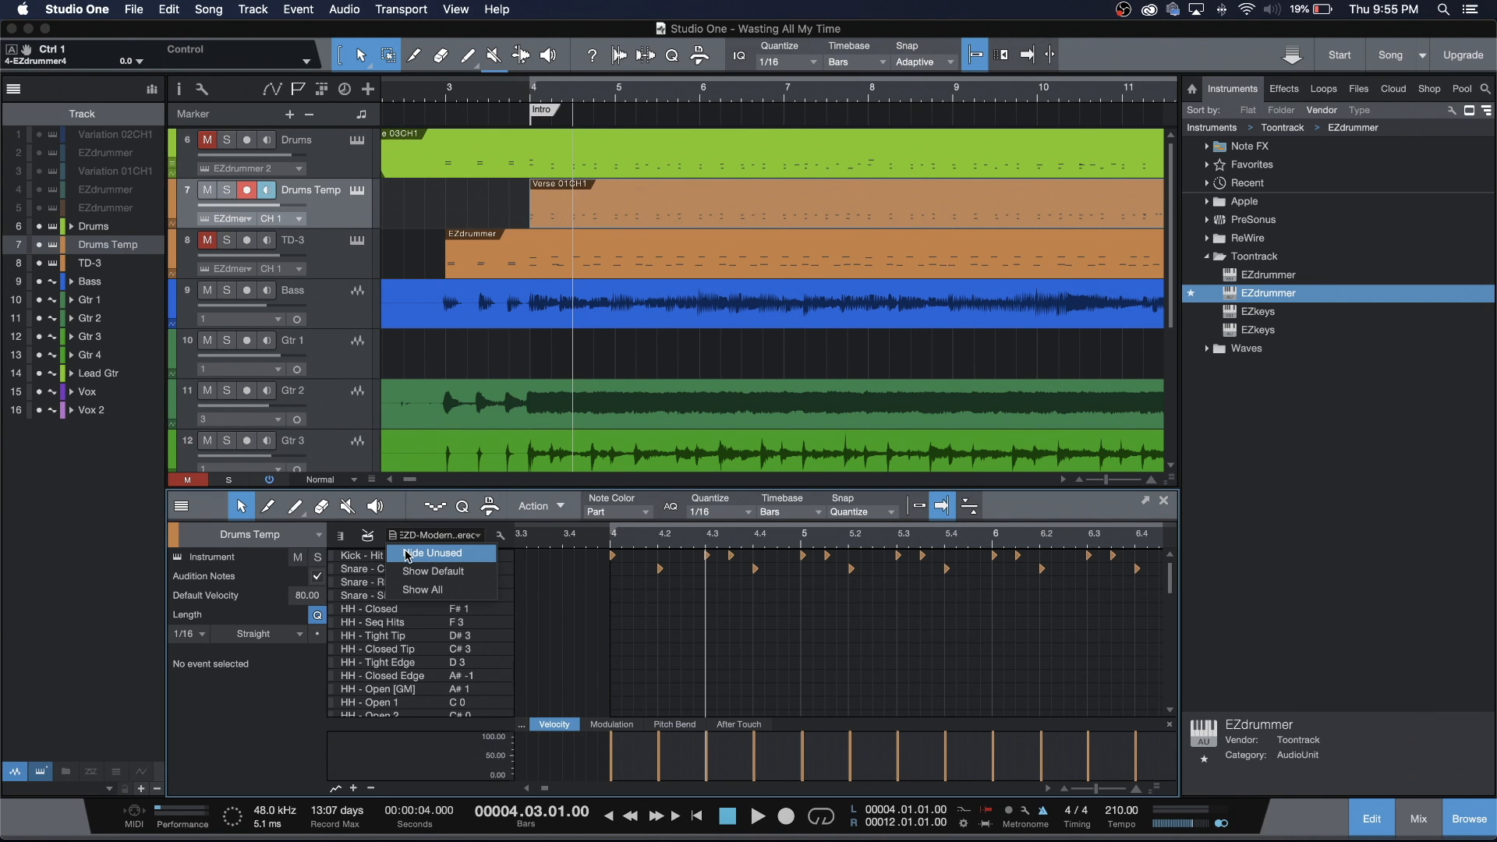
click(407, 555)
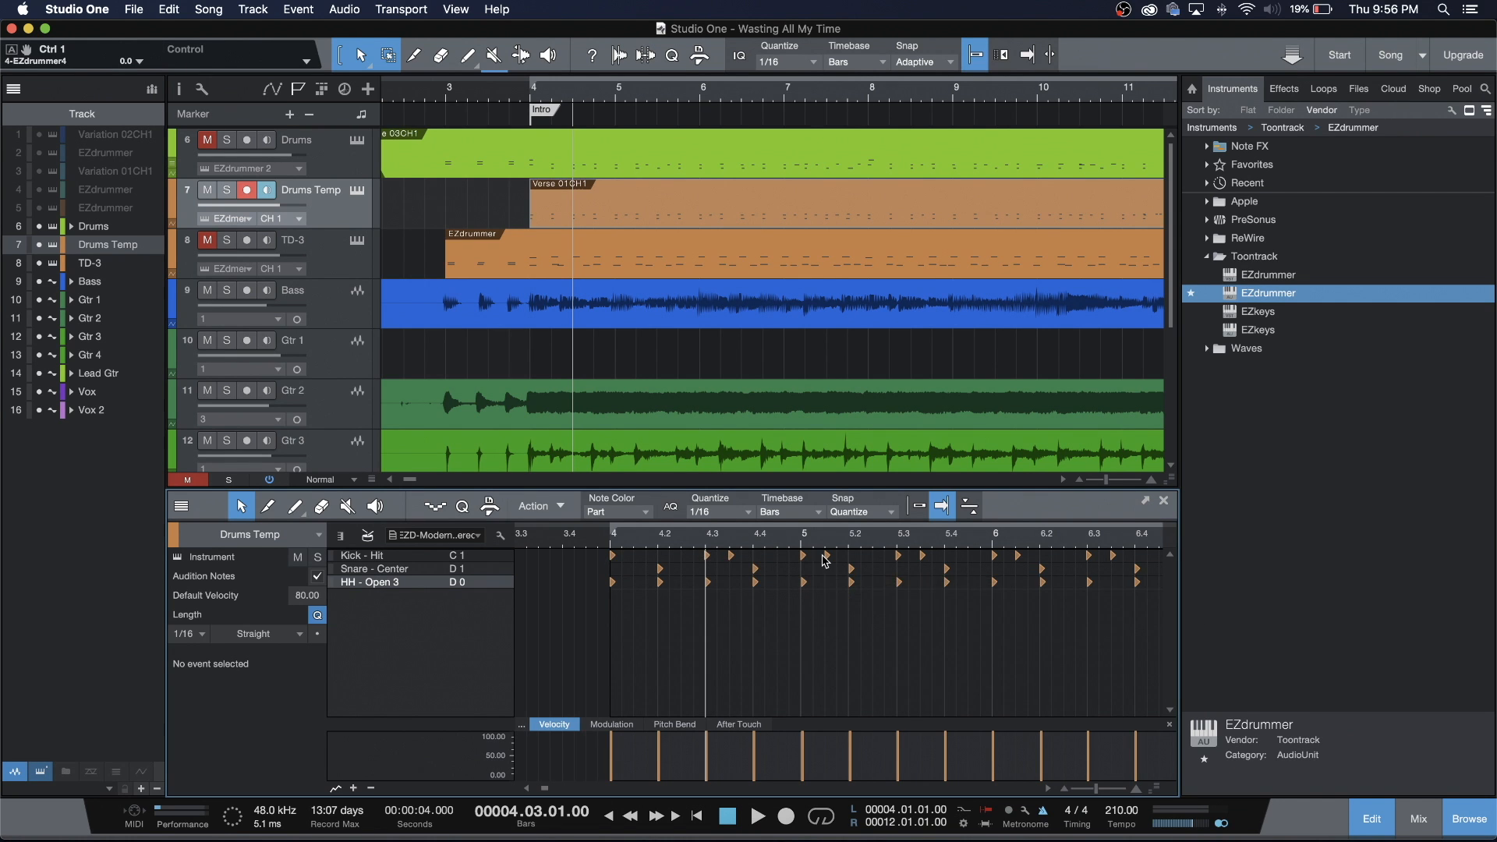
Delete the kick hit at 5.1.3 and move the kick from 5.3 to 5.2.3 with snapping enabled.
click(827, 558)
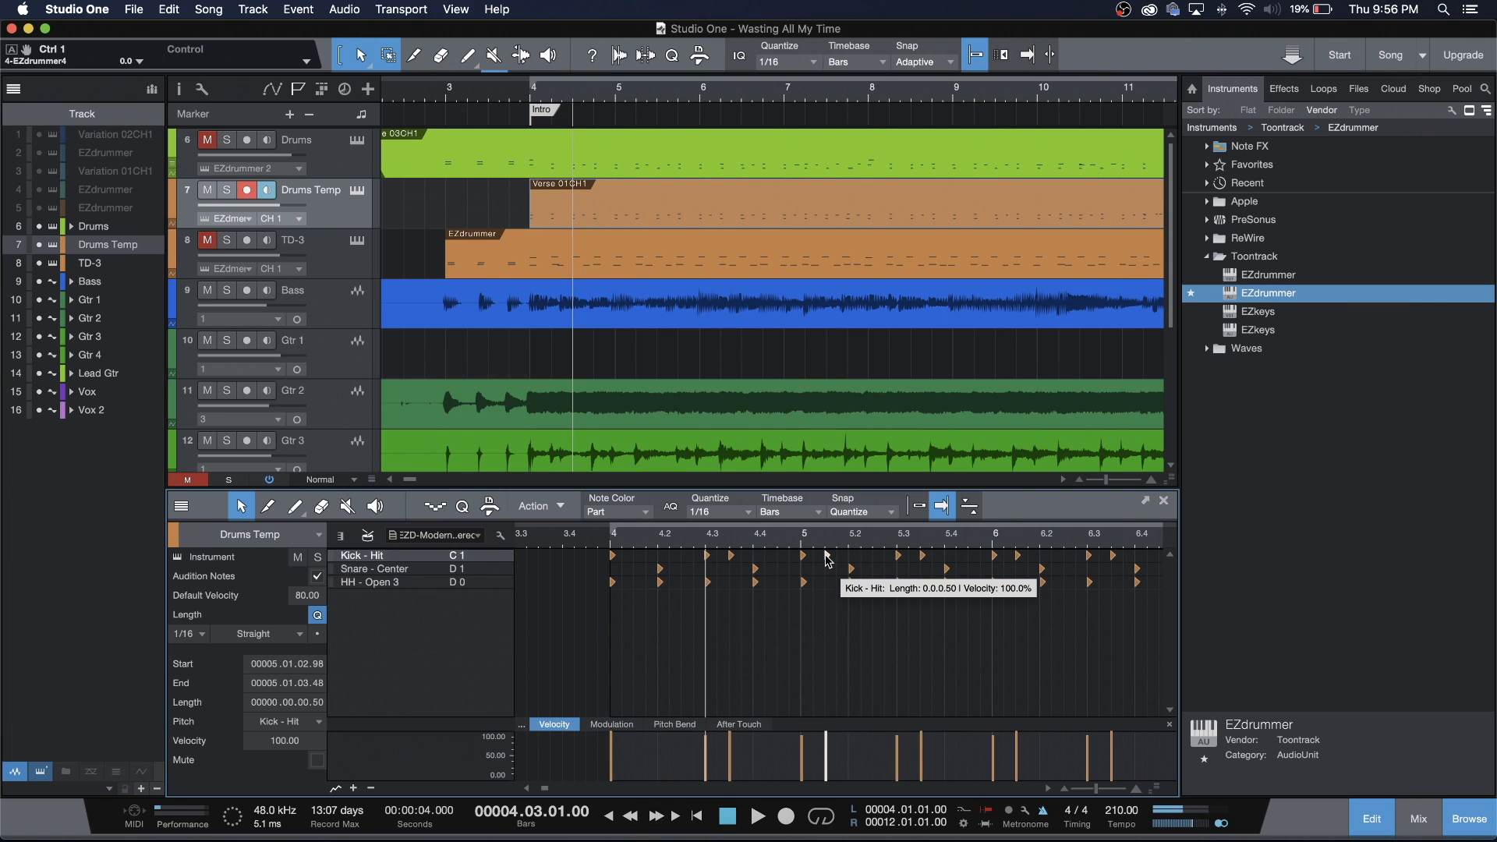
drag(827, 558, 875, 559)
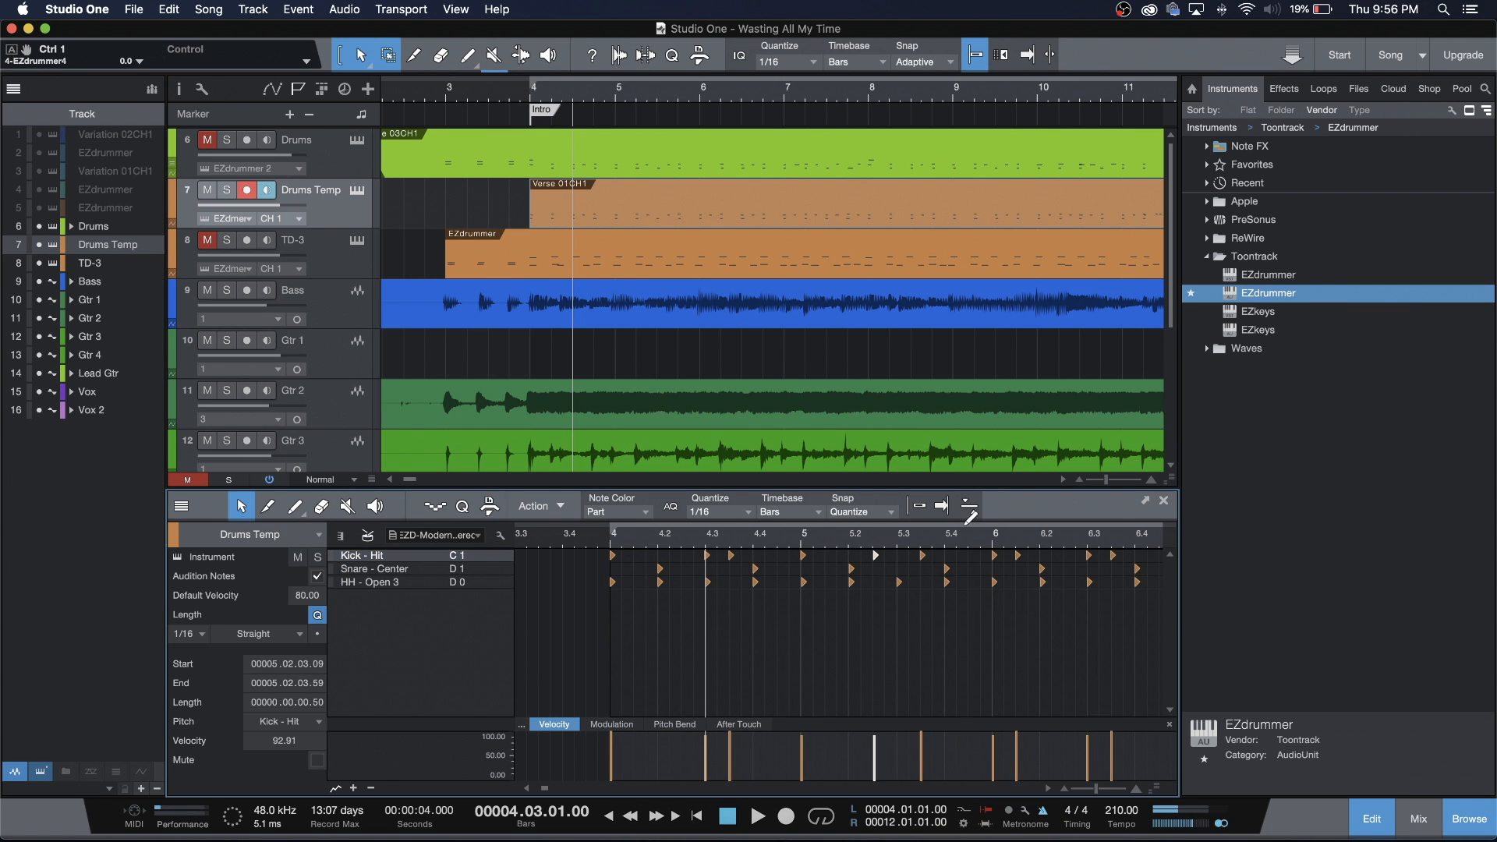
click(917, 506)
drag(878, 559, 874, 559)
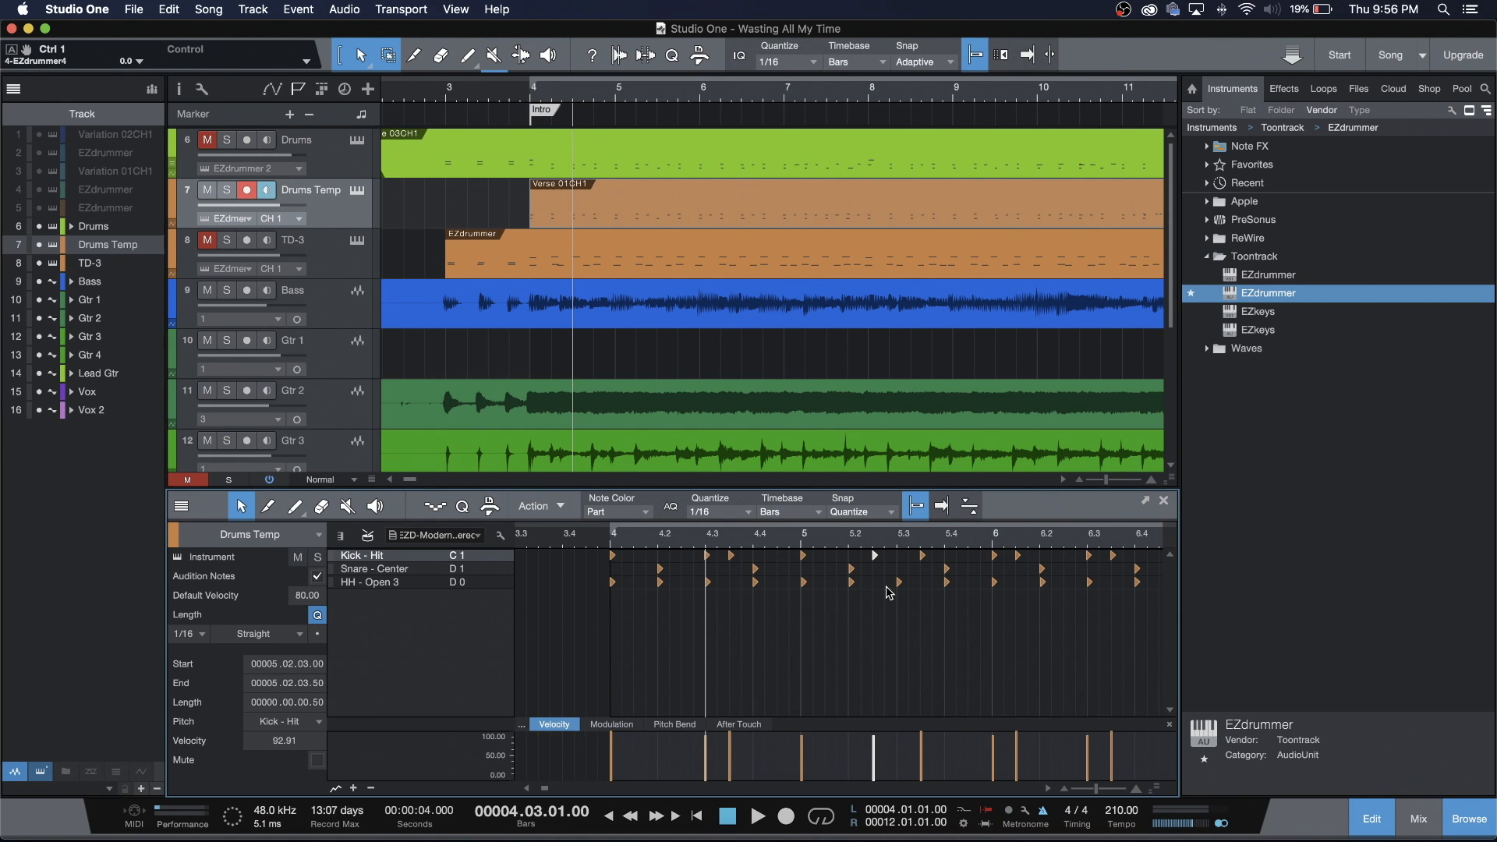
mouse_move(902, 590)
mouse_move(875, 561)
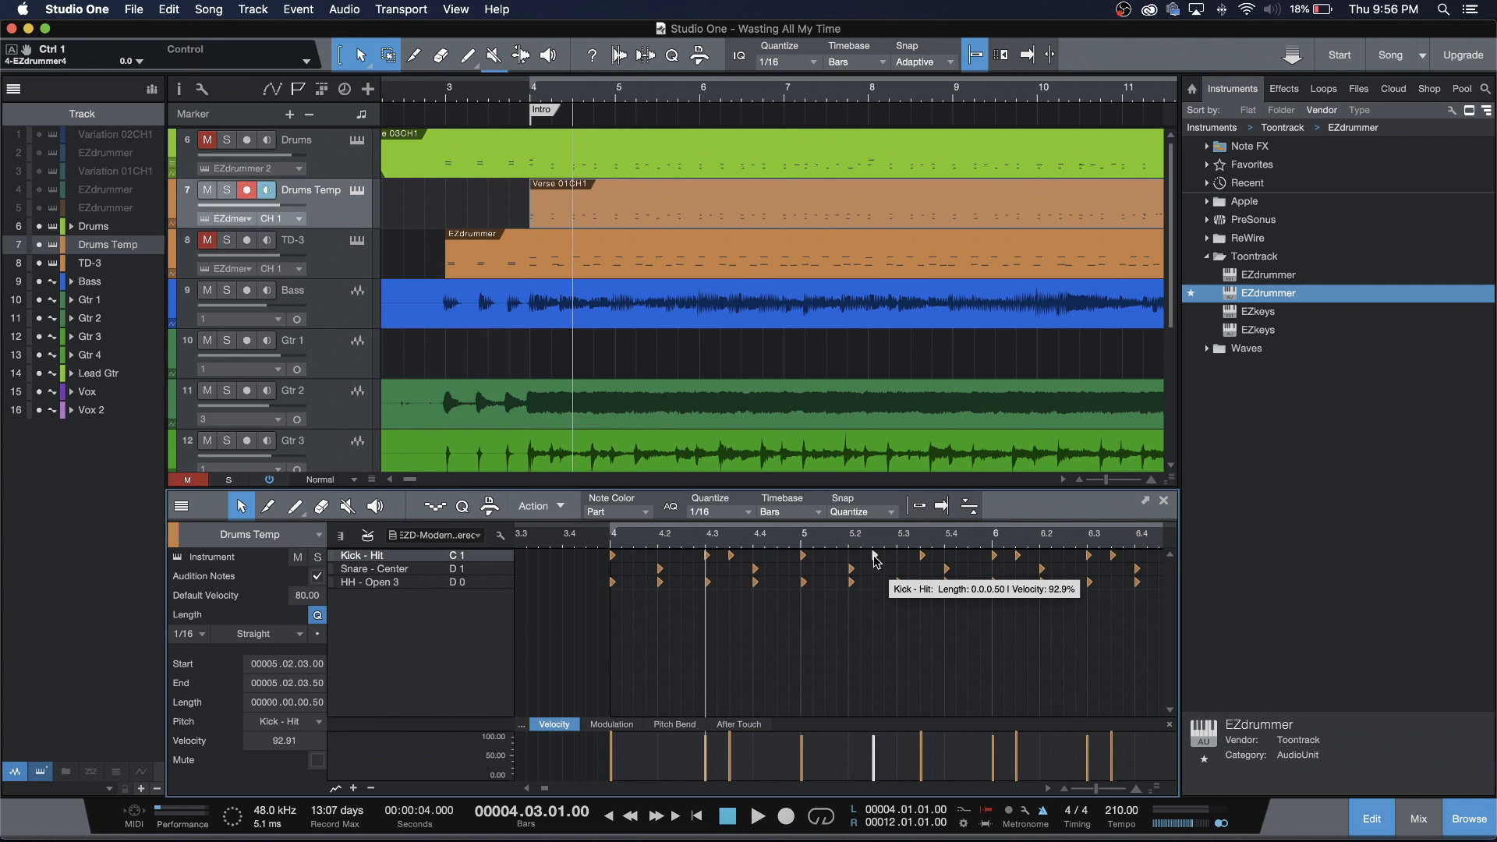
click(920, 510)
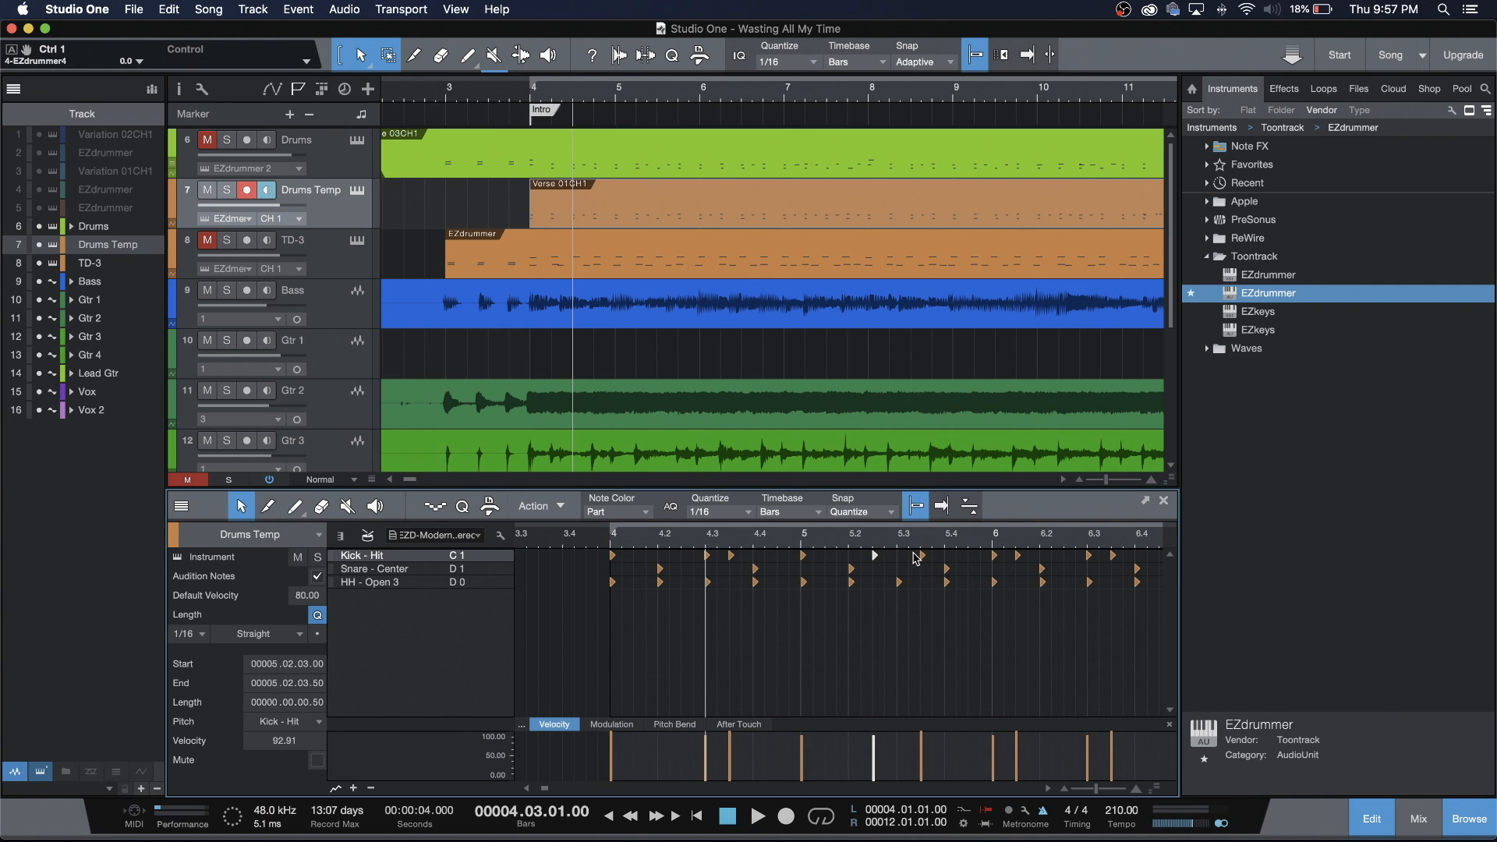
Delete the extra kick hits at 6.1.3, 7.1.3 and 7.3.
click(1017, 556)
key(Delete)
scroll(966, 655, right, 10)
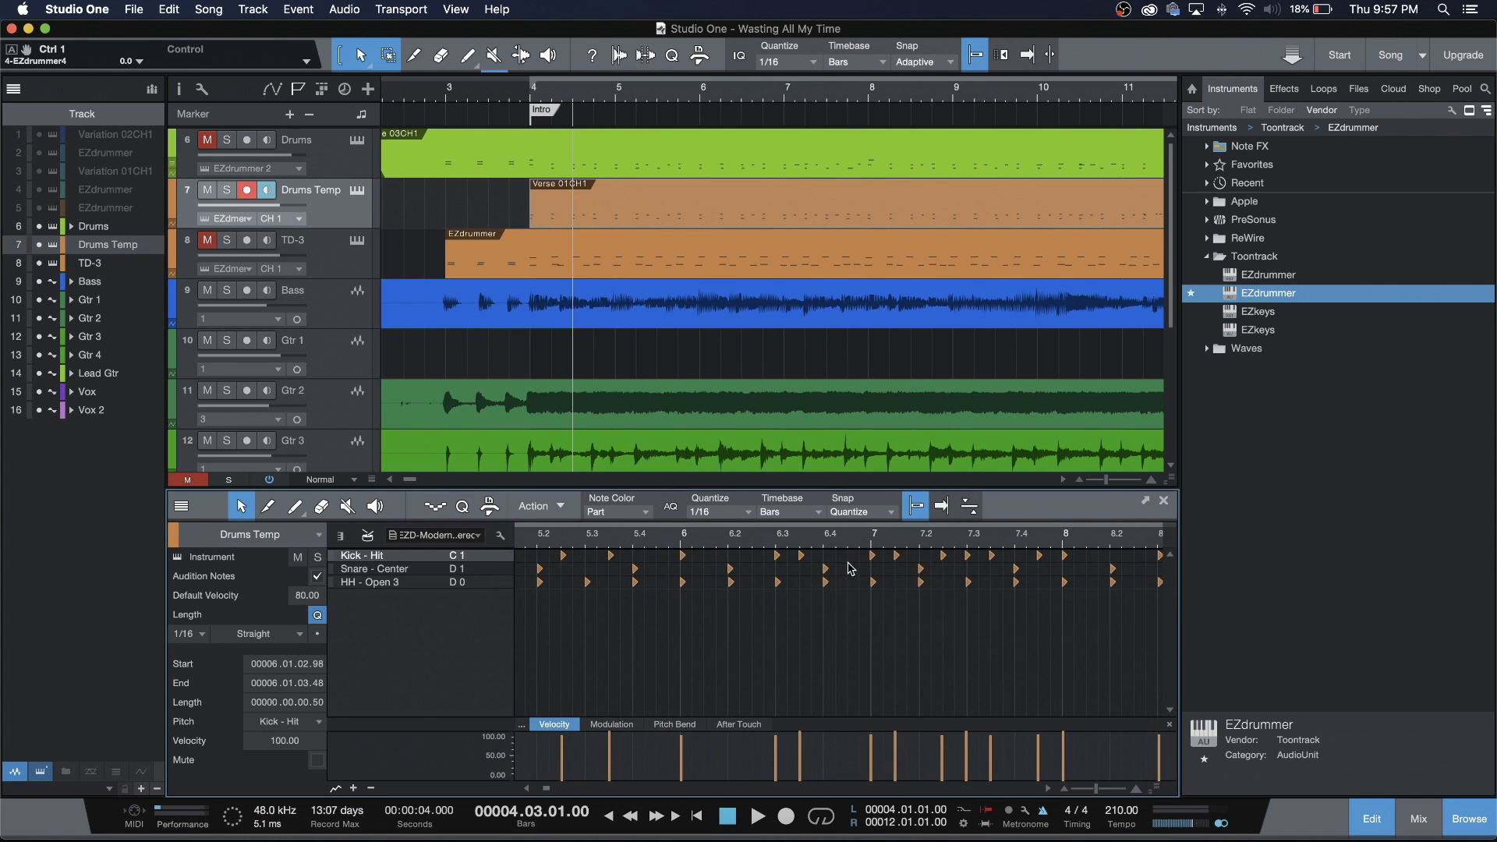
click(895, 556)
key(Delete)
click(967, 556)
key(Delete)
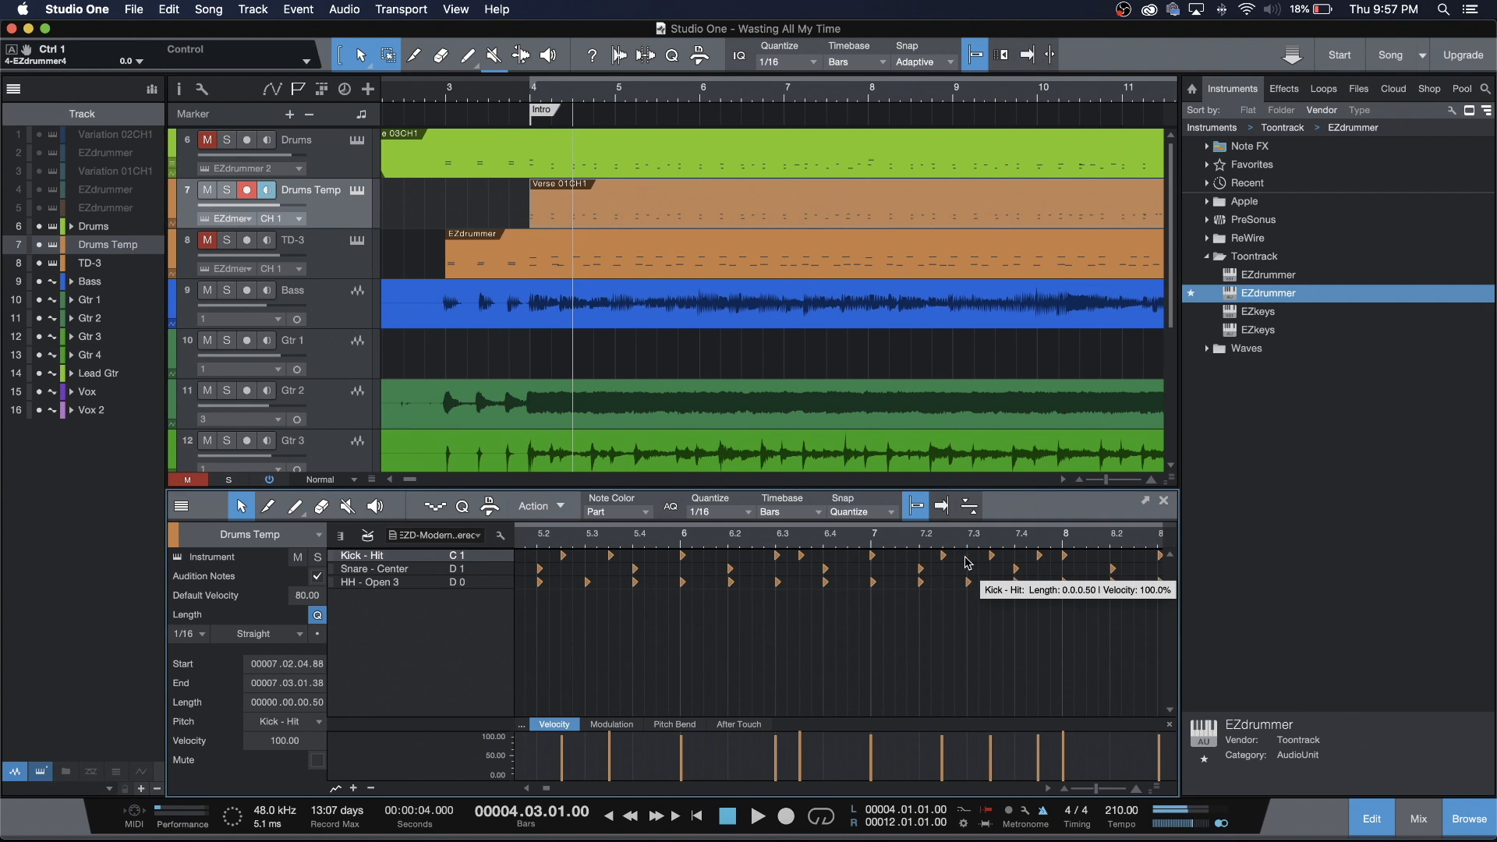
Thin out the extra kick hits up to and including bar 9 to match the bar 5 kick pattern.
scroll(1002, 559, right, 3)
click(928, 556)
key(Delete)
scroll(966, 564, right, 8)
click(931, 556)
key(Delete)
click(908, 556)
Delete the extra kick hits at 10.1.3, 10.2.3 and 11.1.3.
scroll(935, 561, right, 2)
click(960, 556)
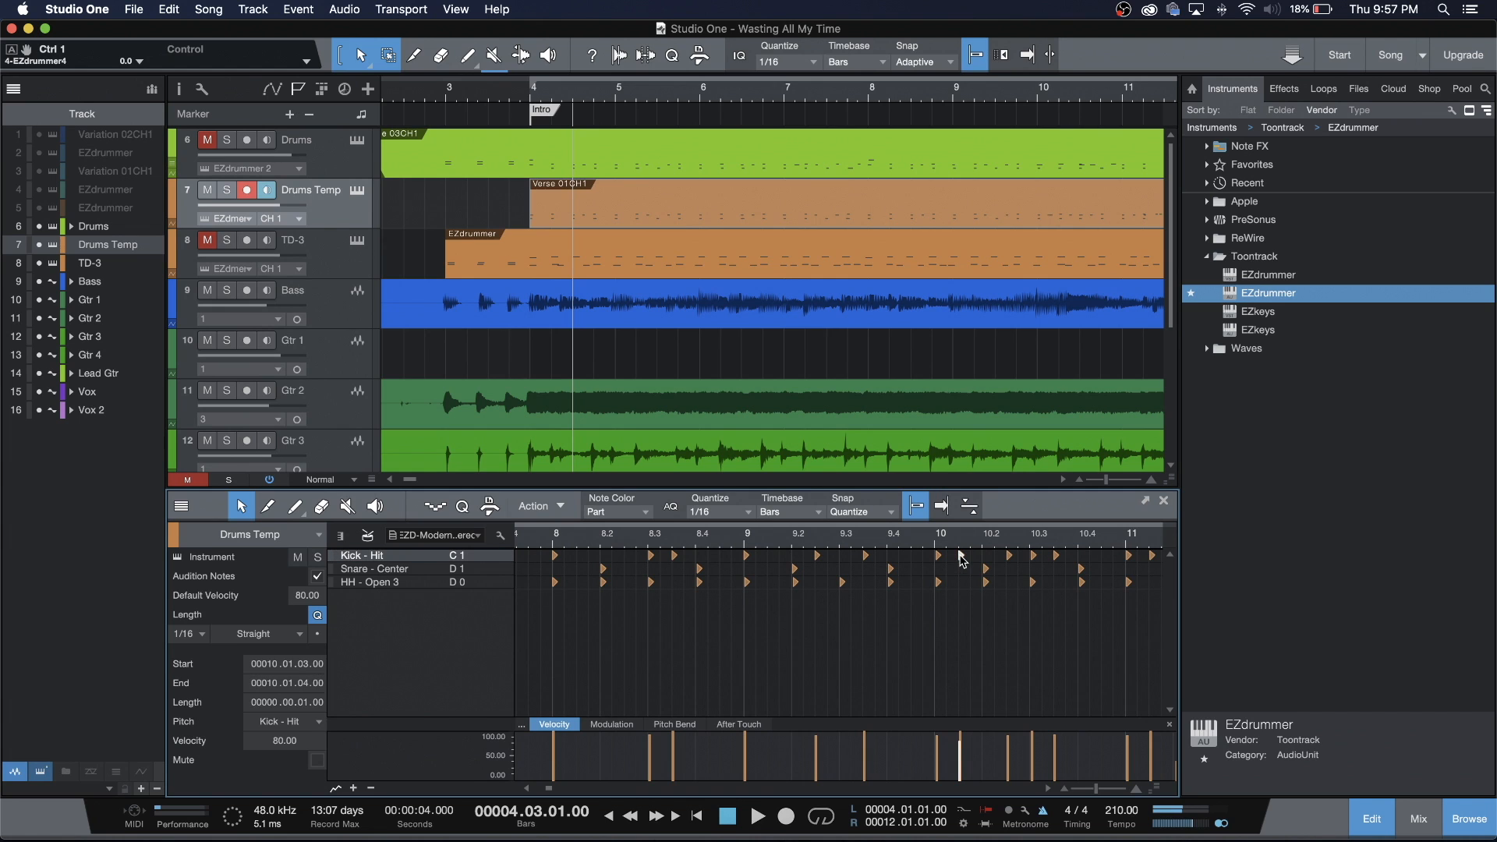
click(972, 562)
click(1011, 558)
key(Delete)
scroll(1040, 565, right, 3)
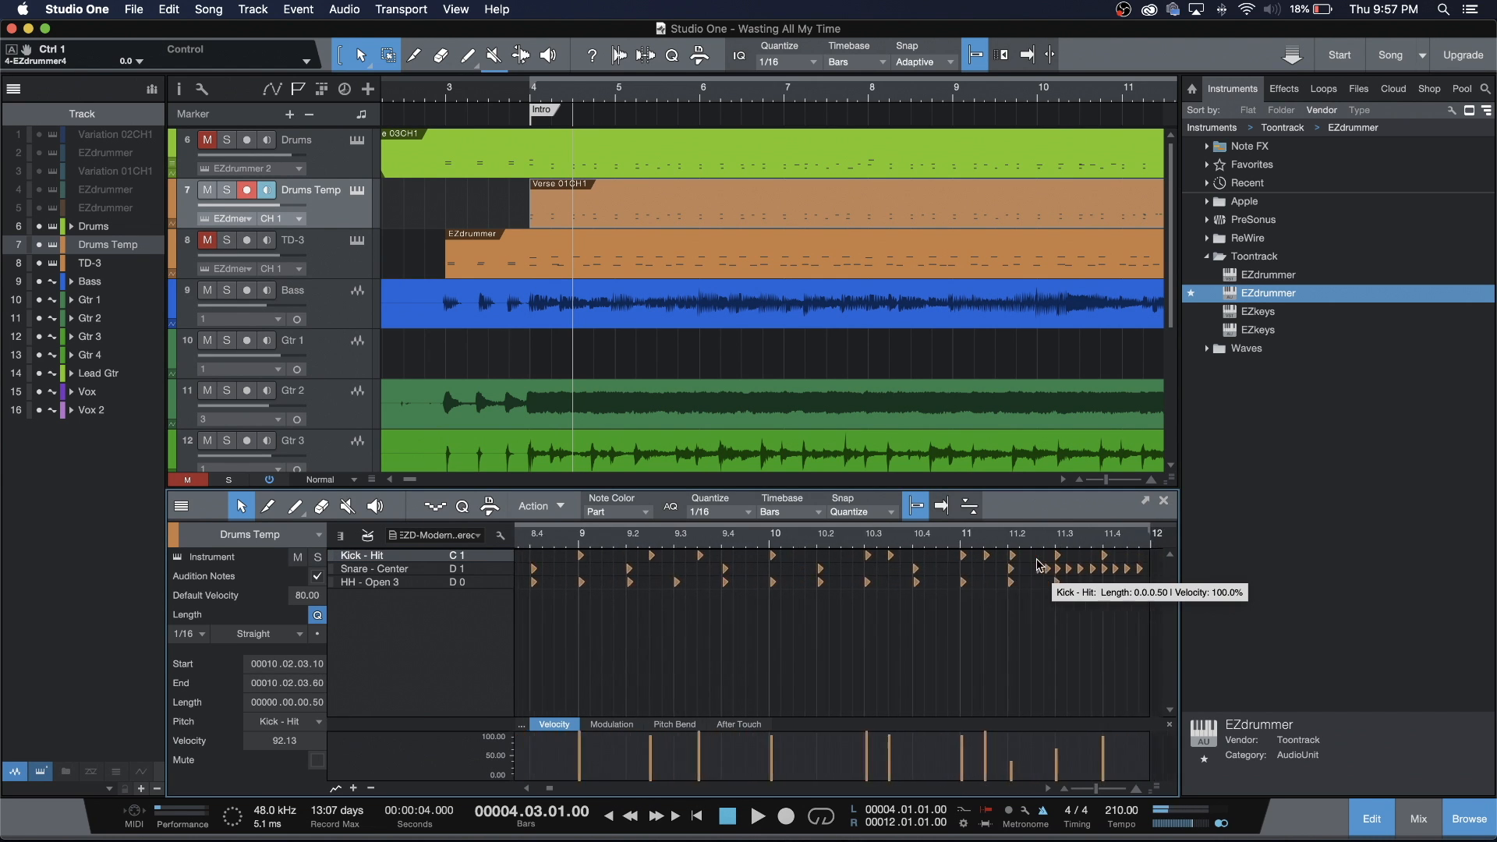
click(986, 557)
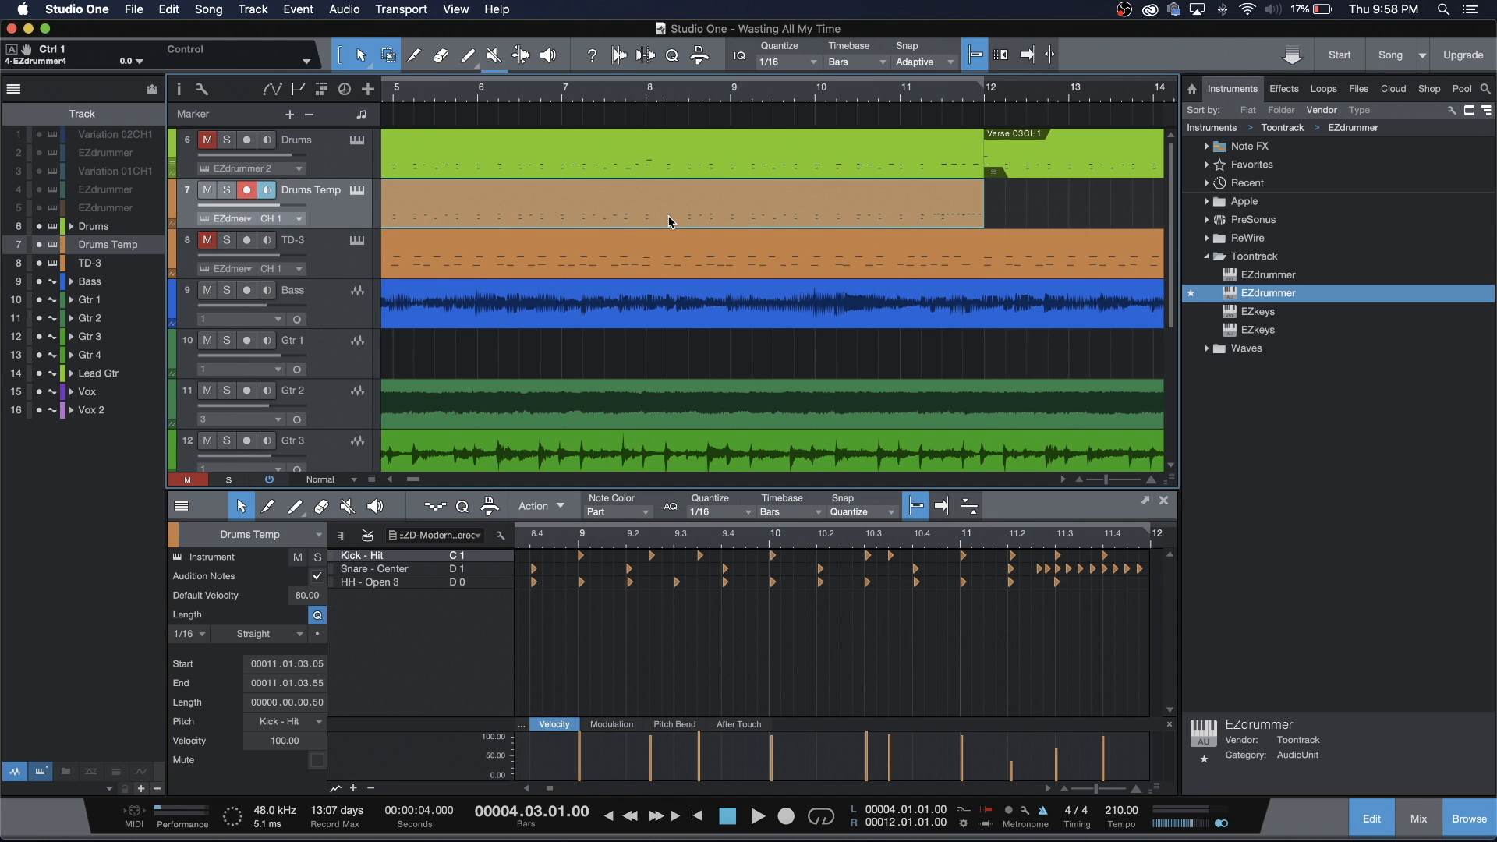
Play back the edited Drums Temp part from just before bar 4 to check the kick pattern.
scroll(669, 221, left, 5)
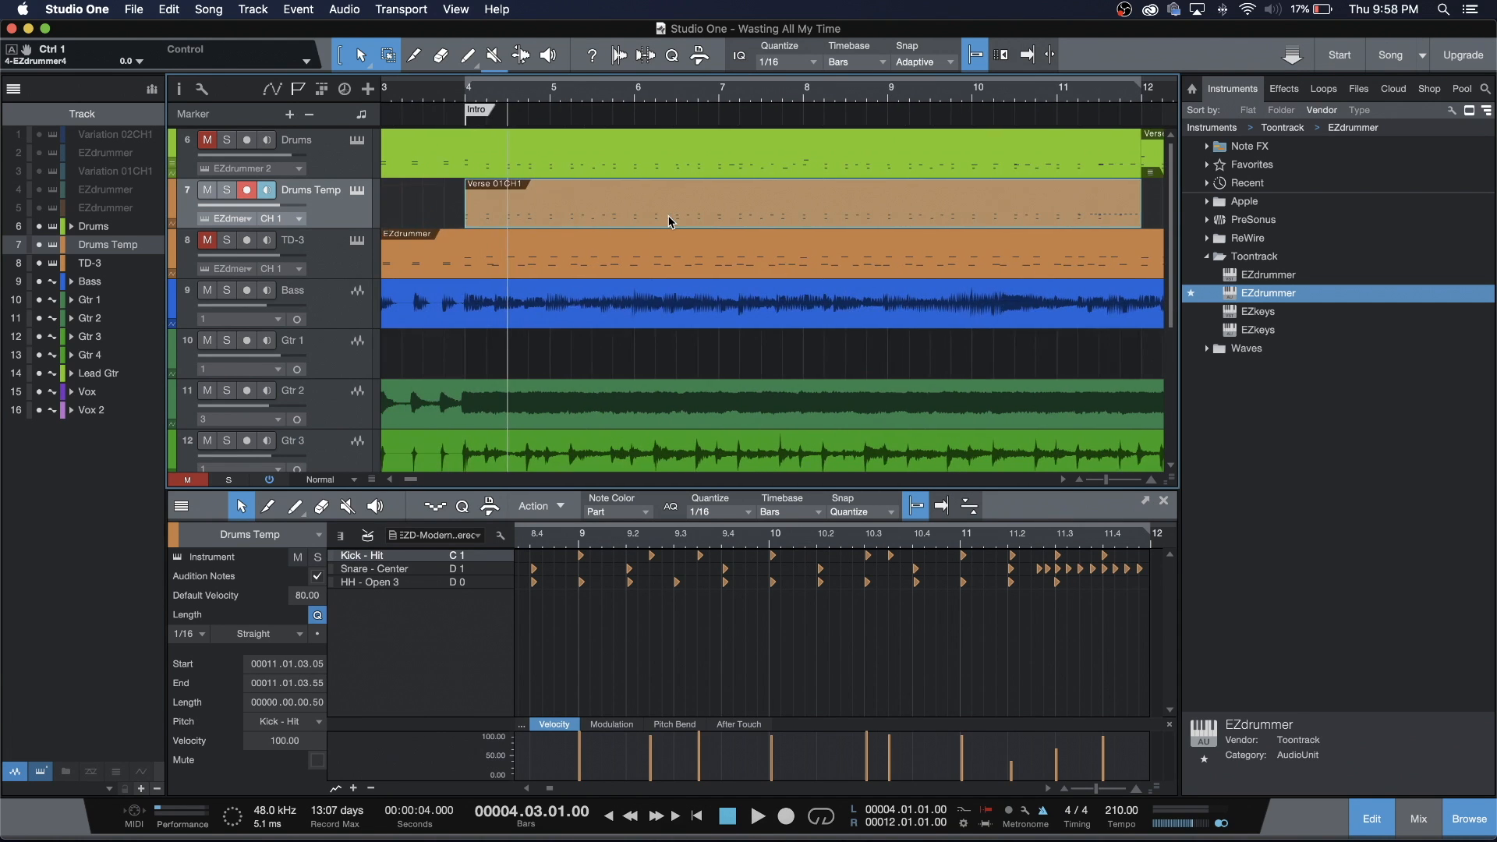
click(455, 99)
key(space)
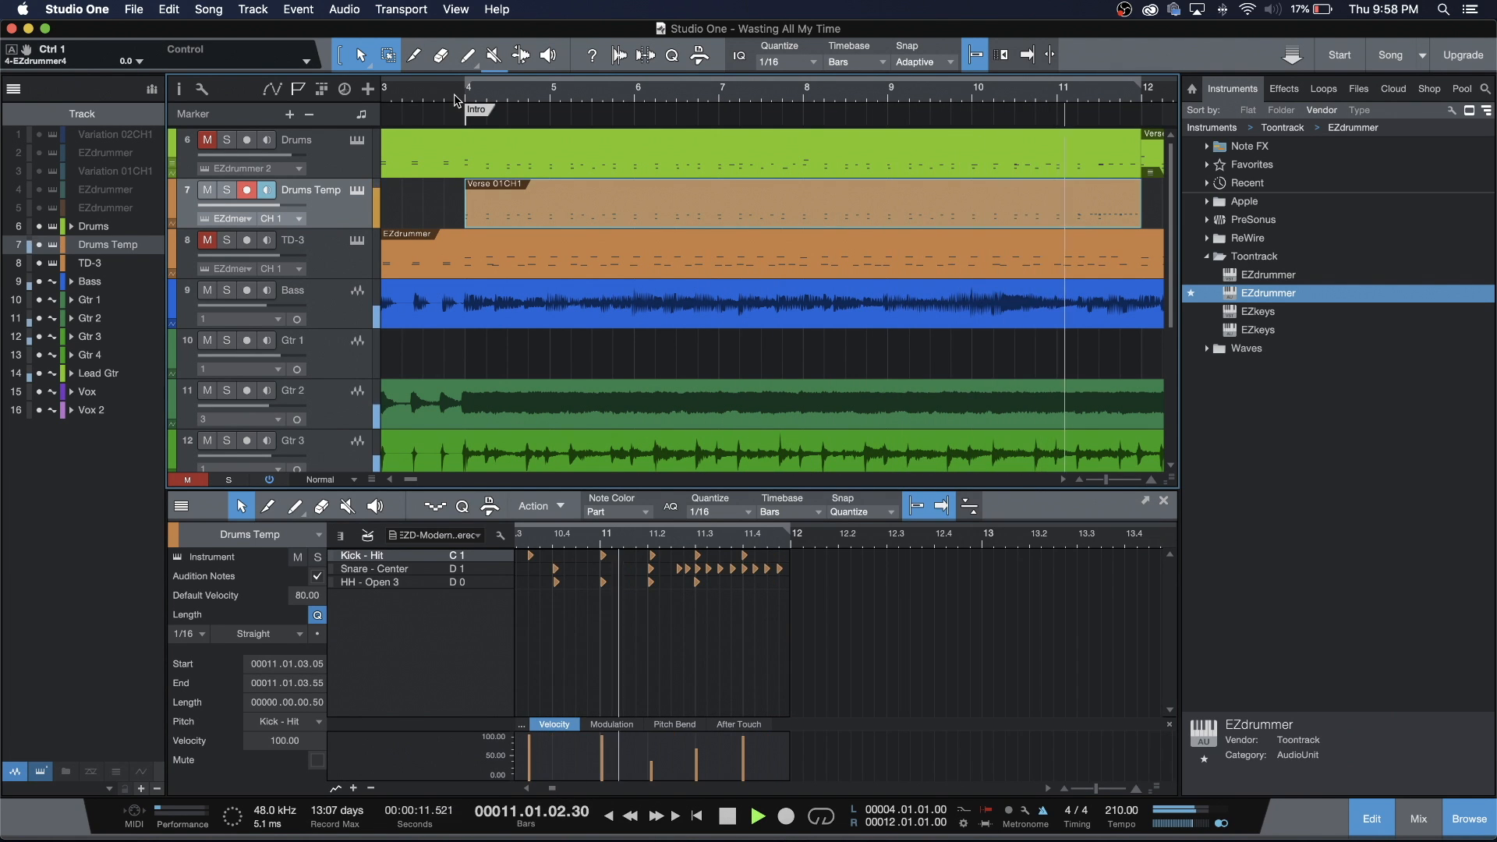
key(space)
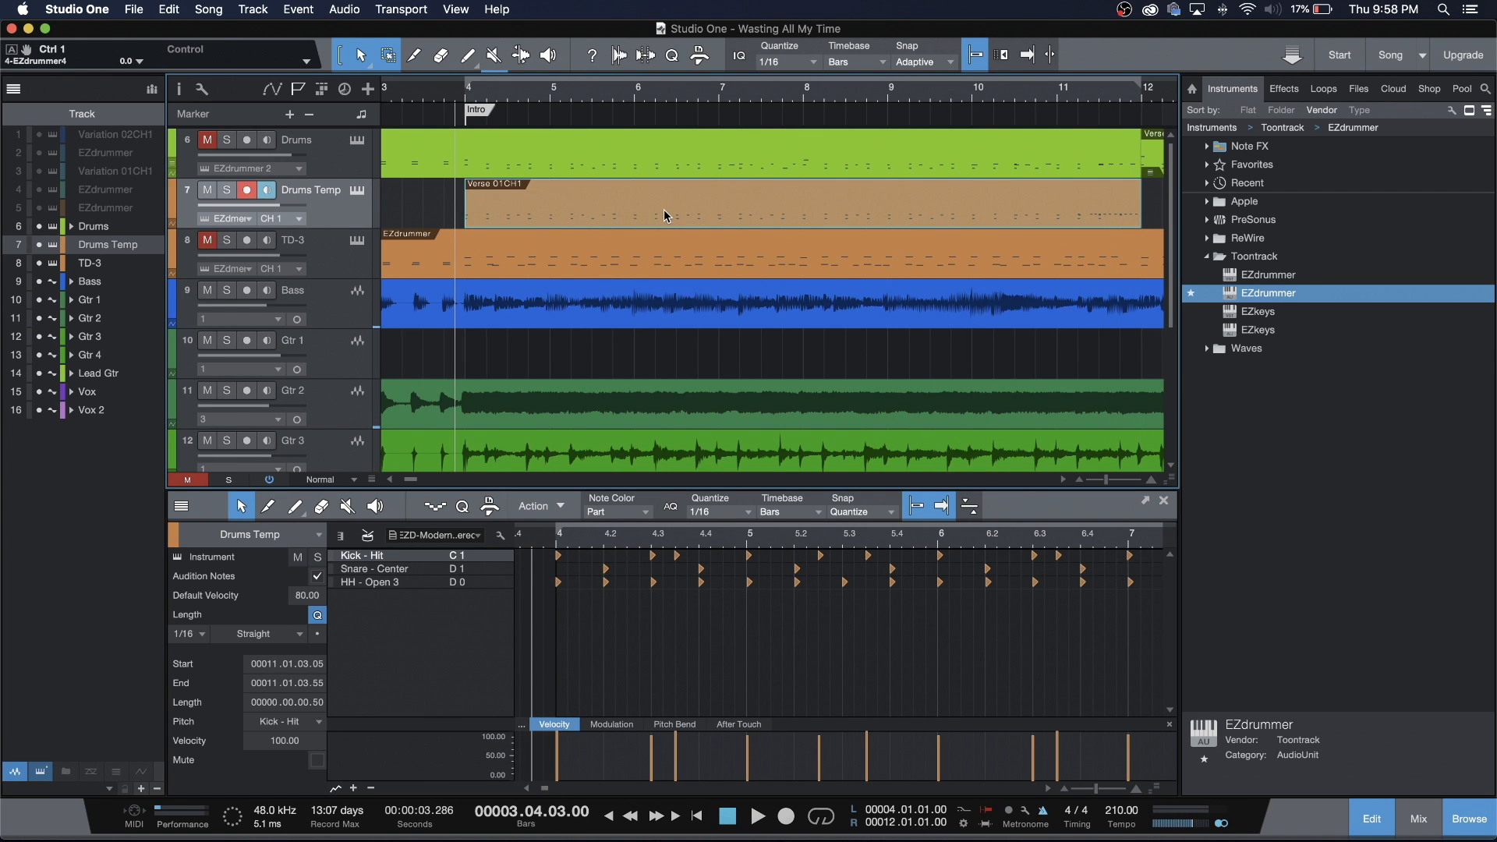
Duplicate the eight-bar Drums Temp part twice, placing copies at bars 12 and 20.
key(d)
scroll(663, 209, right, 7)
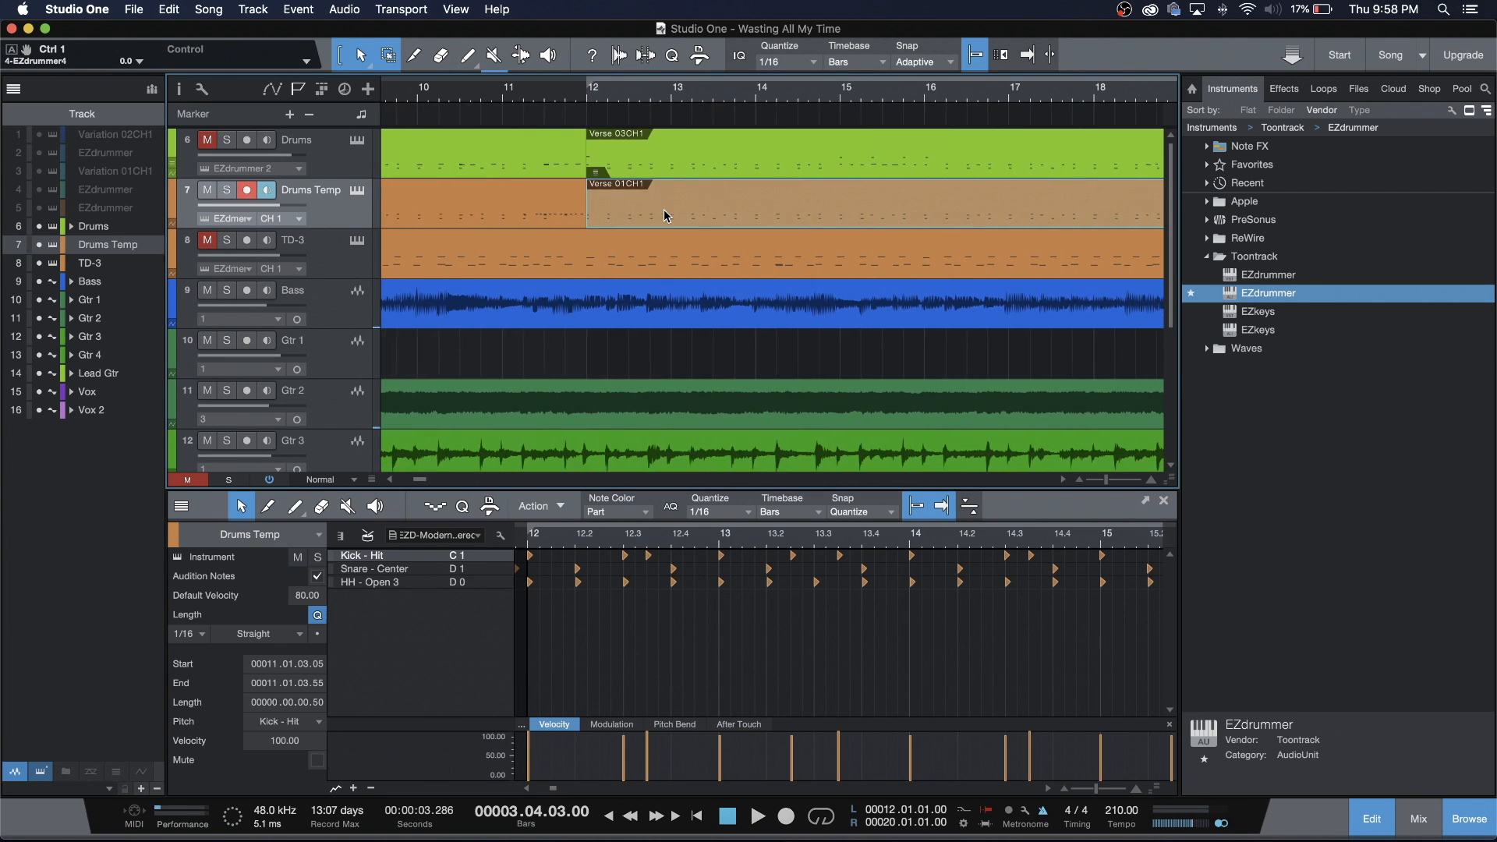
scroll(710, 205, right, 5)
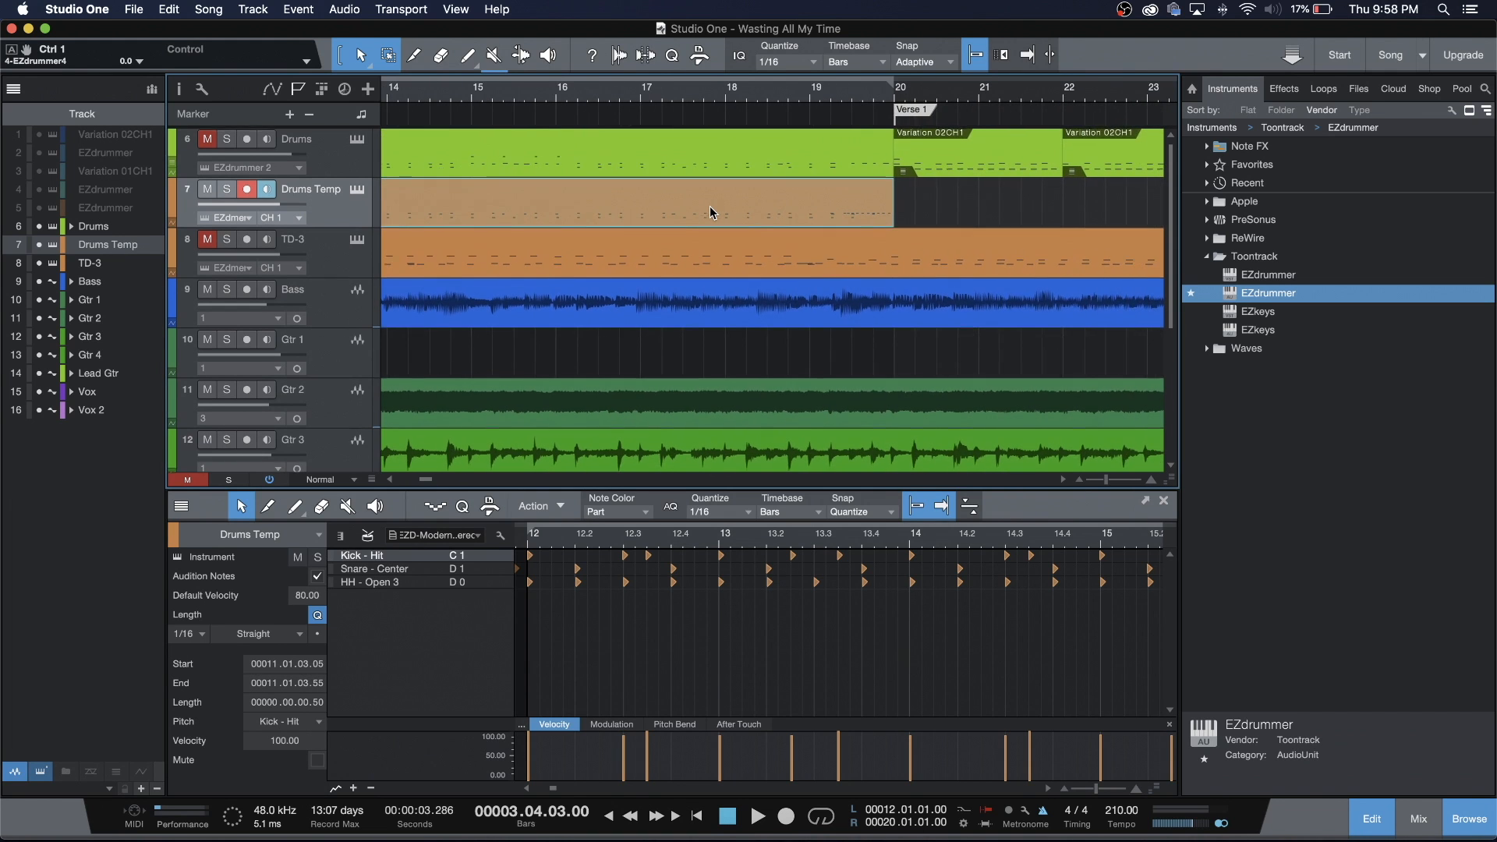
scroll(710, 206, right, 1)
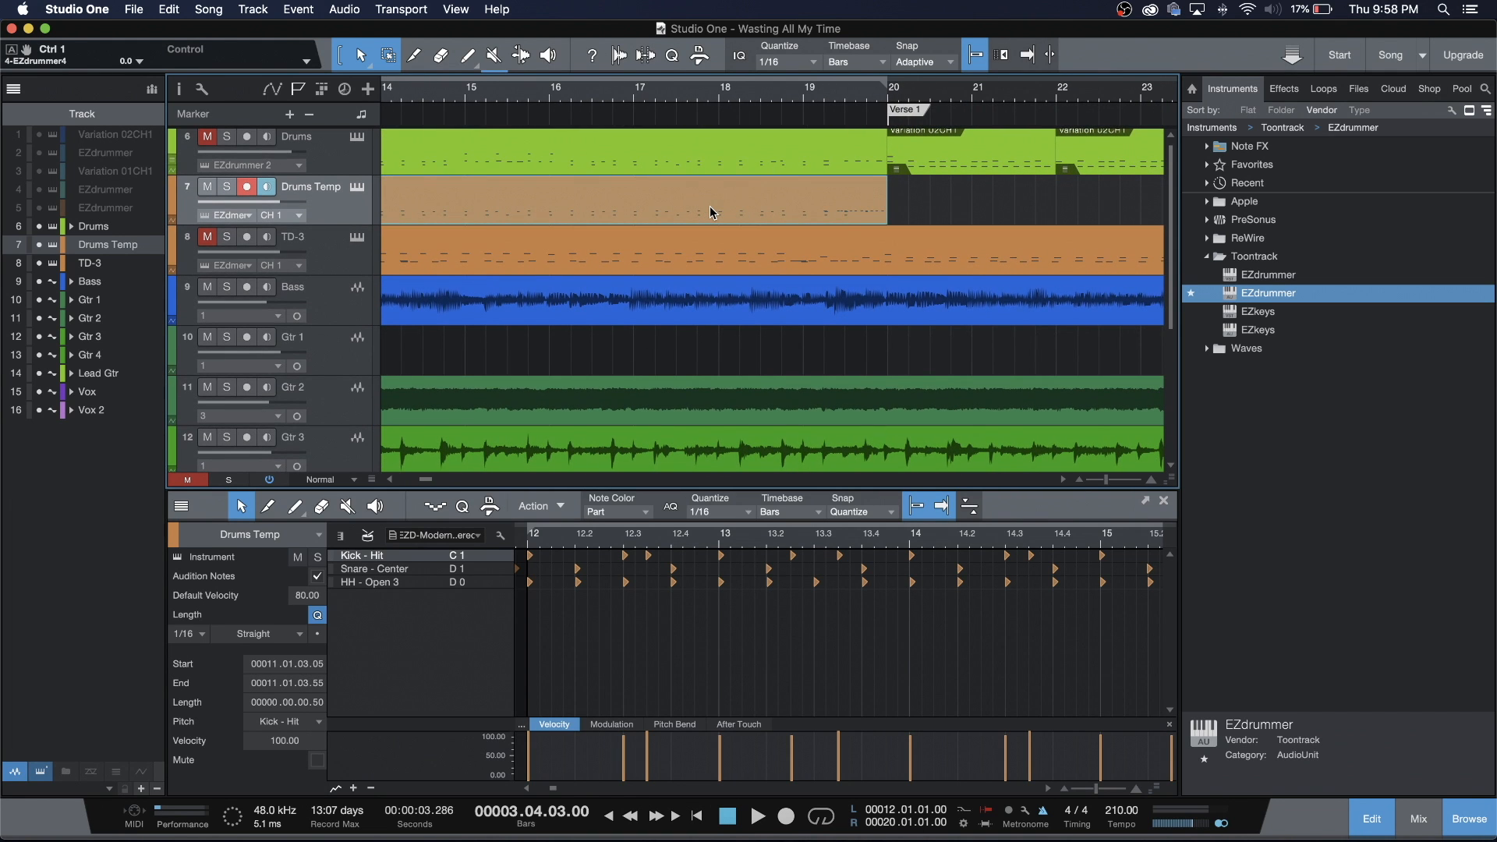
scroll(709, 206, right, 2)
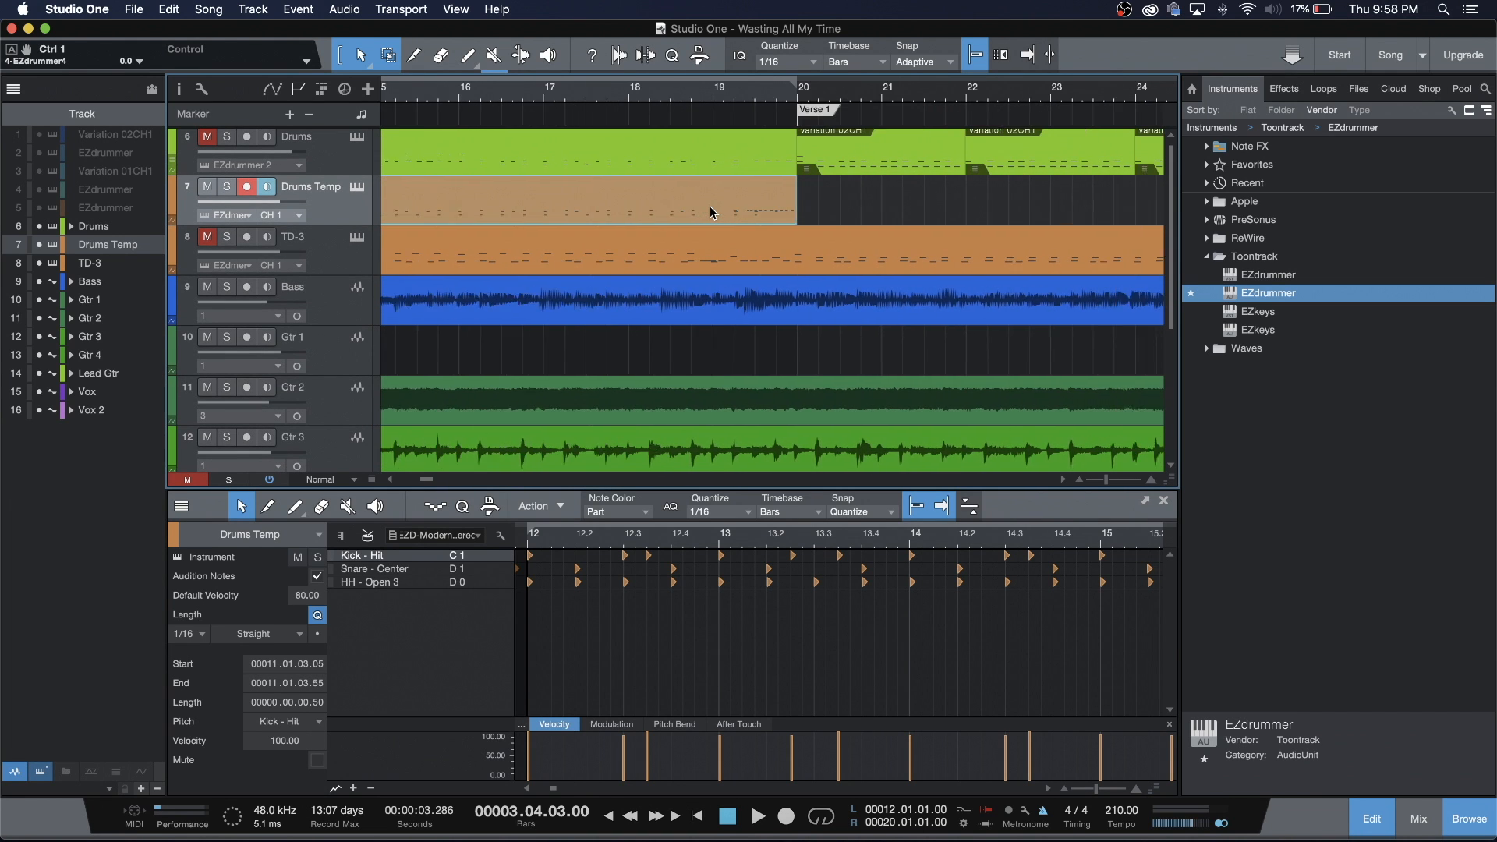
scroll(699, 208, right, 2)
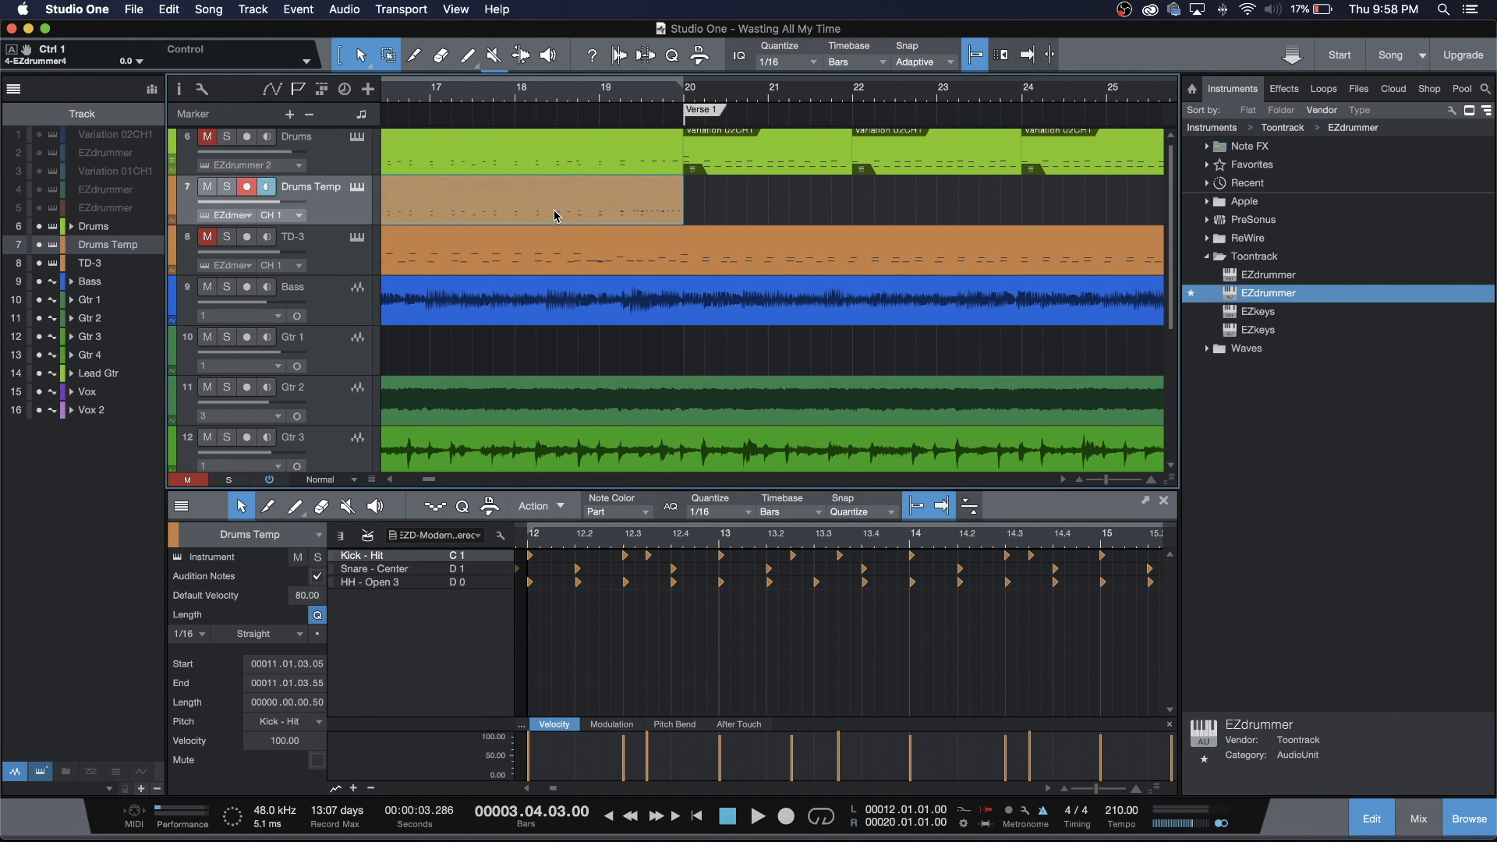
key(d)
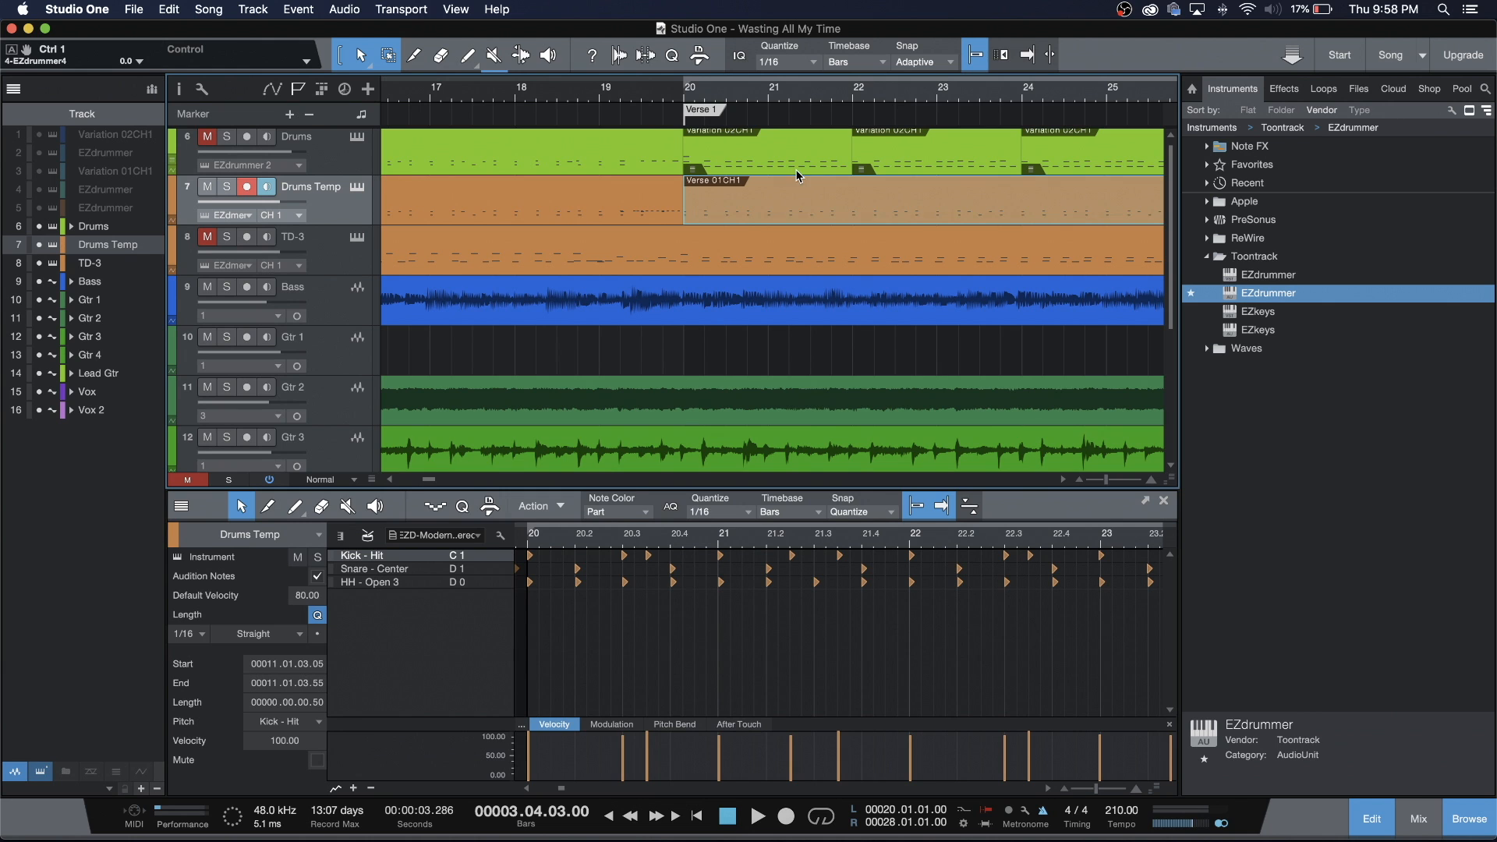
Open the Drums Temp copy at bar 20 for editing and show the default list of drum sounds.
double_click(794, 213)
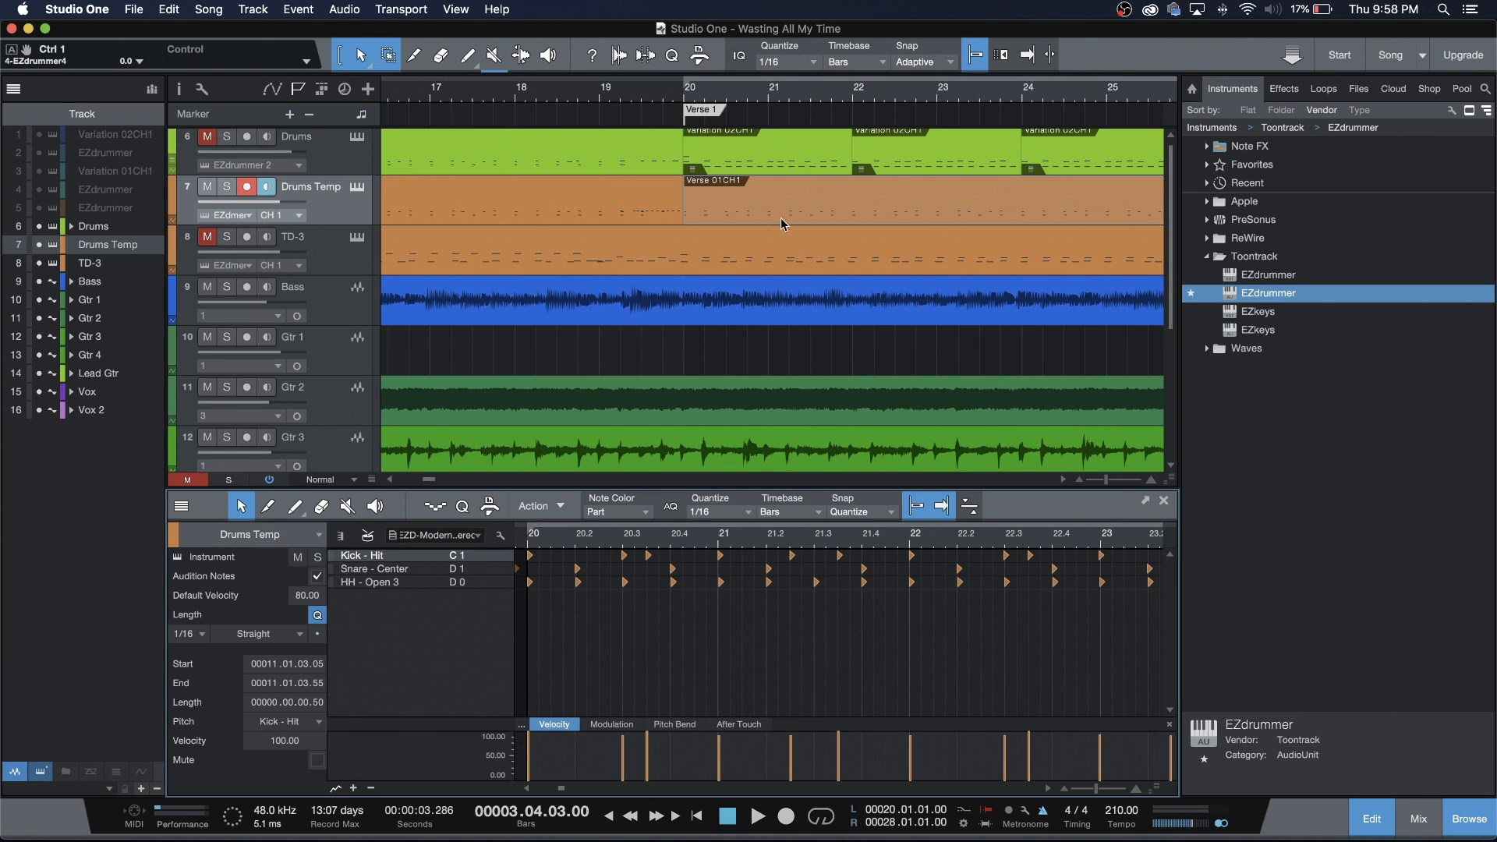
click(705, 99)
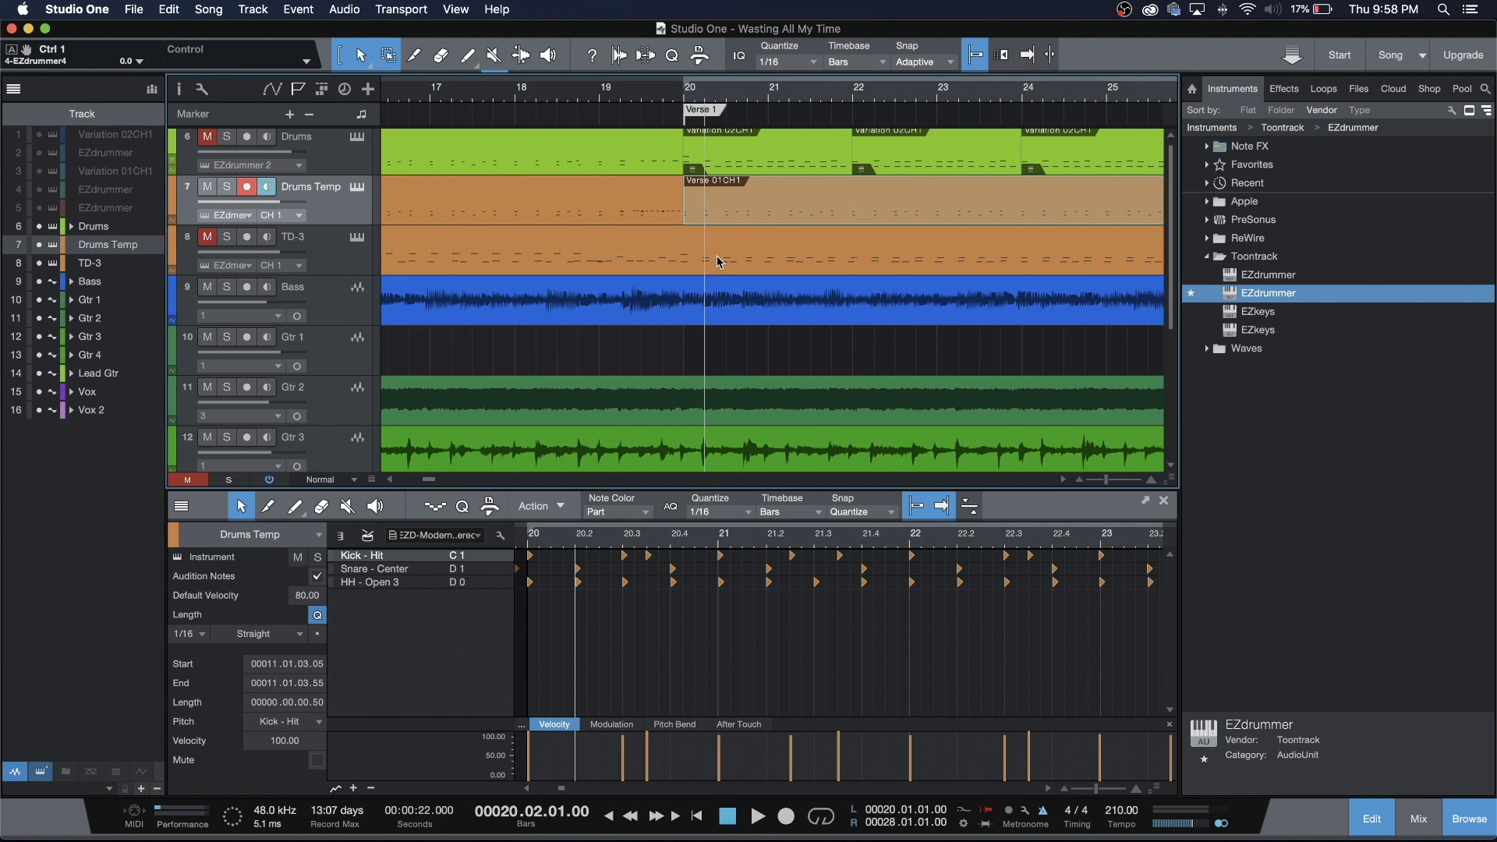
scroll(640, 620, left, 2)
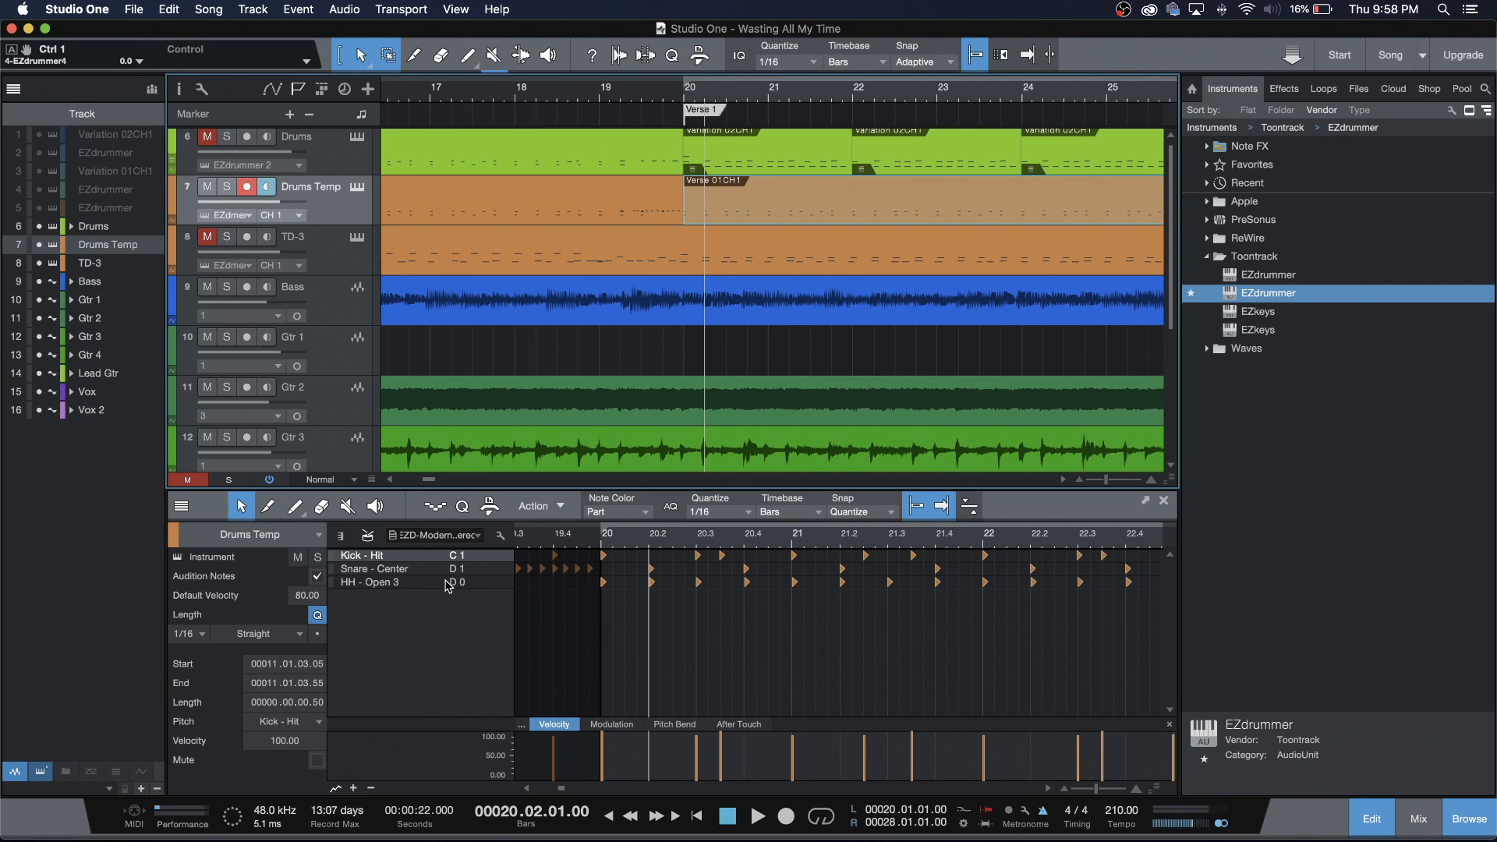
click(391, 538)
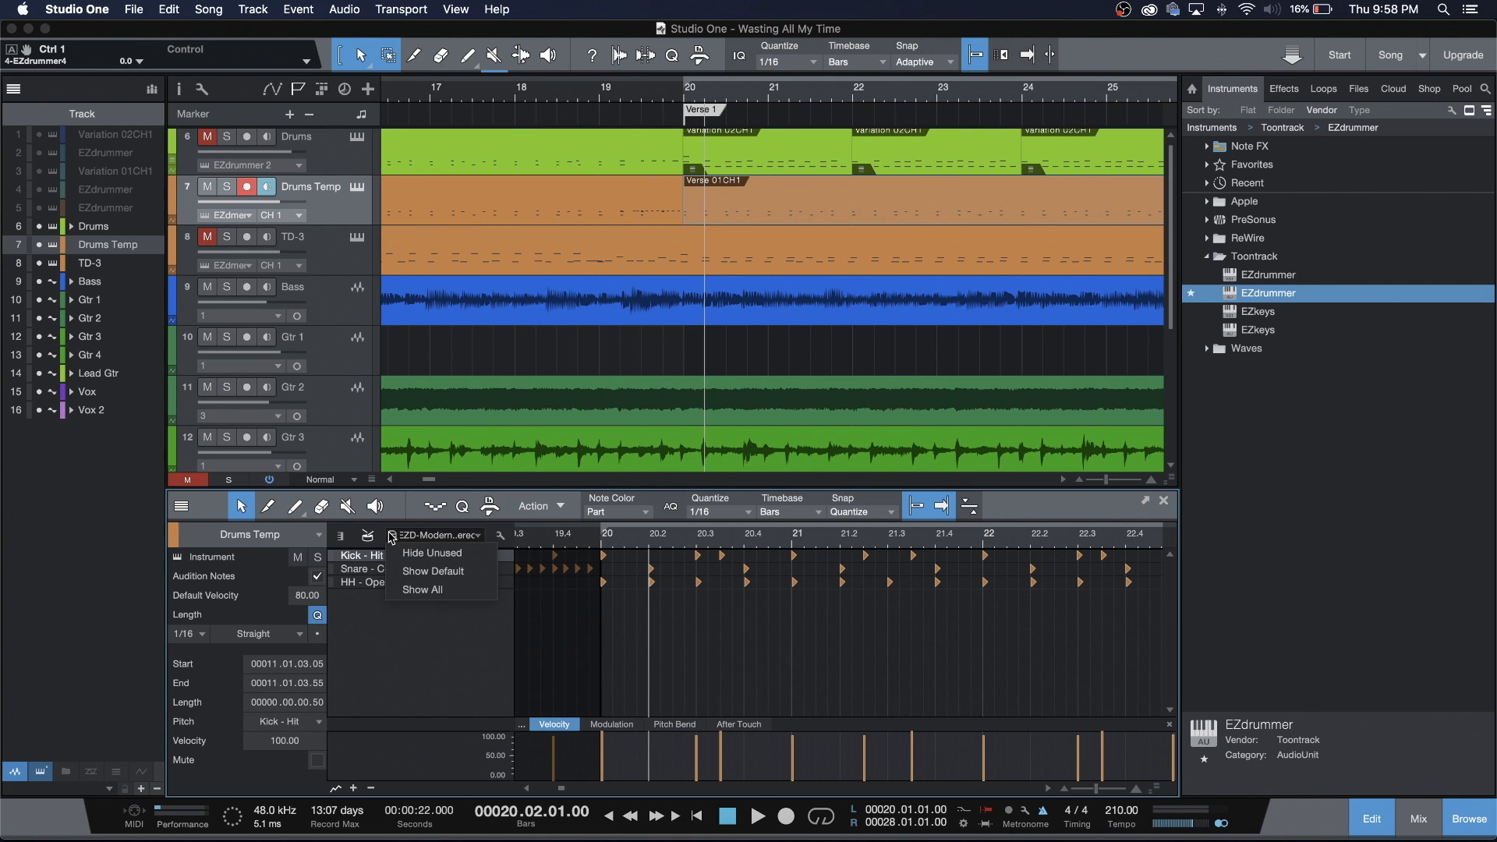
click(407, 574)
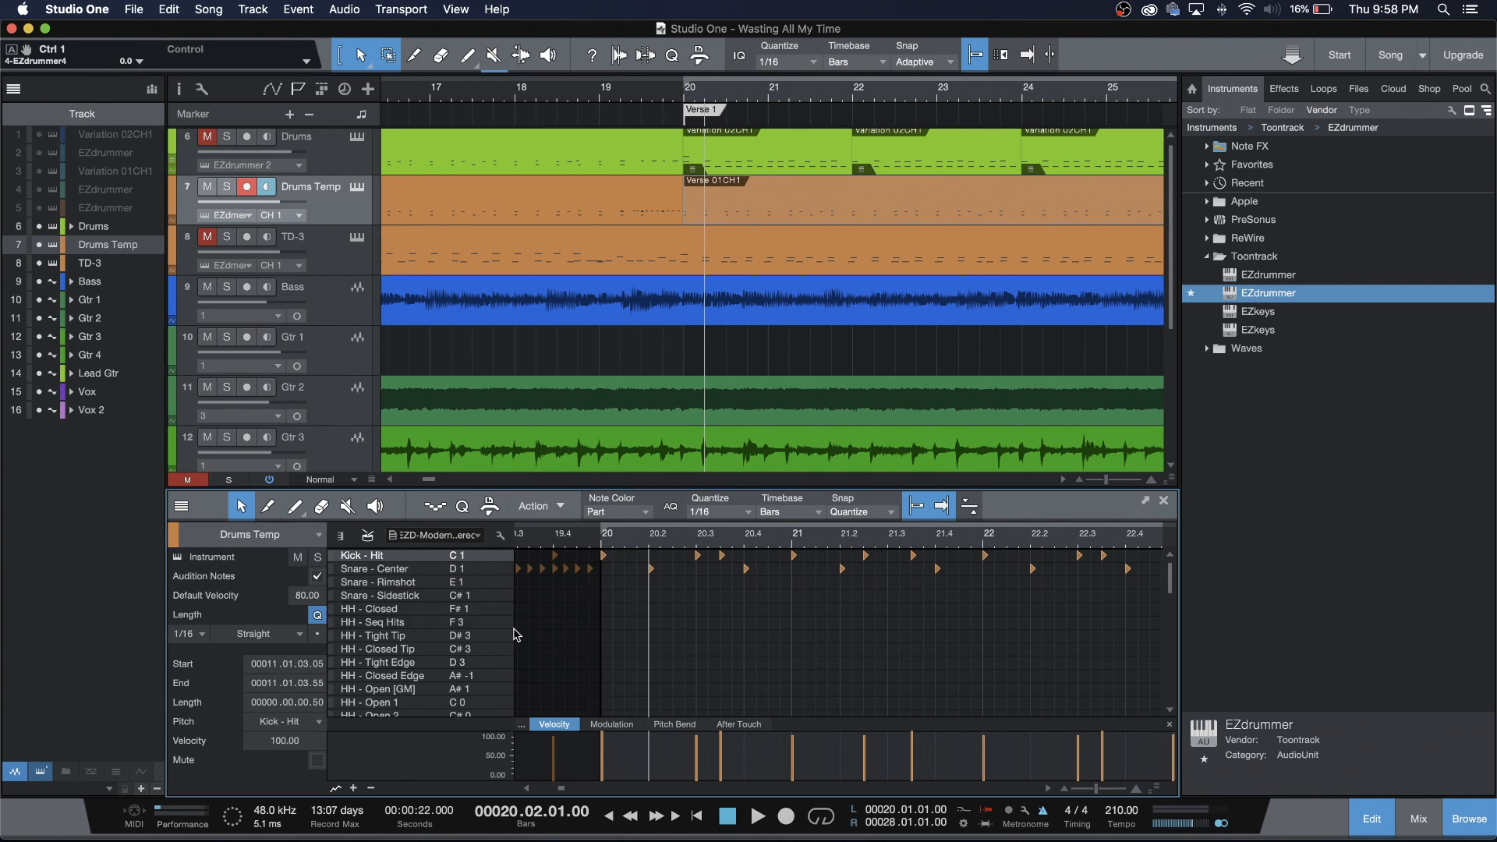
scroll(515, 635, down, 5)
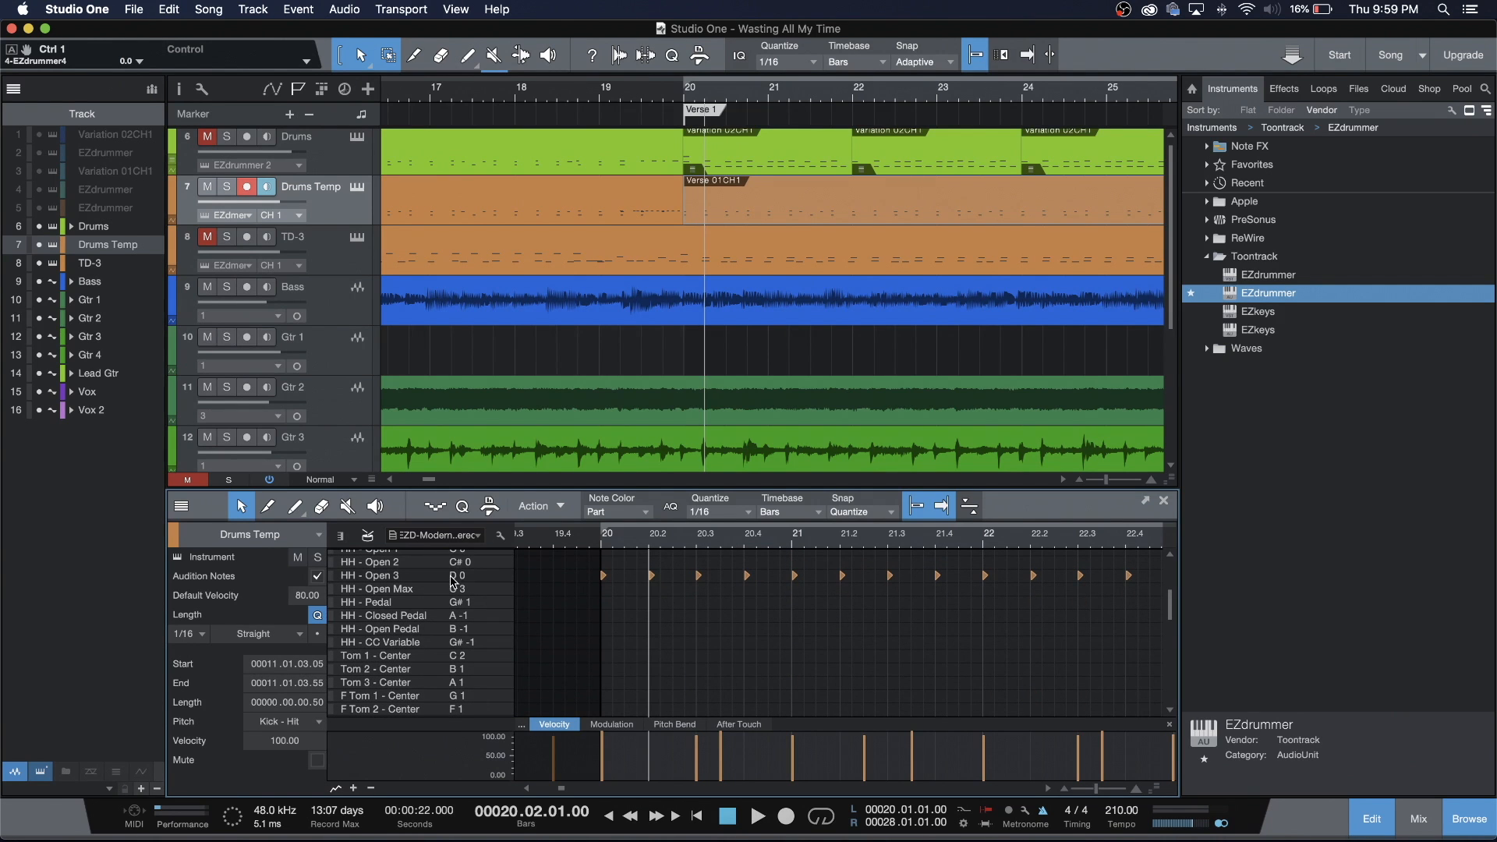
Move all HH - Open 3 hits in the bar 20 part to HH - Closed Tip.
drag(598, 575, 1032, 580)
scroll(732, 592, left, 10)
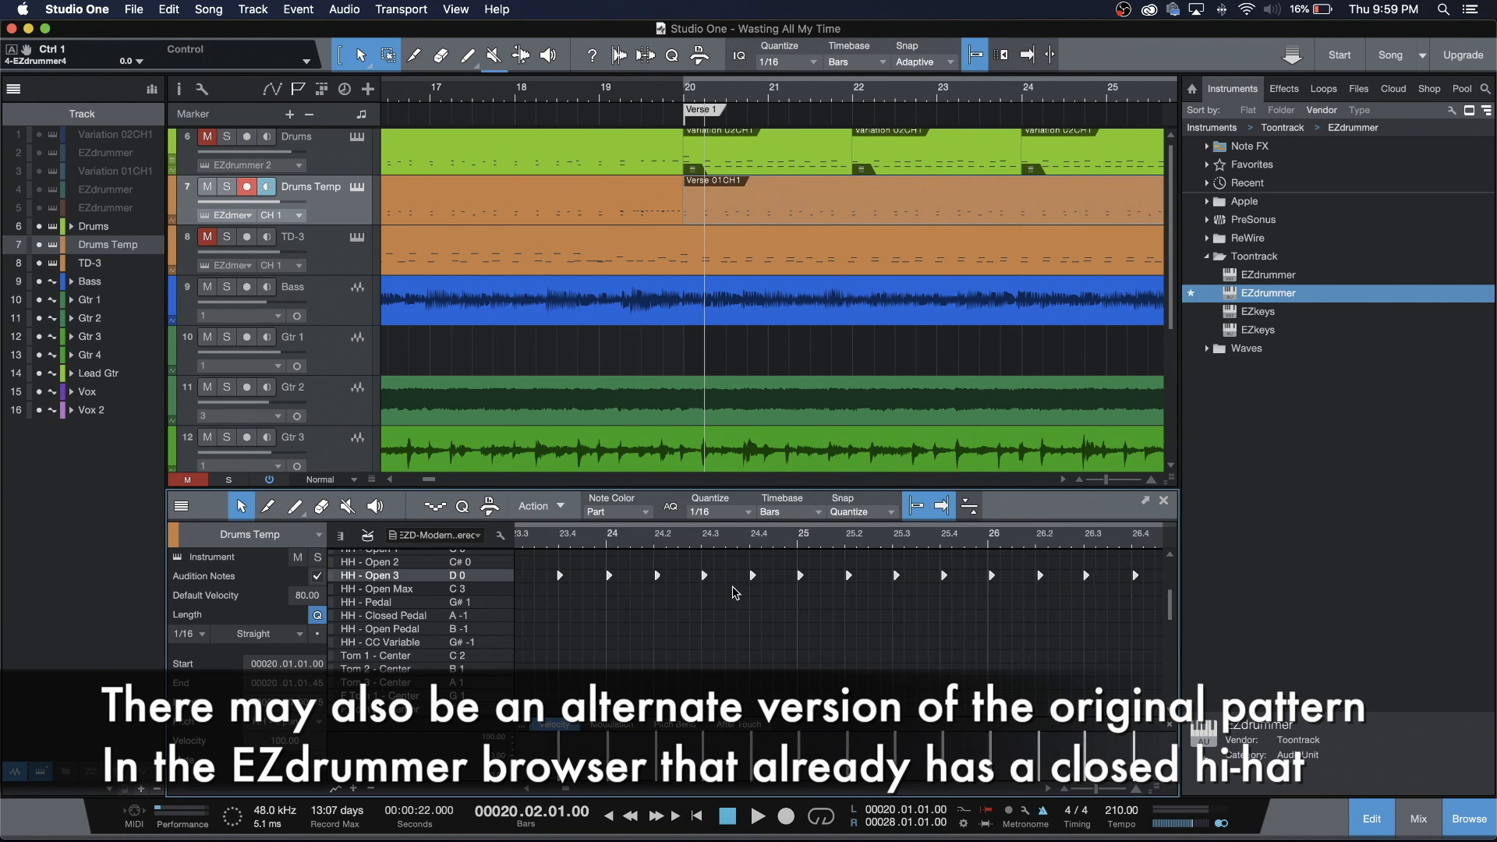
scroll(733, 593, left, 1)
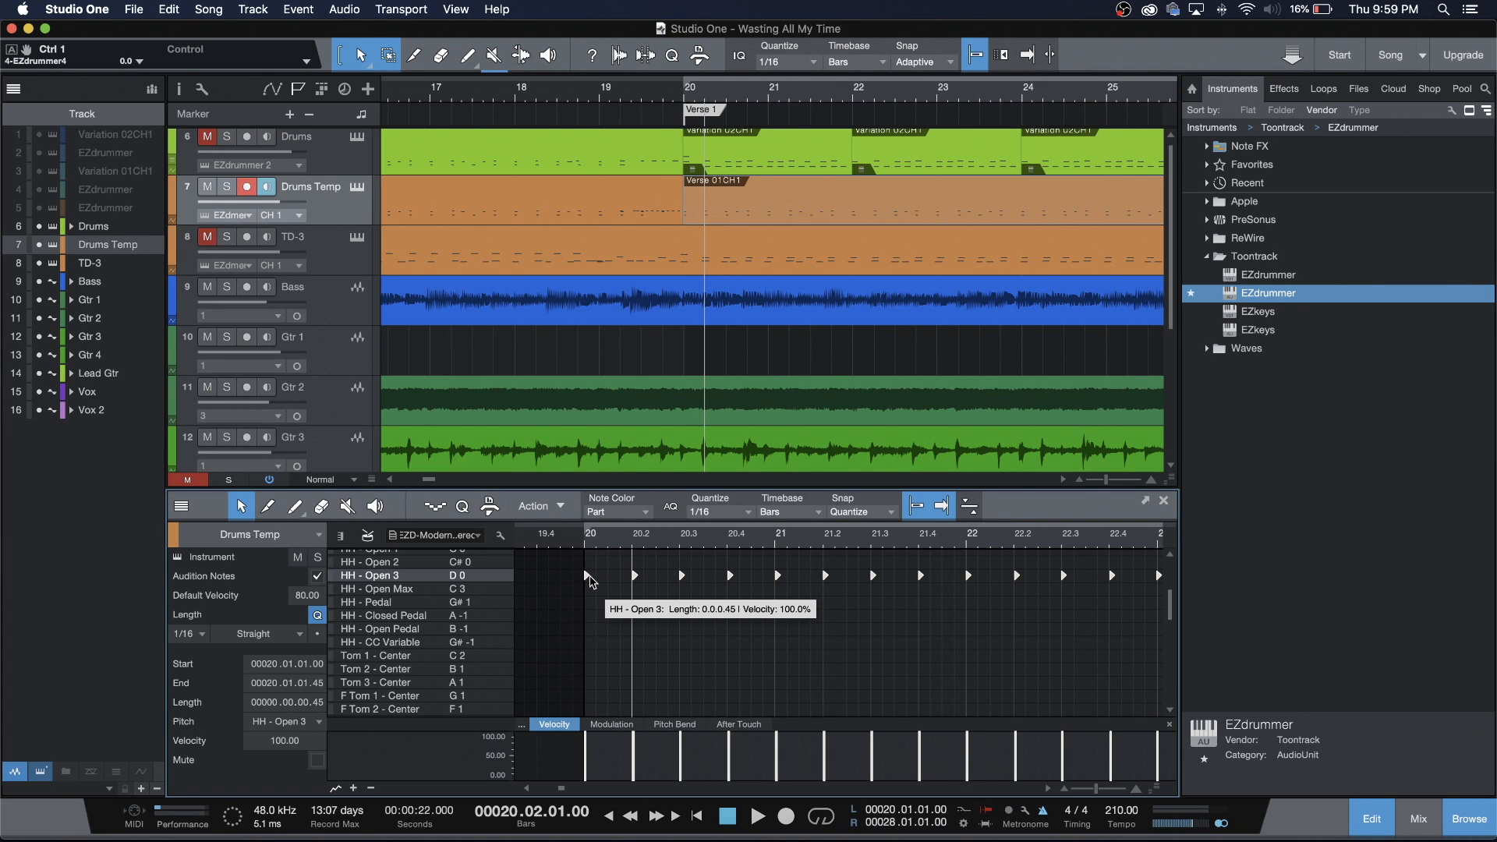
scroll(587, 577, up, 2)
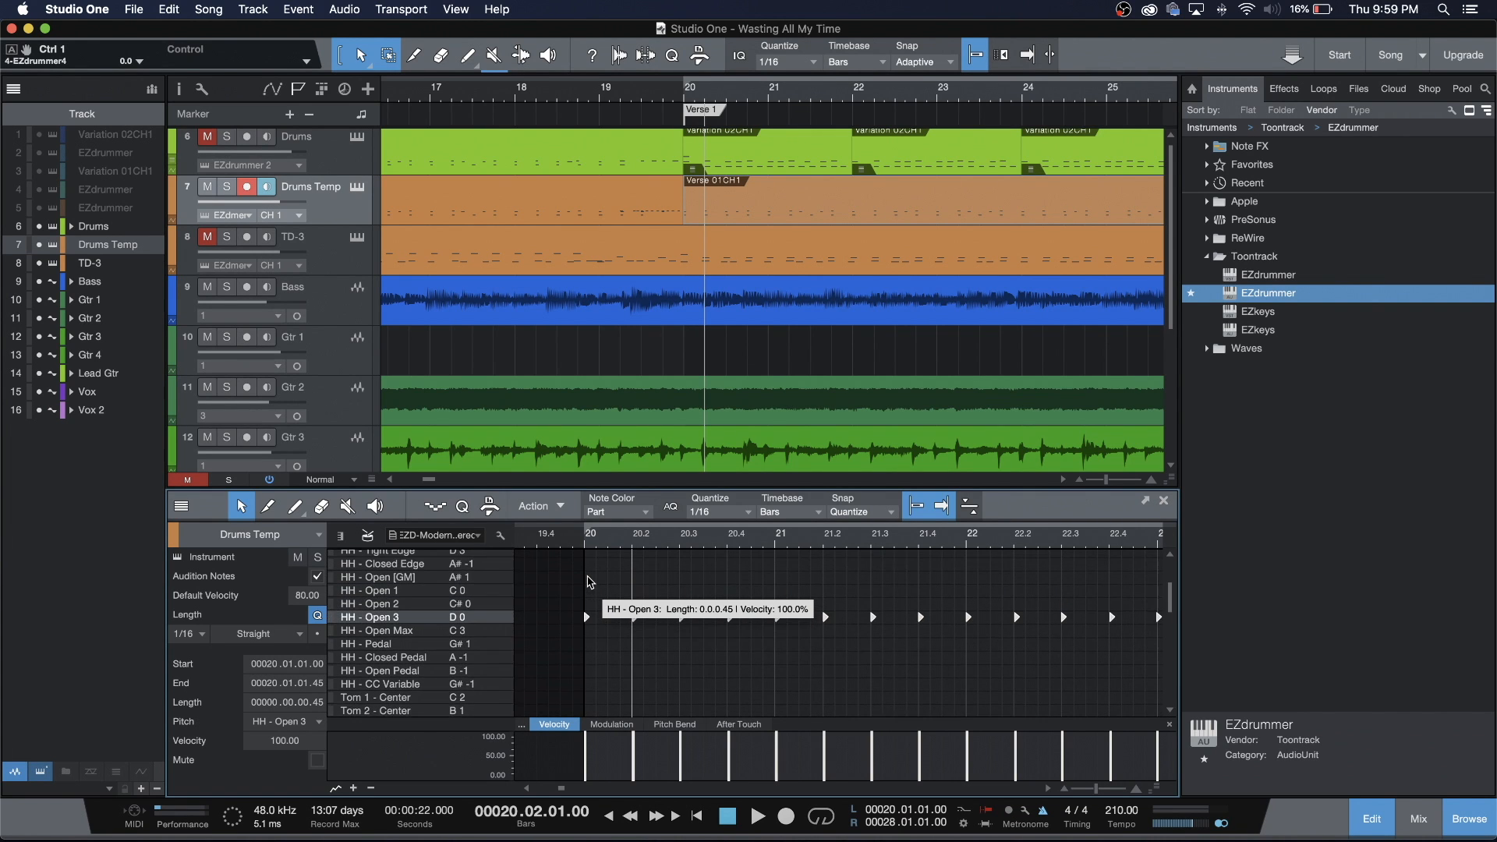
drag(587, 633, 586, 570)
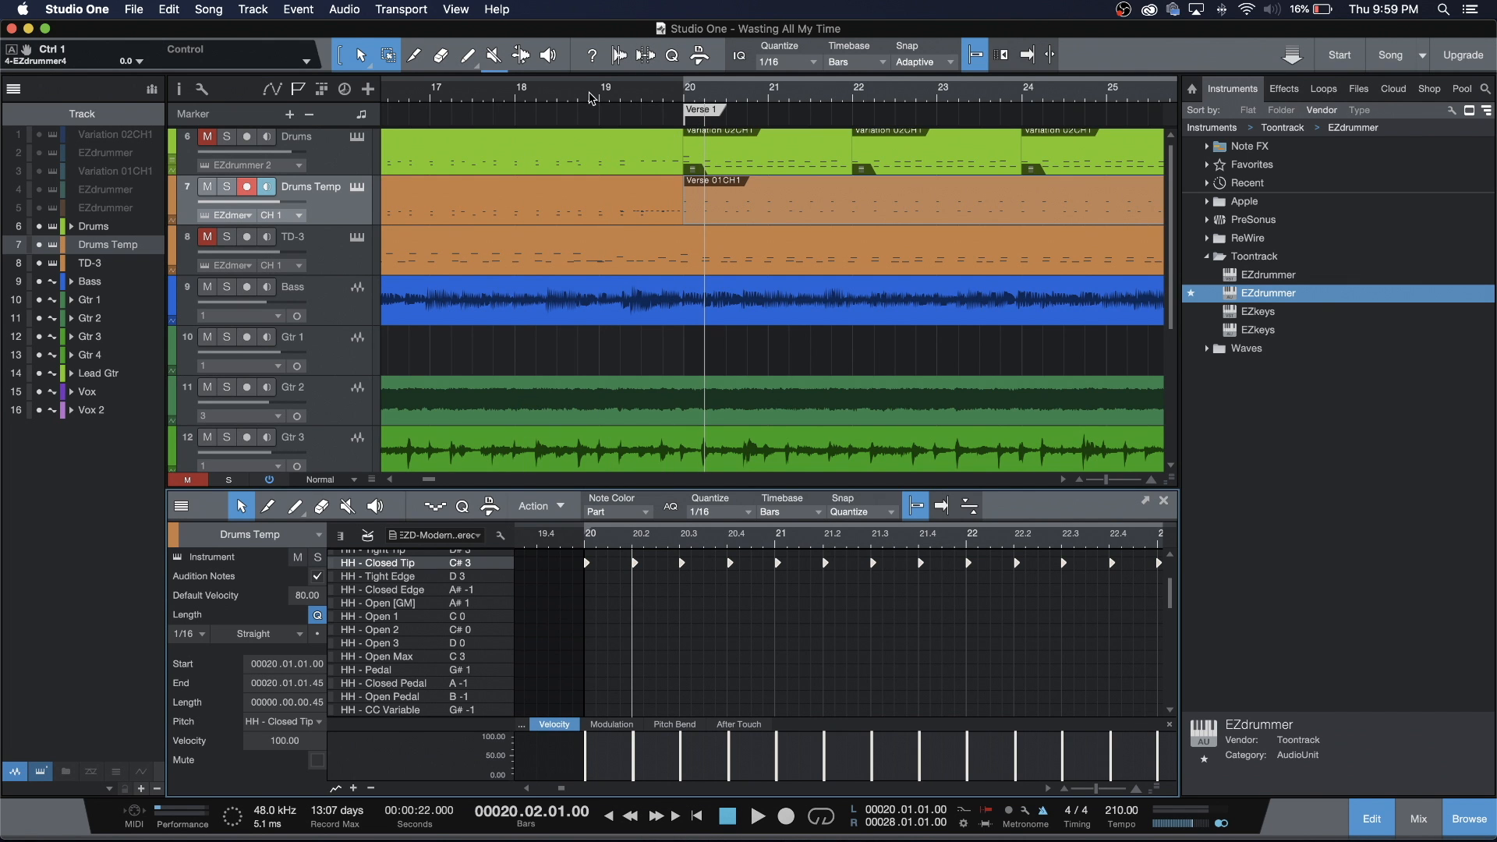
Play back the transition into Verse 1 from 18.4.3 to hear the closed hi-hat.
click(587, 99)
key(space)
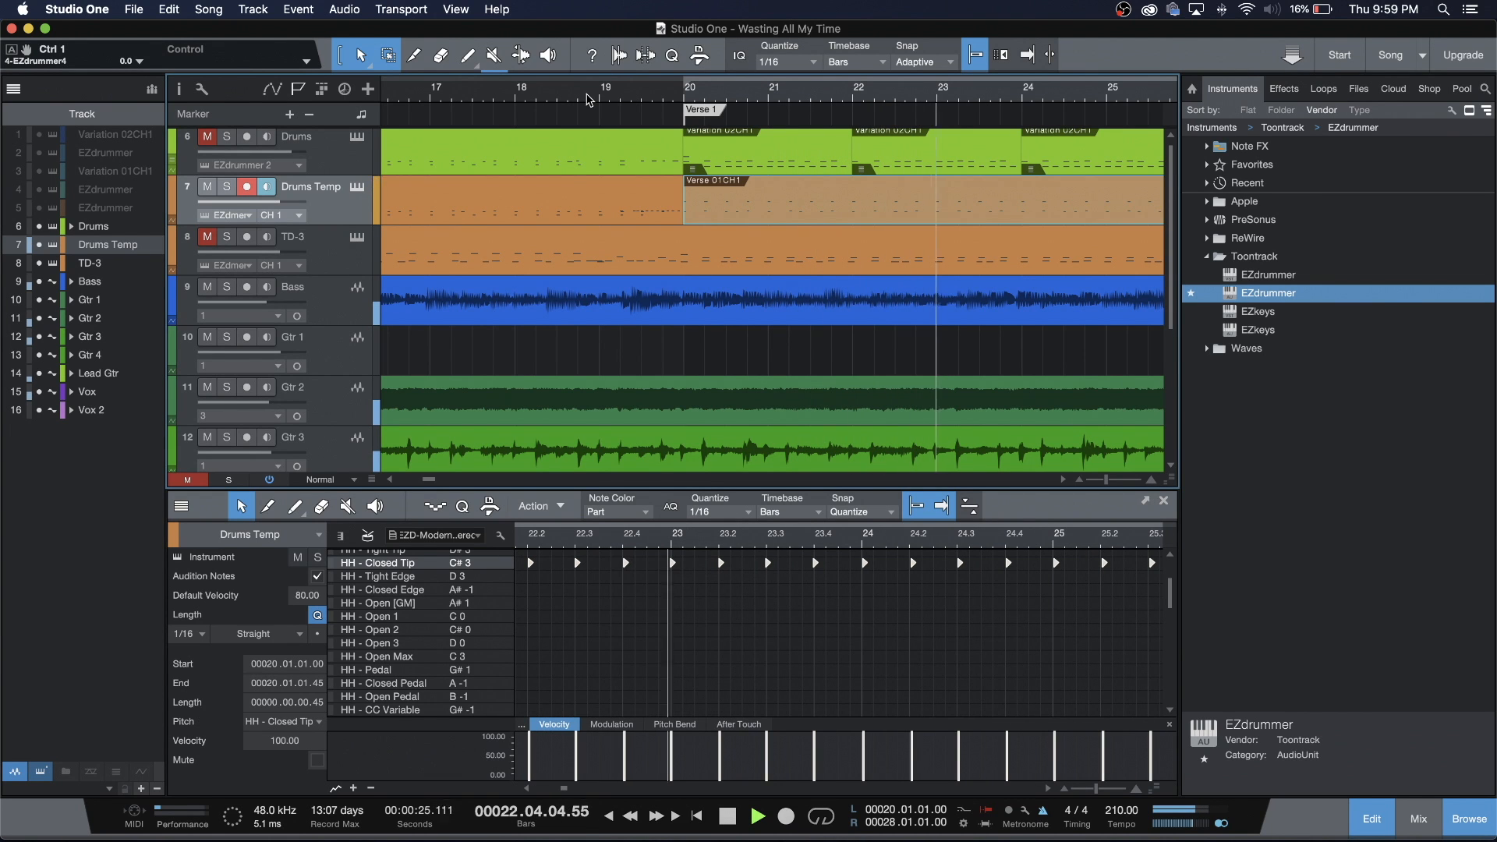
key(space)
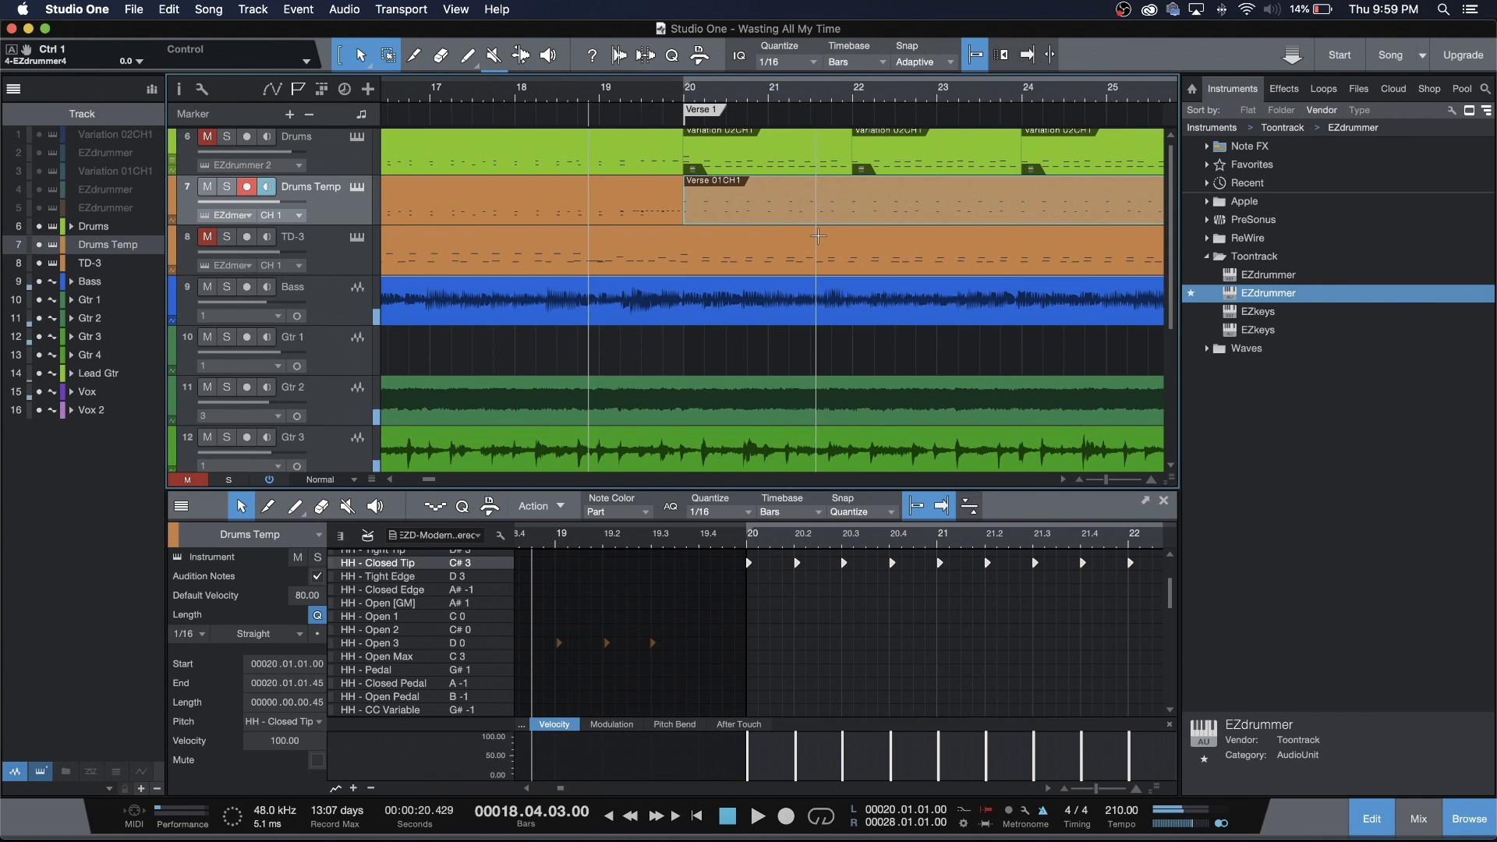
Delete the HH - Closed Tip hit on the first beat of bar 20.
click(763, 587)
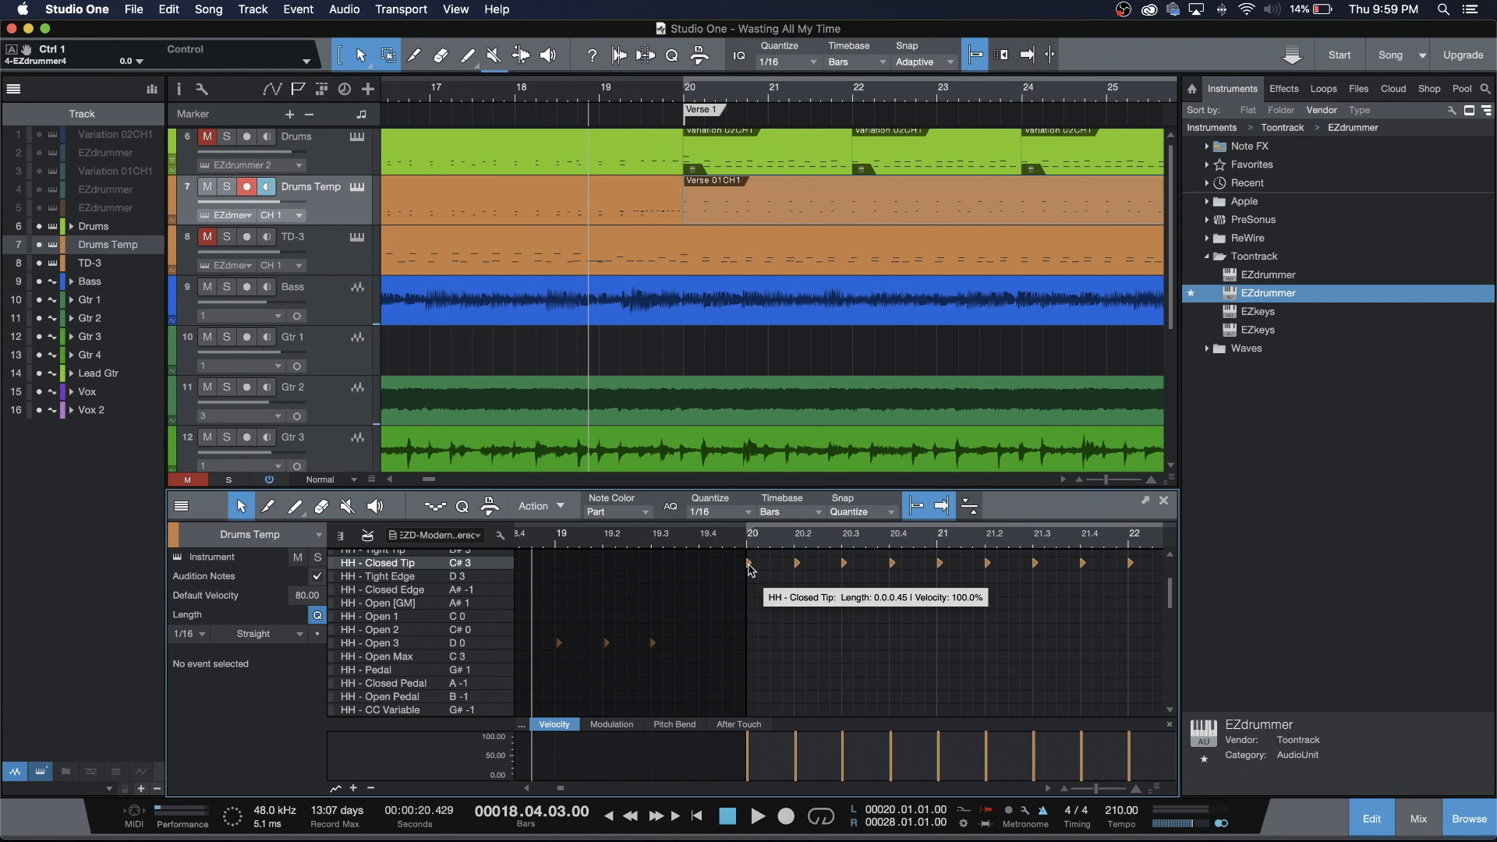
scroll(749, 569, up, 3)
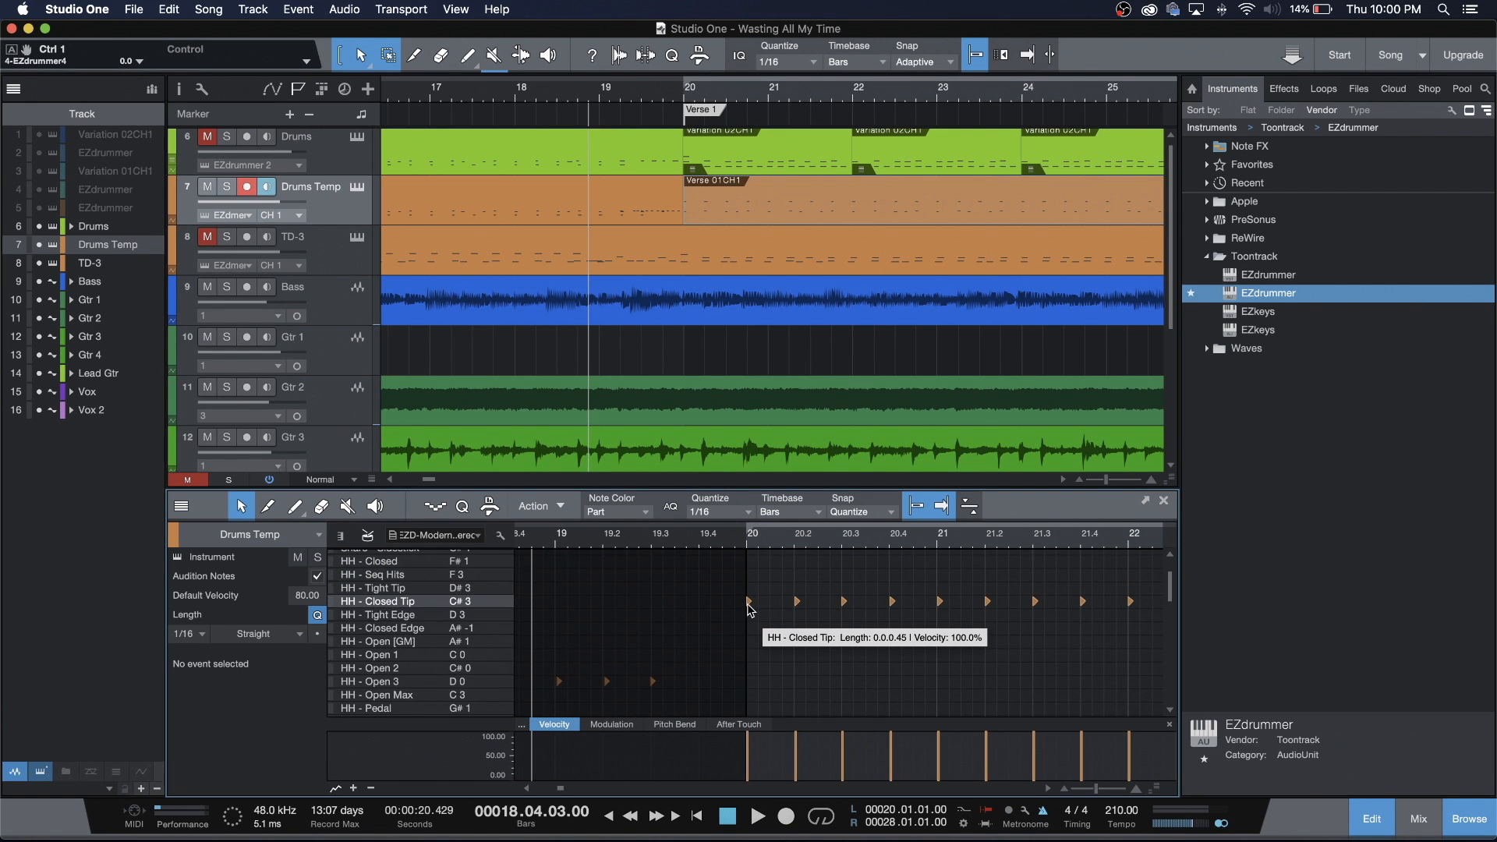
click(748, 605)
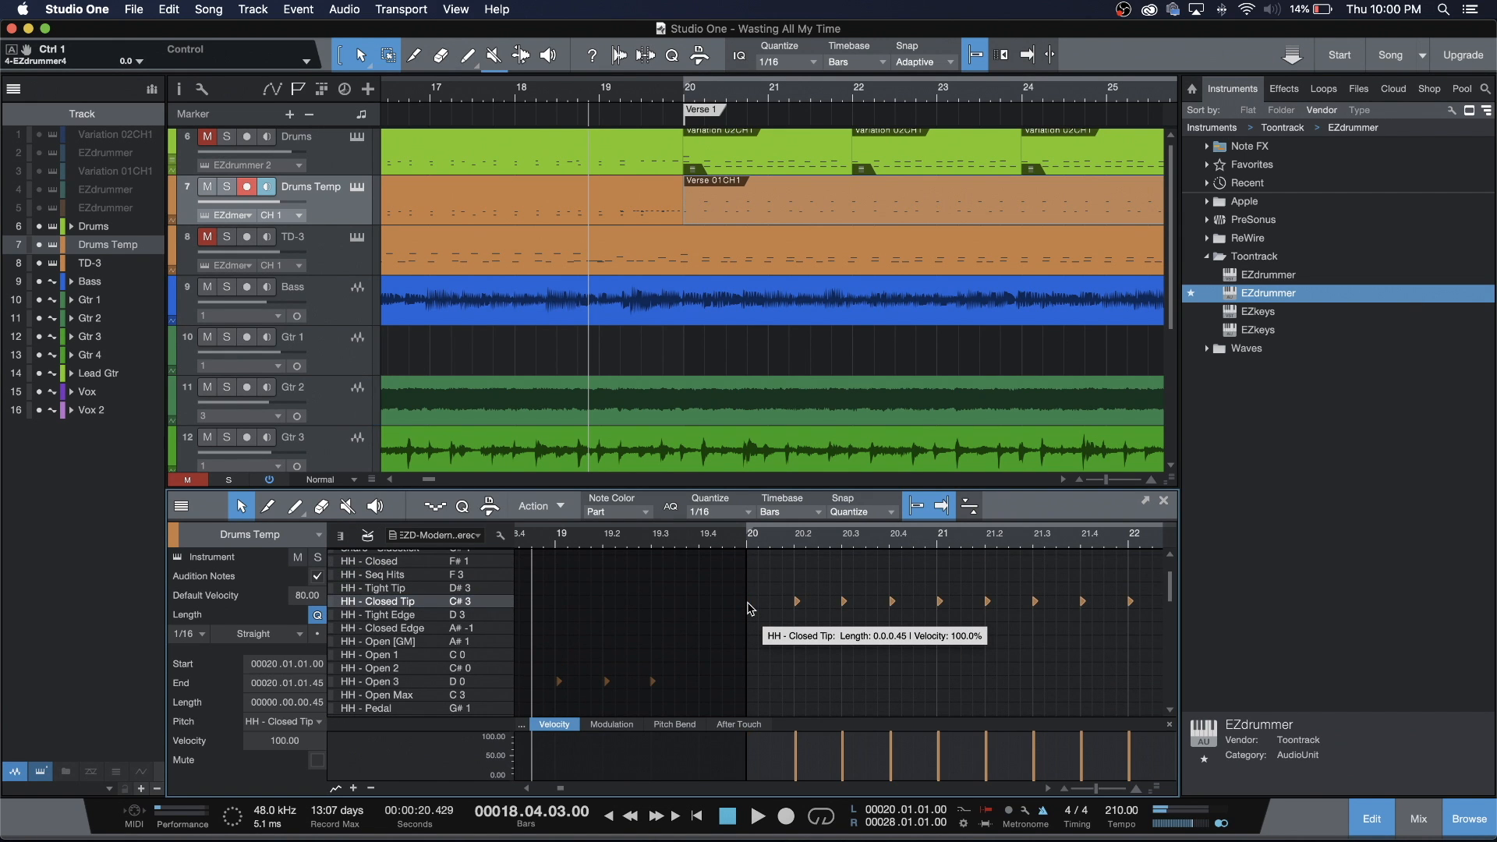
Add a Cymbal 3 - Crashed hit on the first beat of bar 20 with a velocity of 98.33.
scroll(750, 644, down, 8)
scroll(750, 644, down, 8)
scroll(750, 644, down, 3)
click(754, 653)
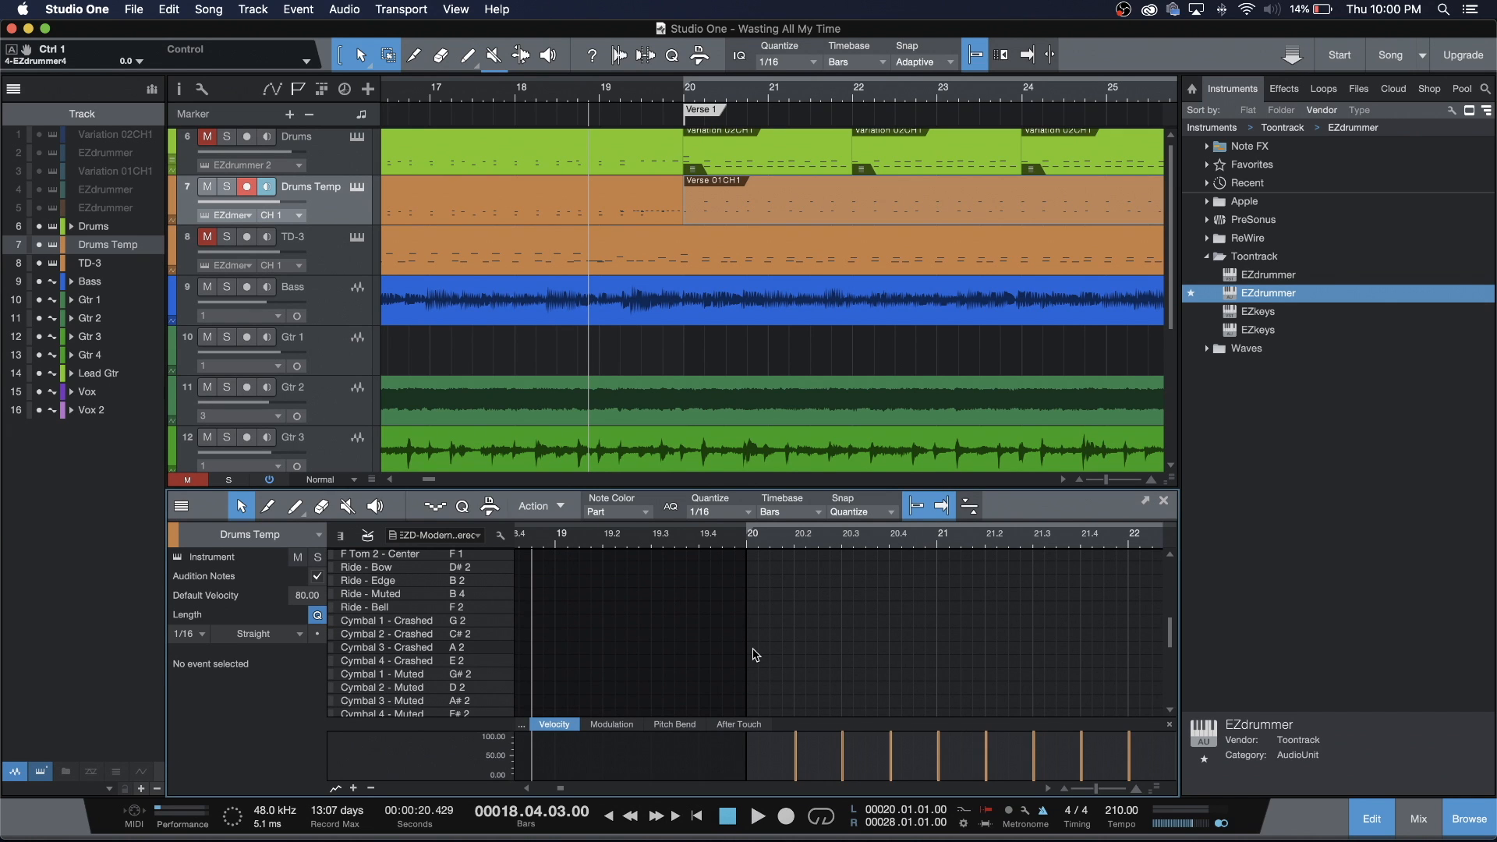
double_click(755, 648)
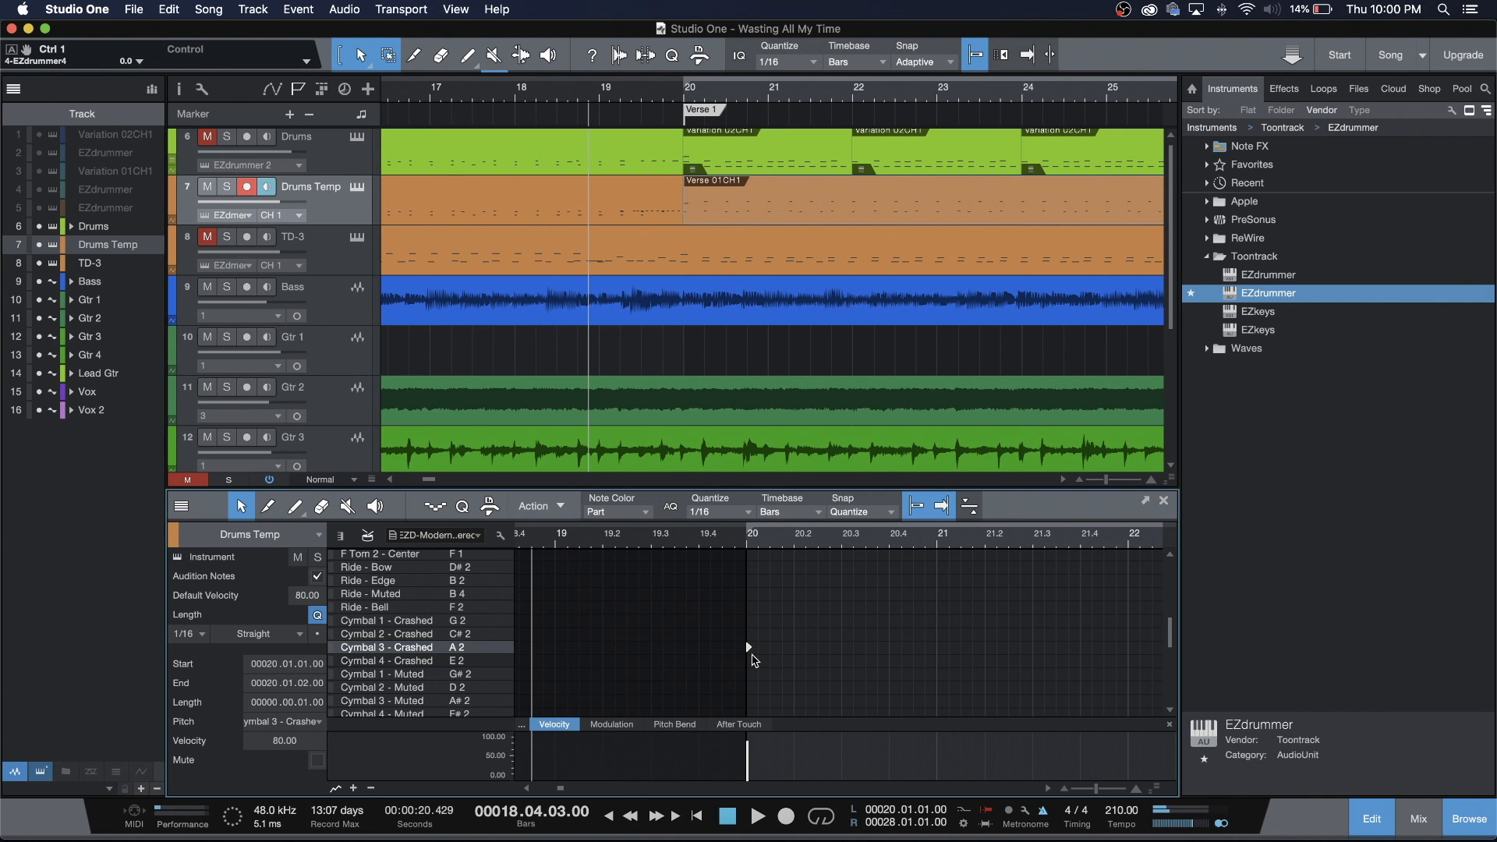
drag(748, 745, 750, 738)
Play back from 18.3.2 to hear the crash at the start of Verse 1.
click(563, 95)
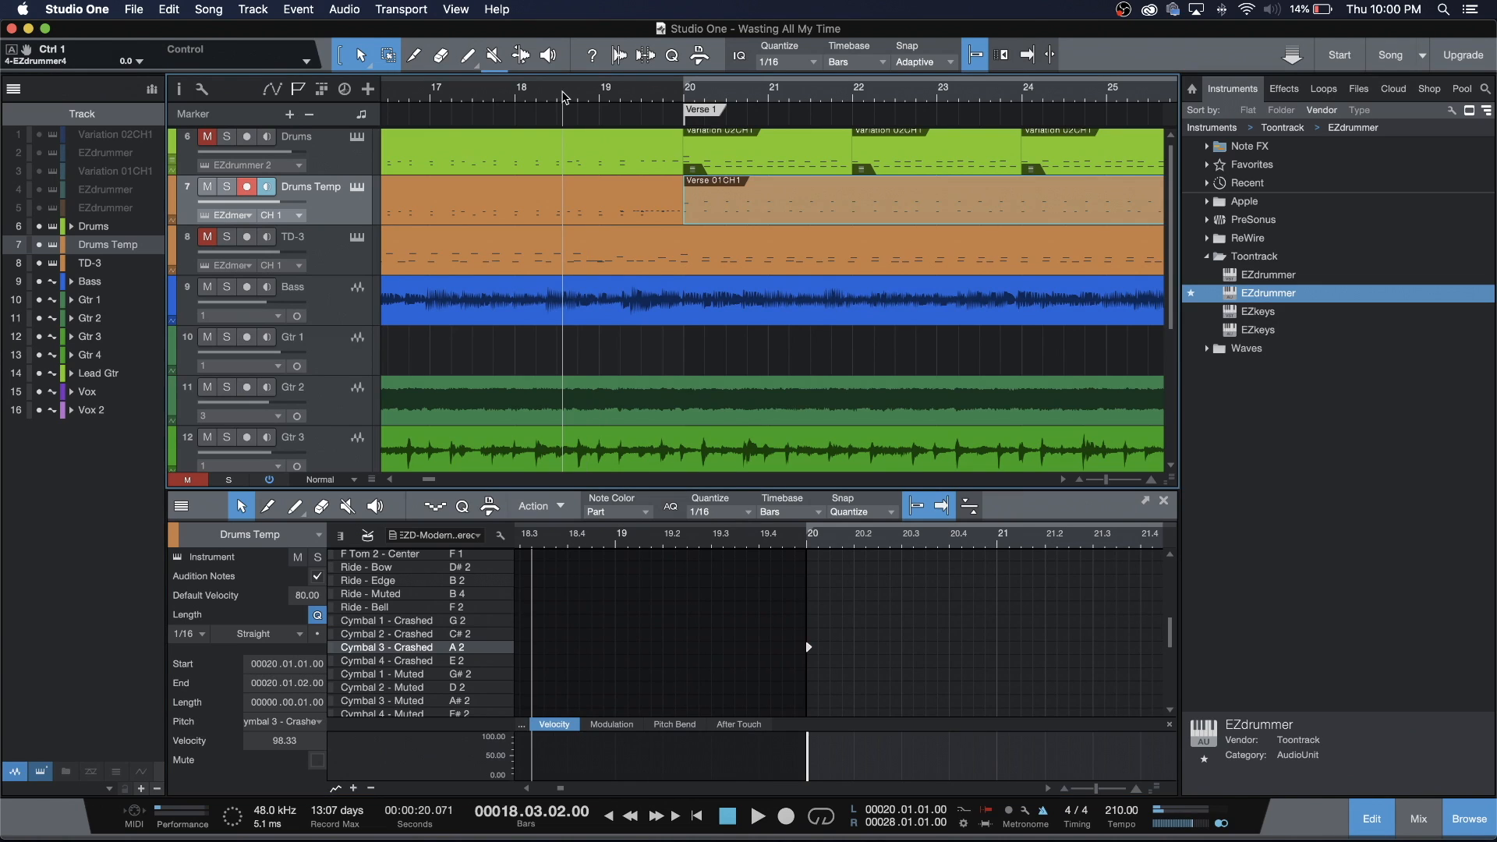
key(space)
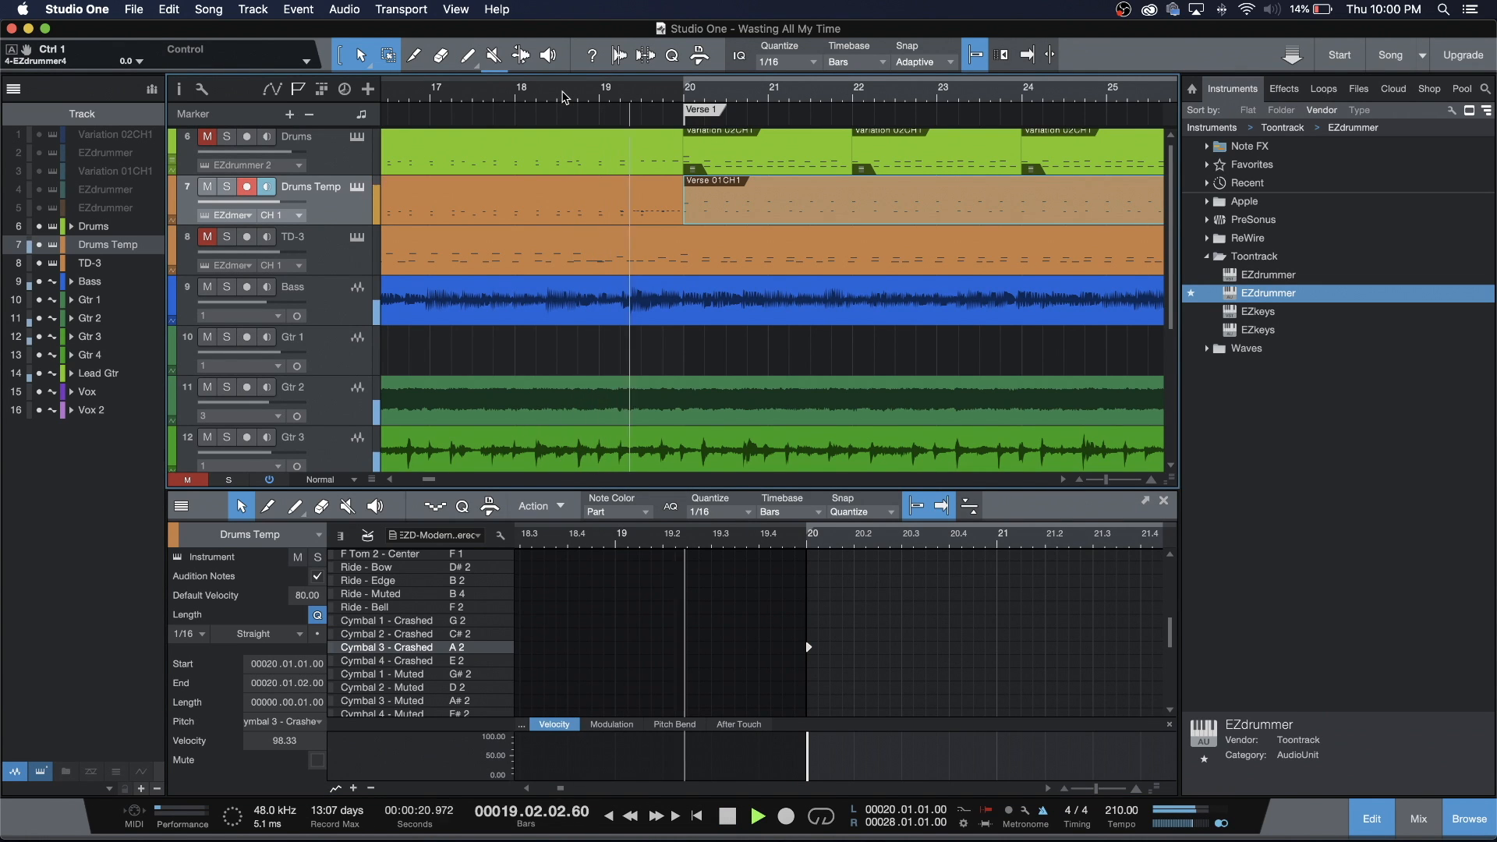
key(space)
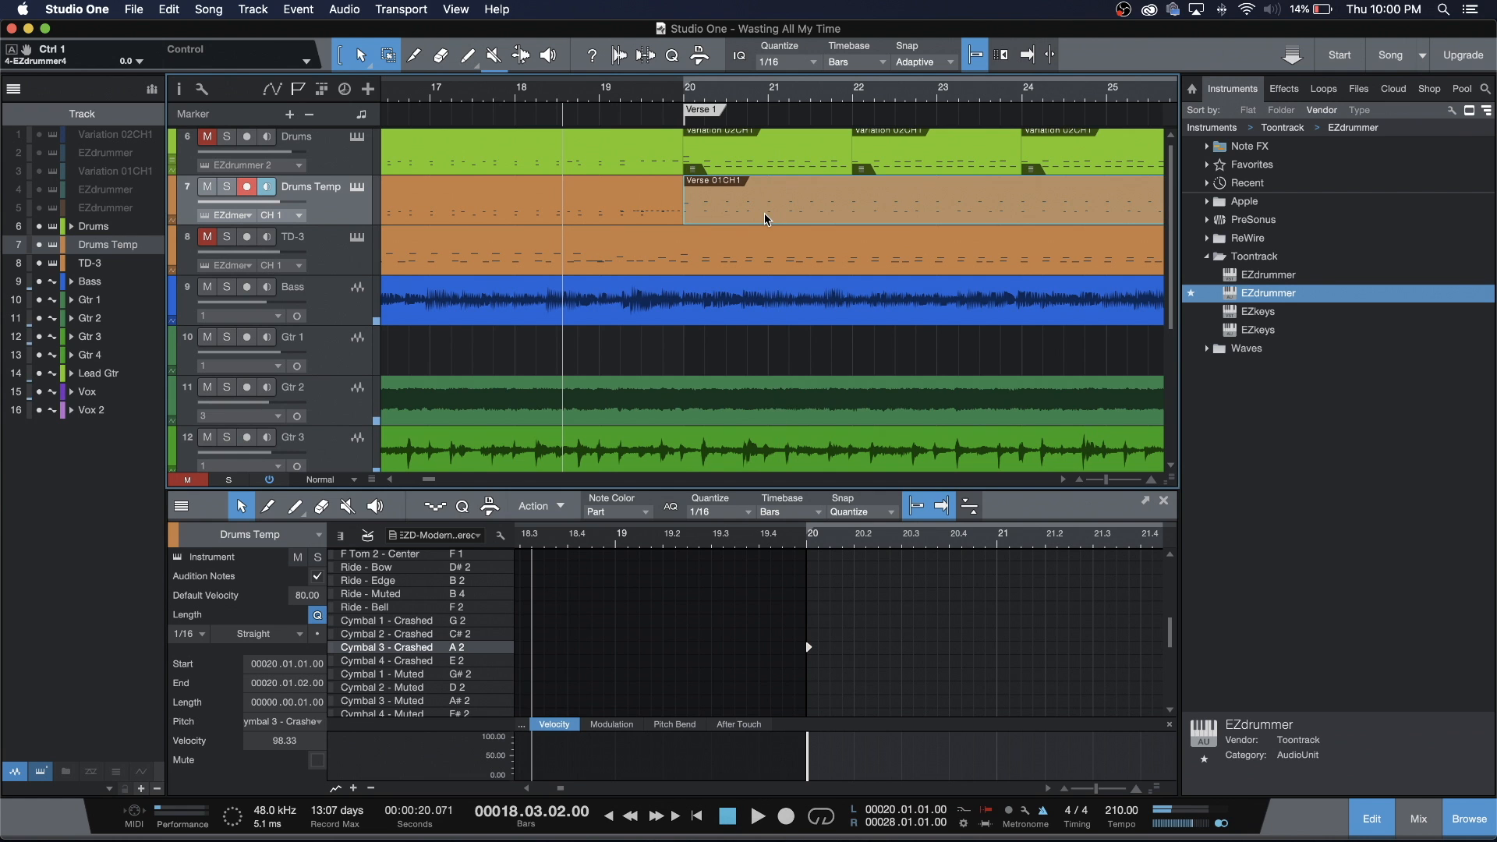
Play back the end of the Verse 1 drum part from 27.1.4.
scroll(766, 219, right, 4)
scroll(766, 219, right, 4)
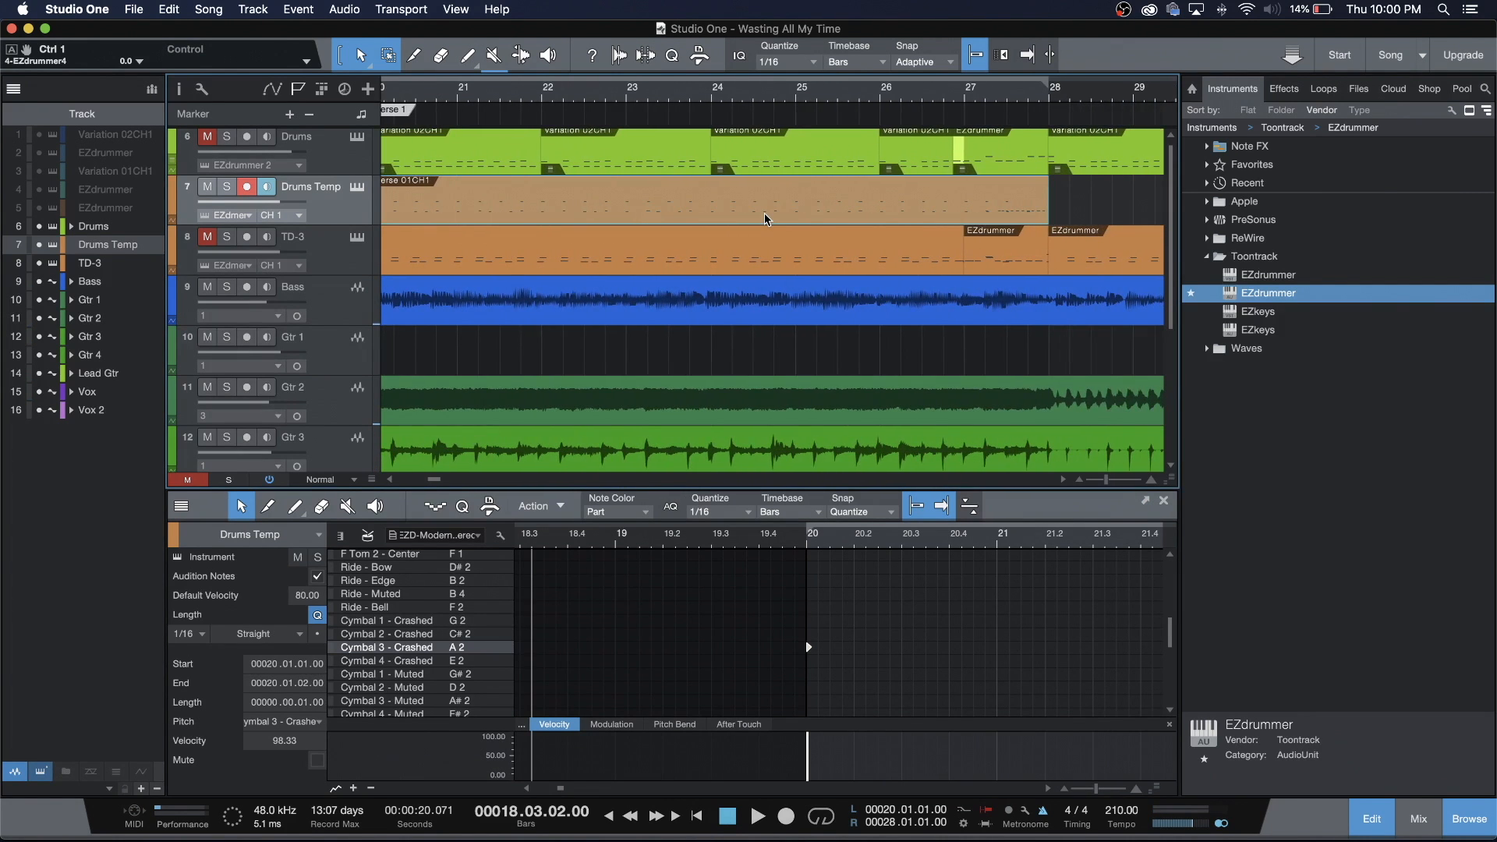
scroll(766, 219, right, 2)
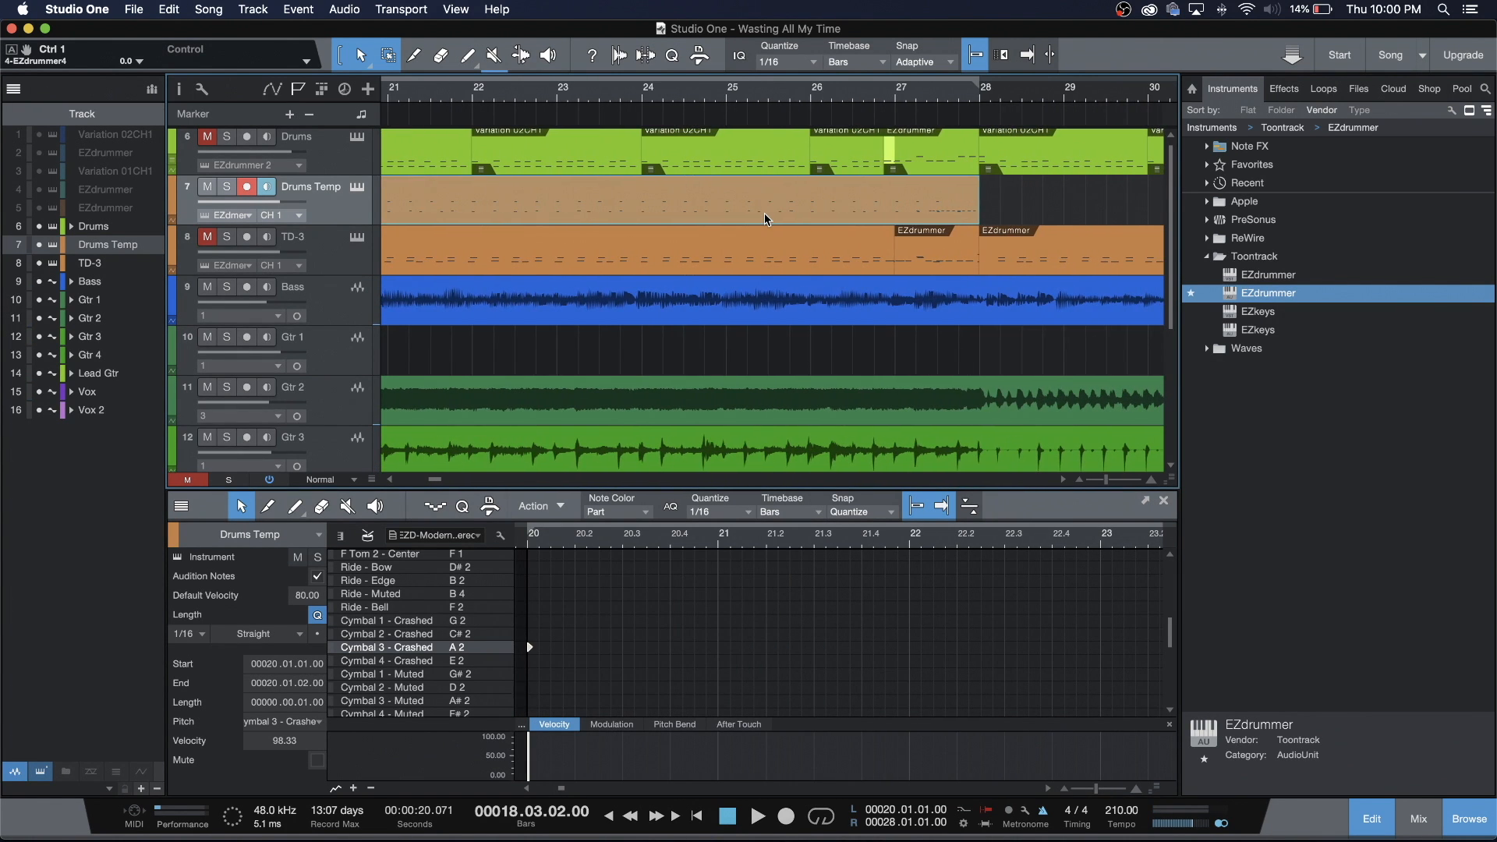
click(915, 103)
key(space)
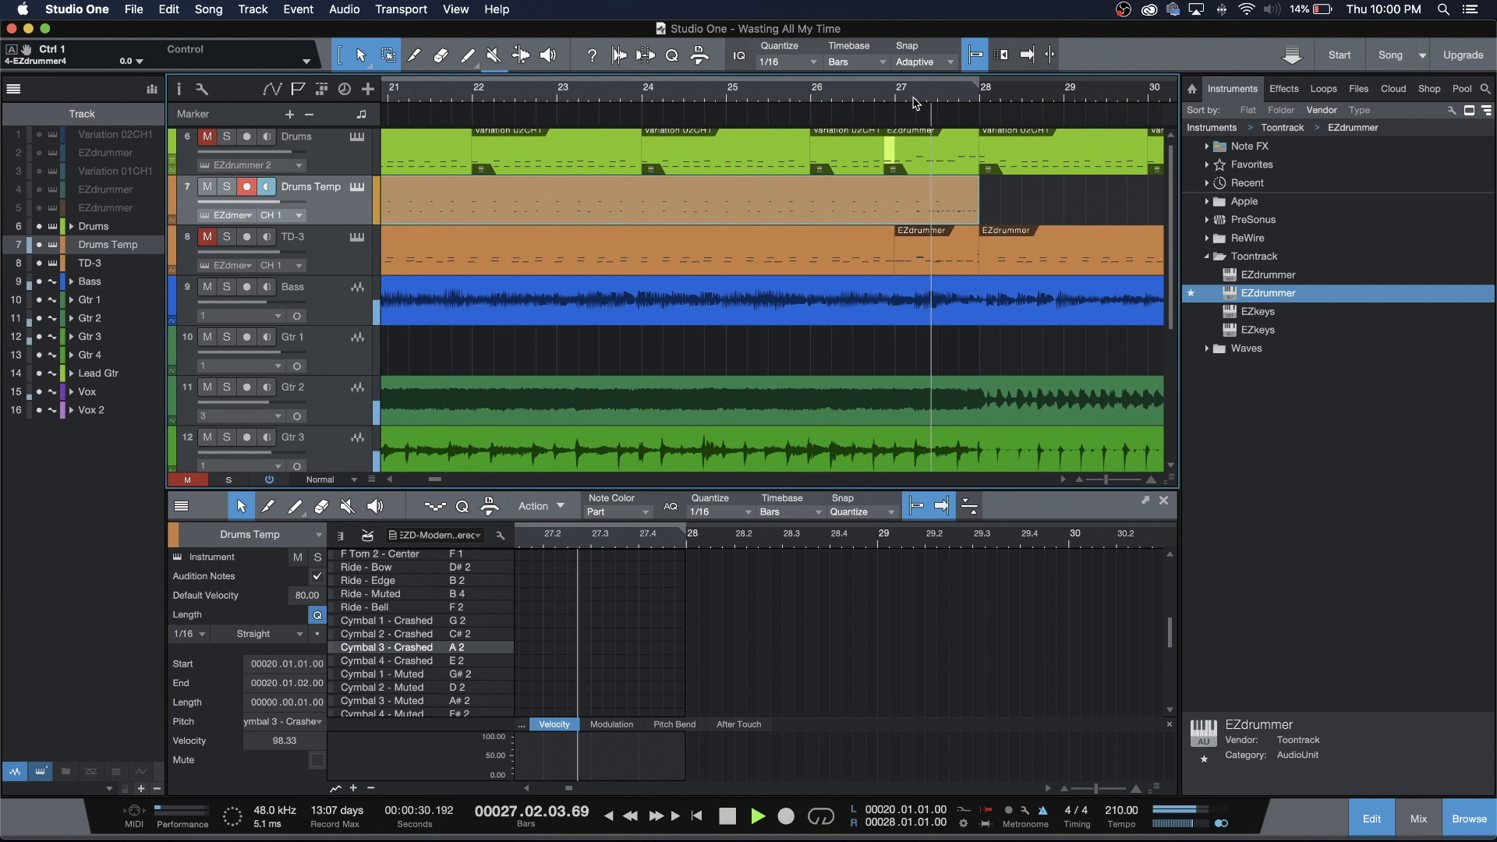
key(space)
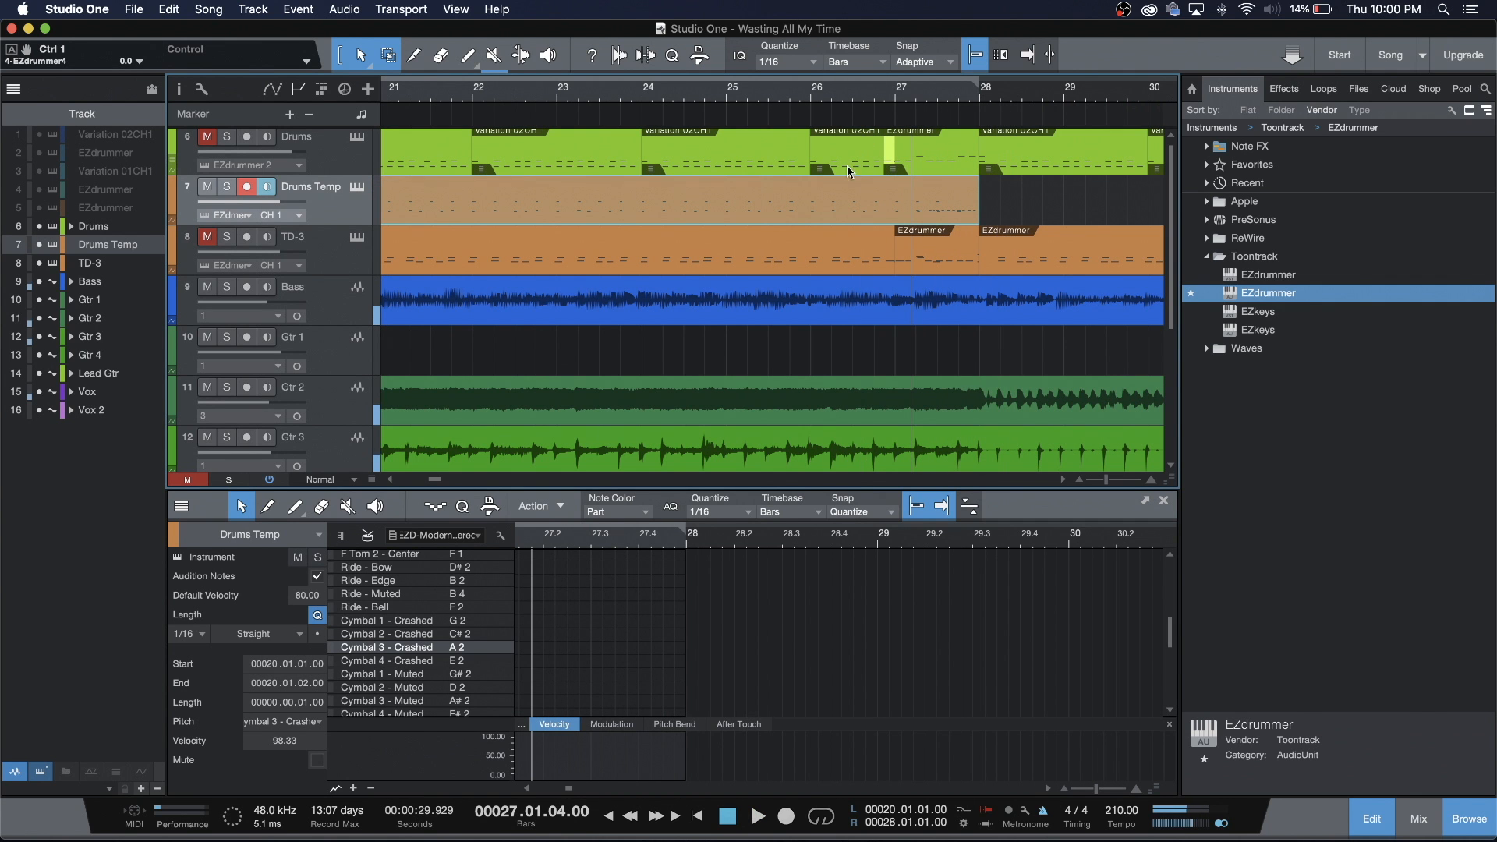
Duplicate the Verse 1 Drums Temp part to start at bar 28.
double_click(819, 210)
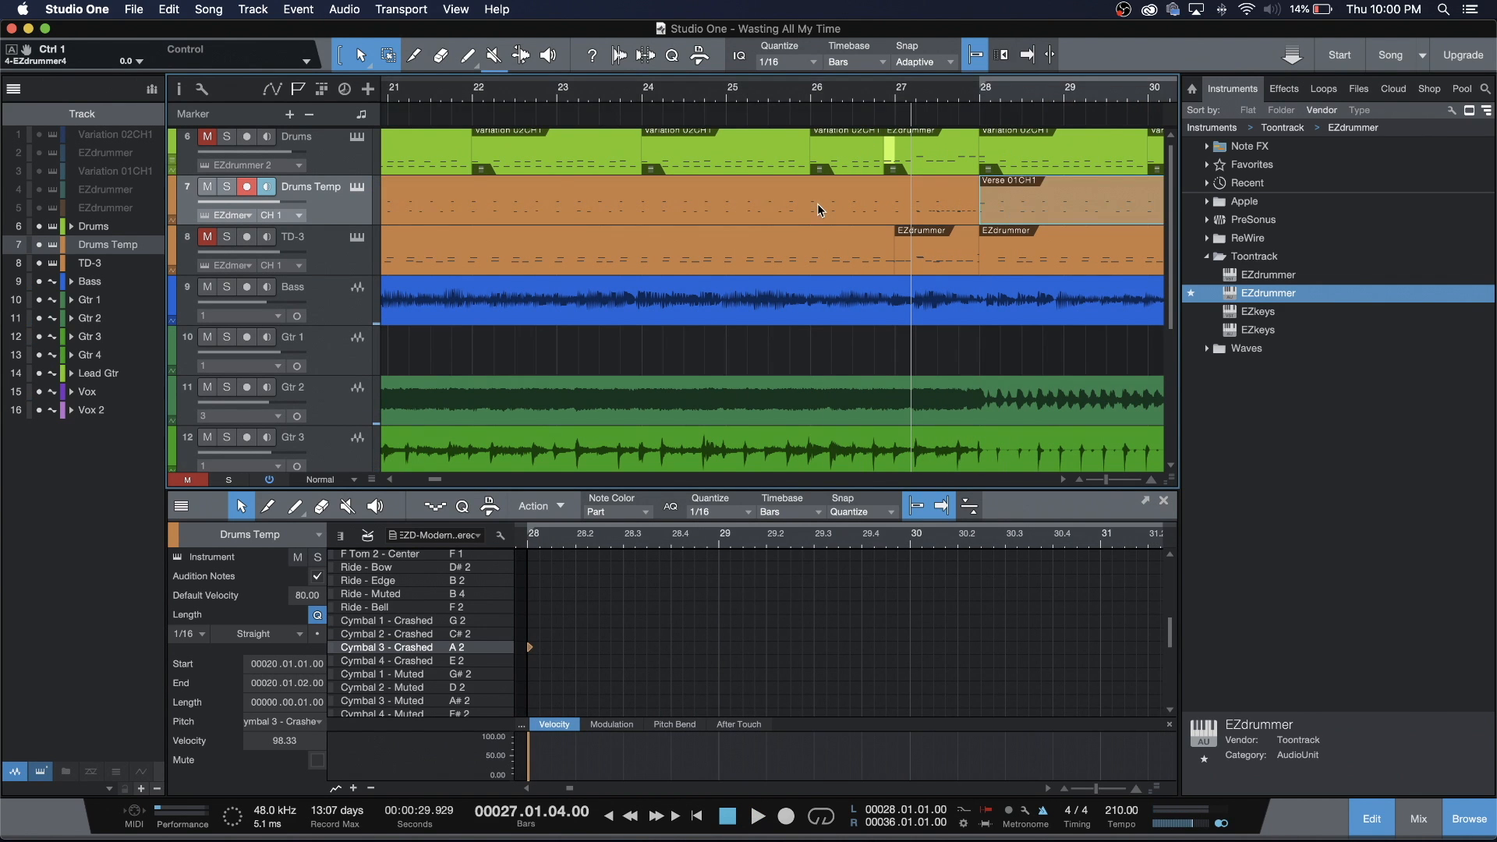
key(d)
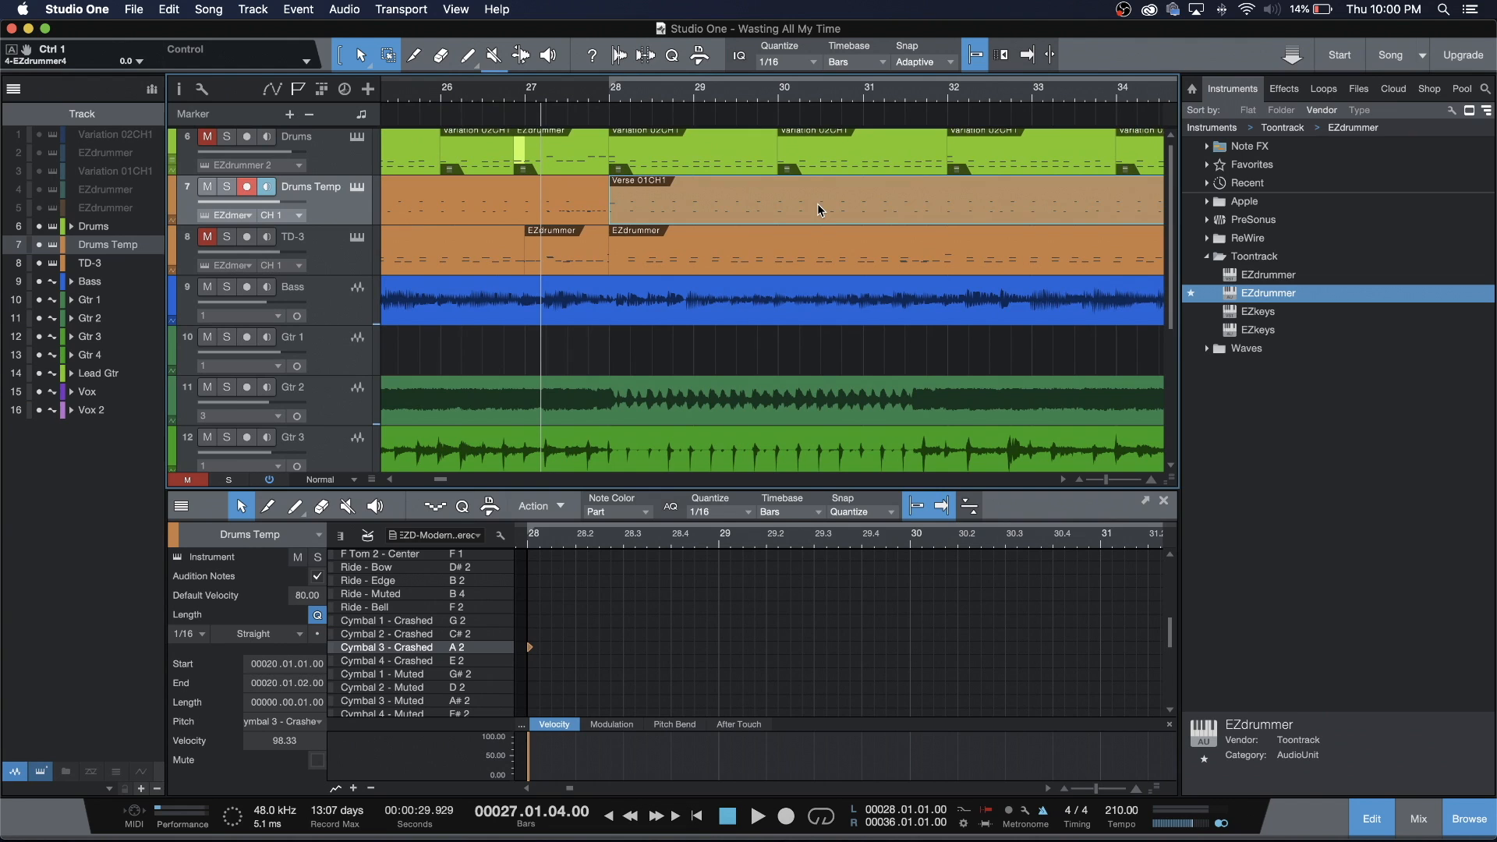
Open the Drums Temp part at bar 28 for note editing and show only the drum lanes that are in use.
double_click(803, 210)
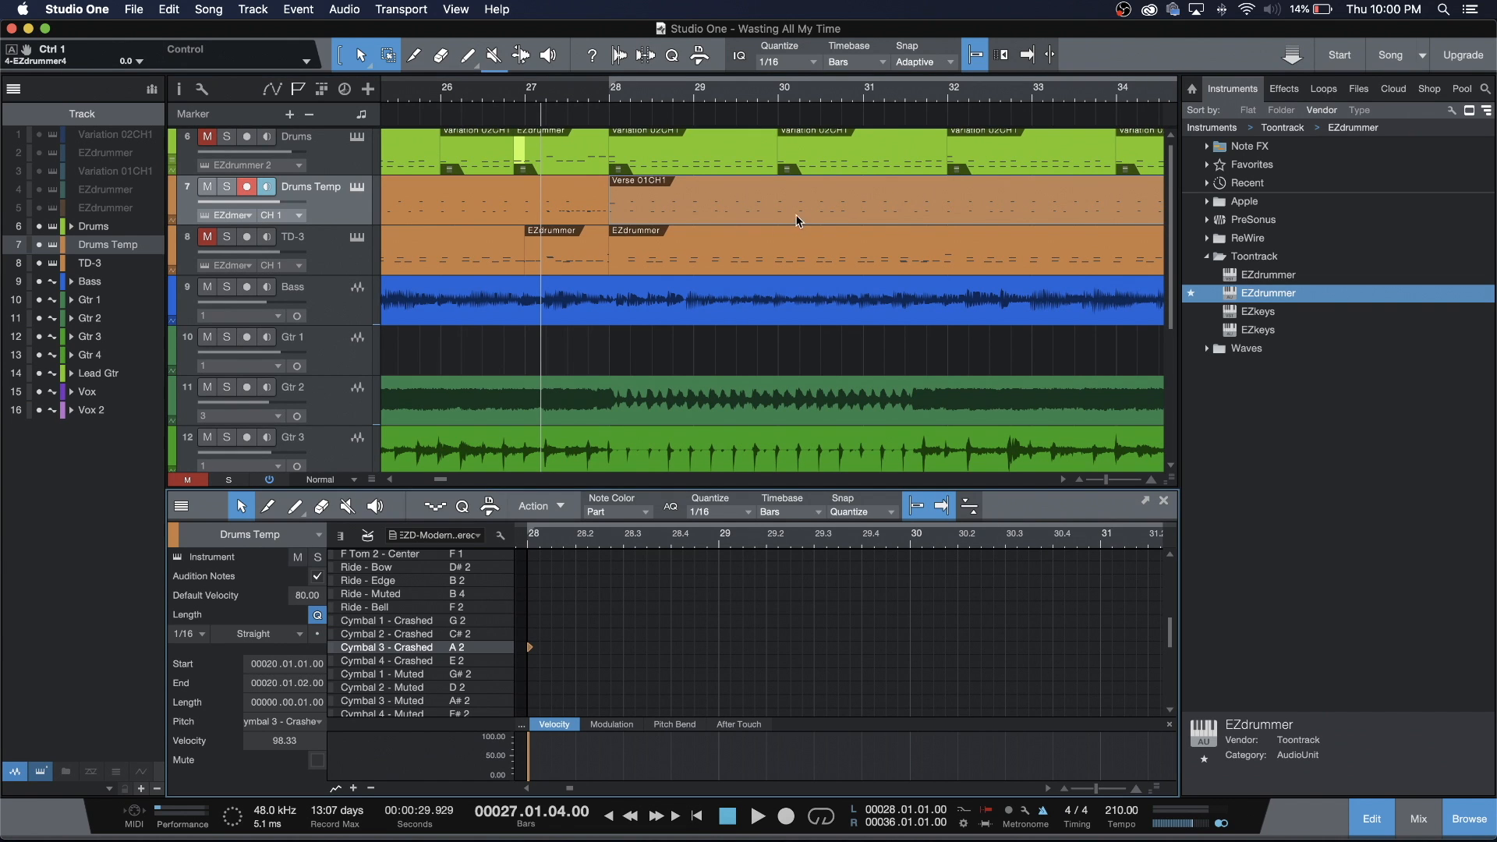
click(788, 223)
click(764, 97)
click(741, 226)
click(740, 215)
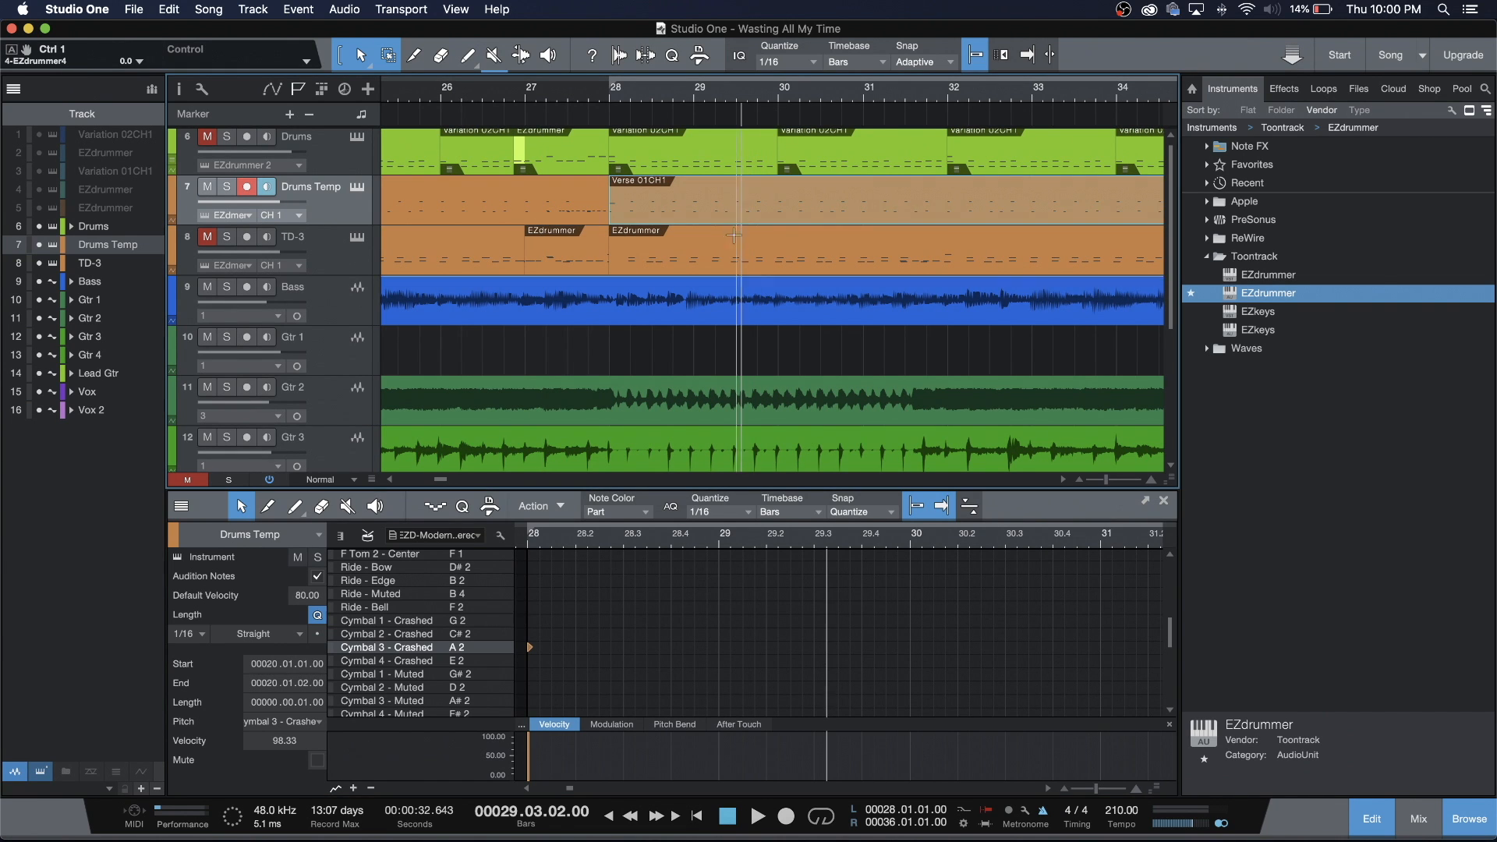
scroll(710, 601, left, 4)
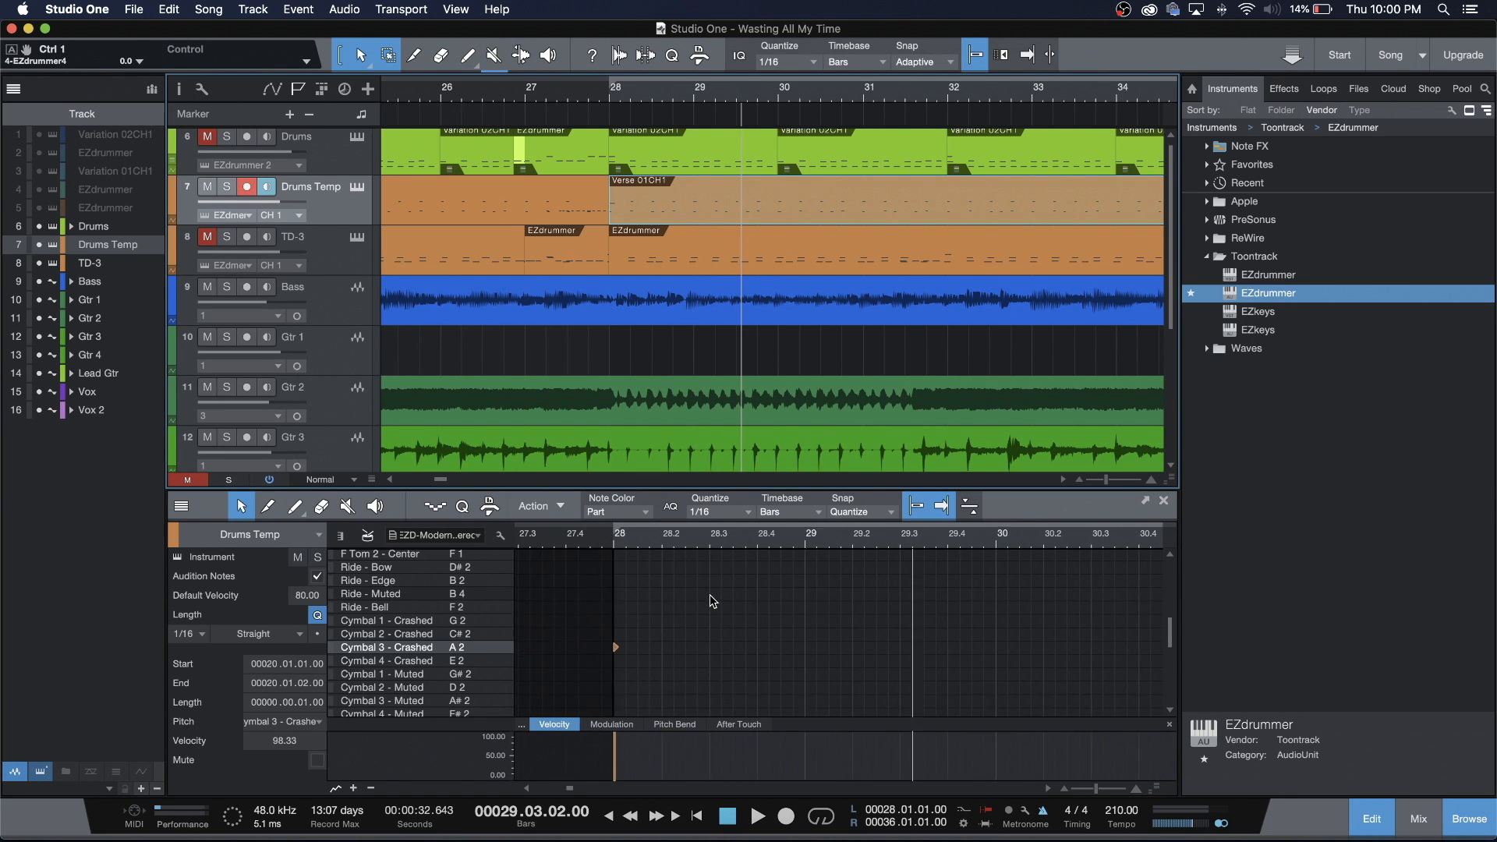
scroll(711, 601, down, 1)
scroll(710, 601, up, 3)
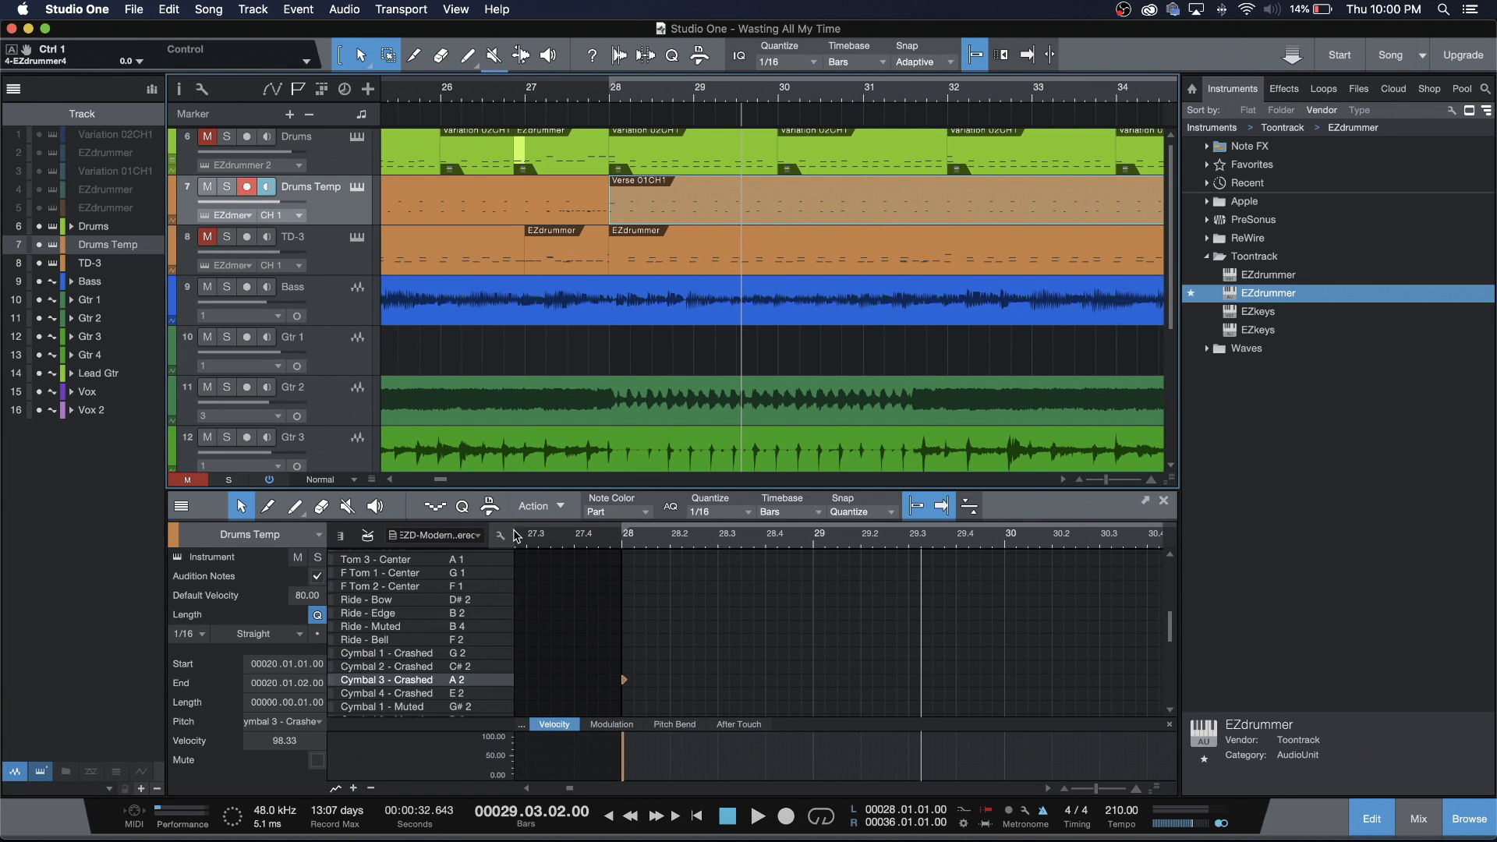
click(478, 538)
click(393, 537)
click(394, 537)
click(407, 554)
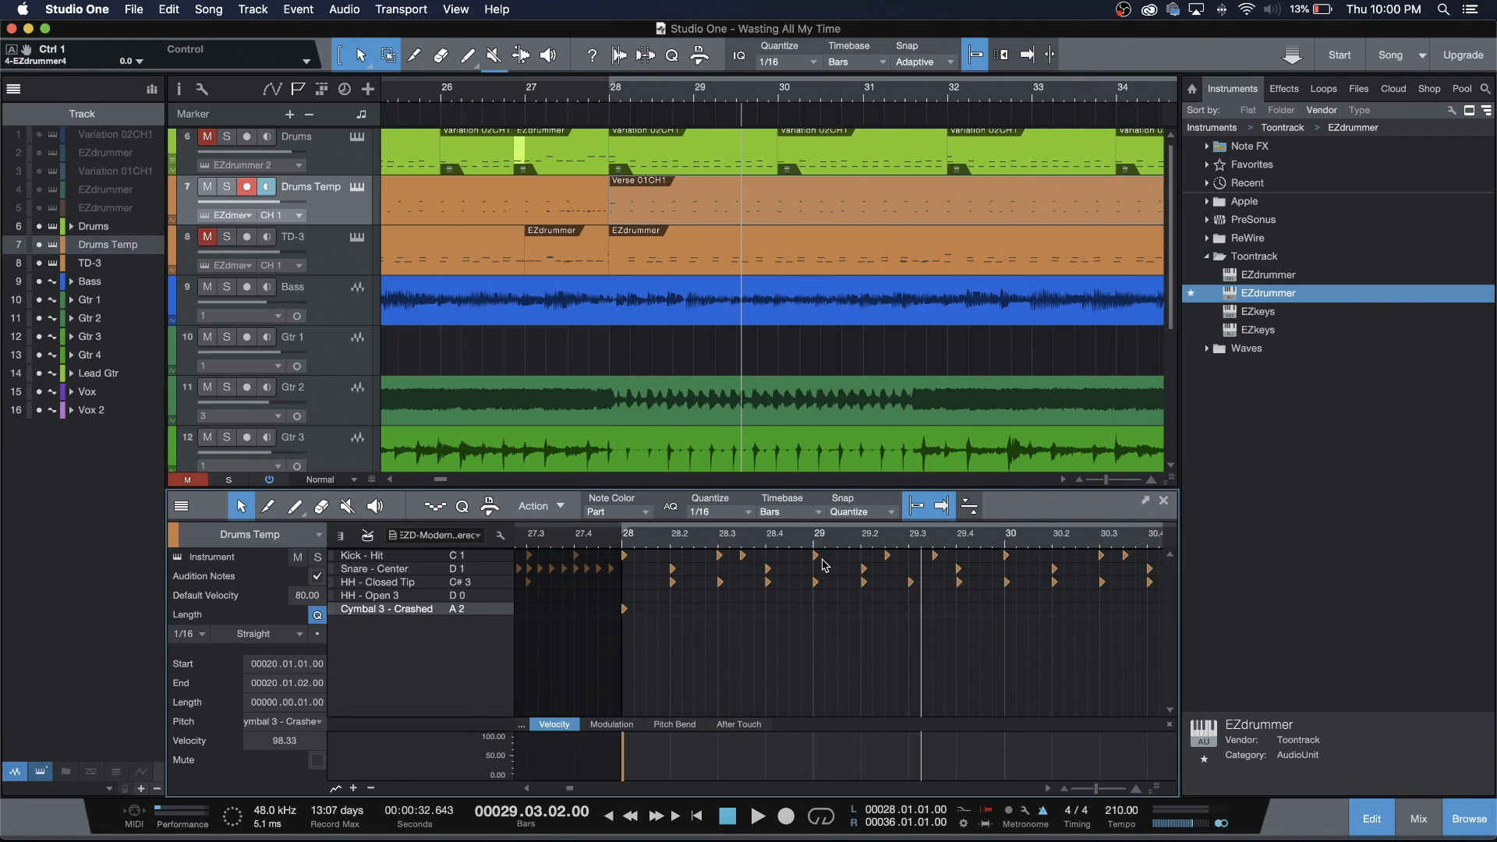
Move the kick hits just before beat 3 in bars 29, 31 and 33 onto 29.3.1, 31.3.1 and 33.3.1.
click(873, 541)
click(889, 556)
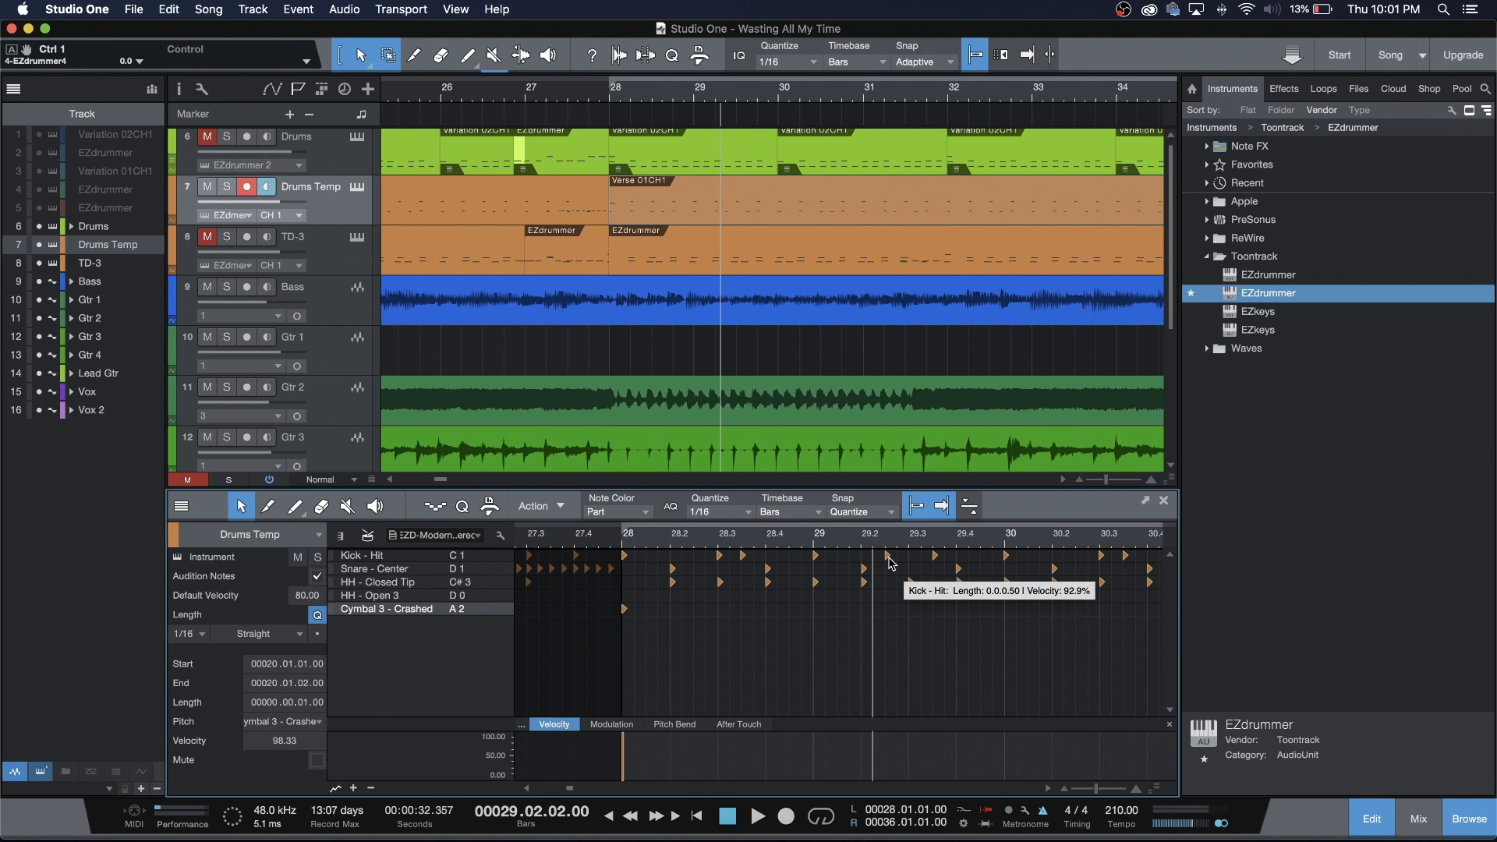
drag(909, 561, 910, 561)
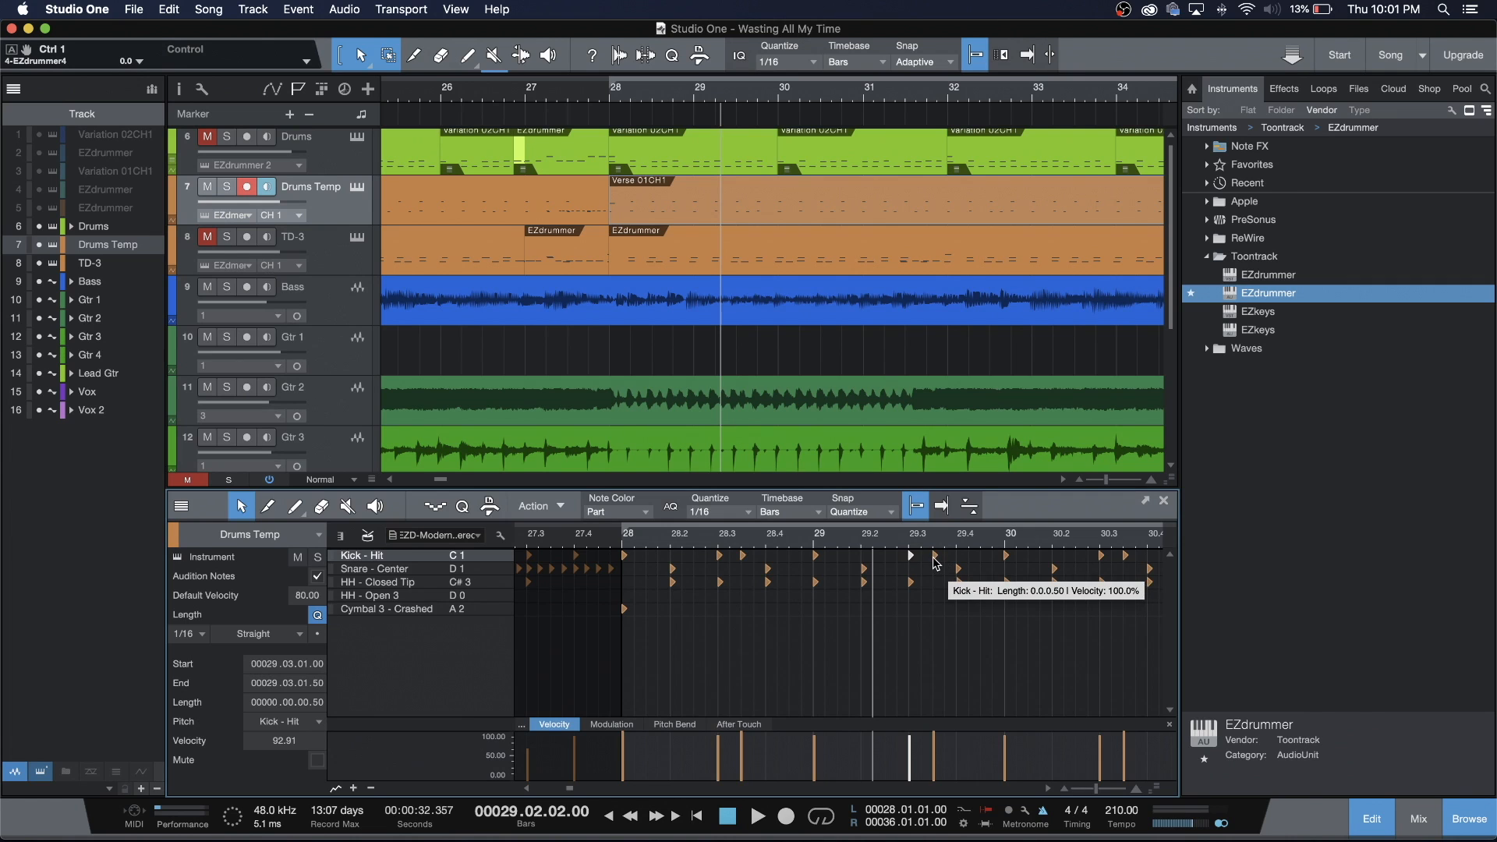
scroll(936, 562, right, 5)
scroll(974, 565, right, 2)
click(965, 555)
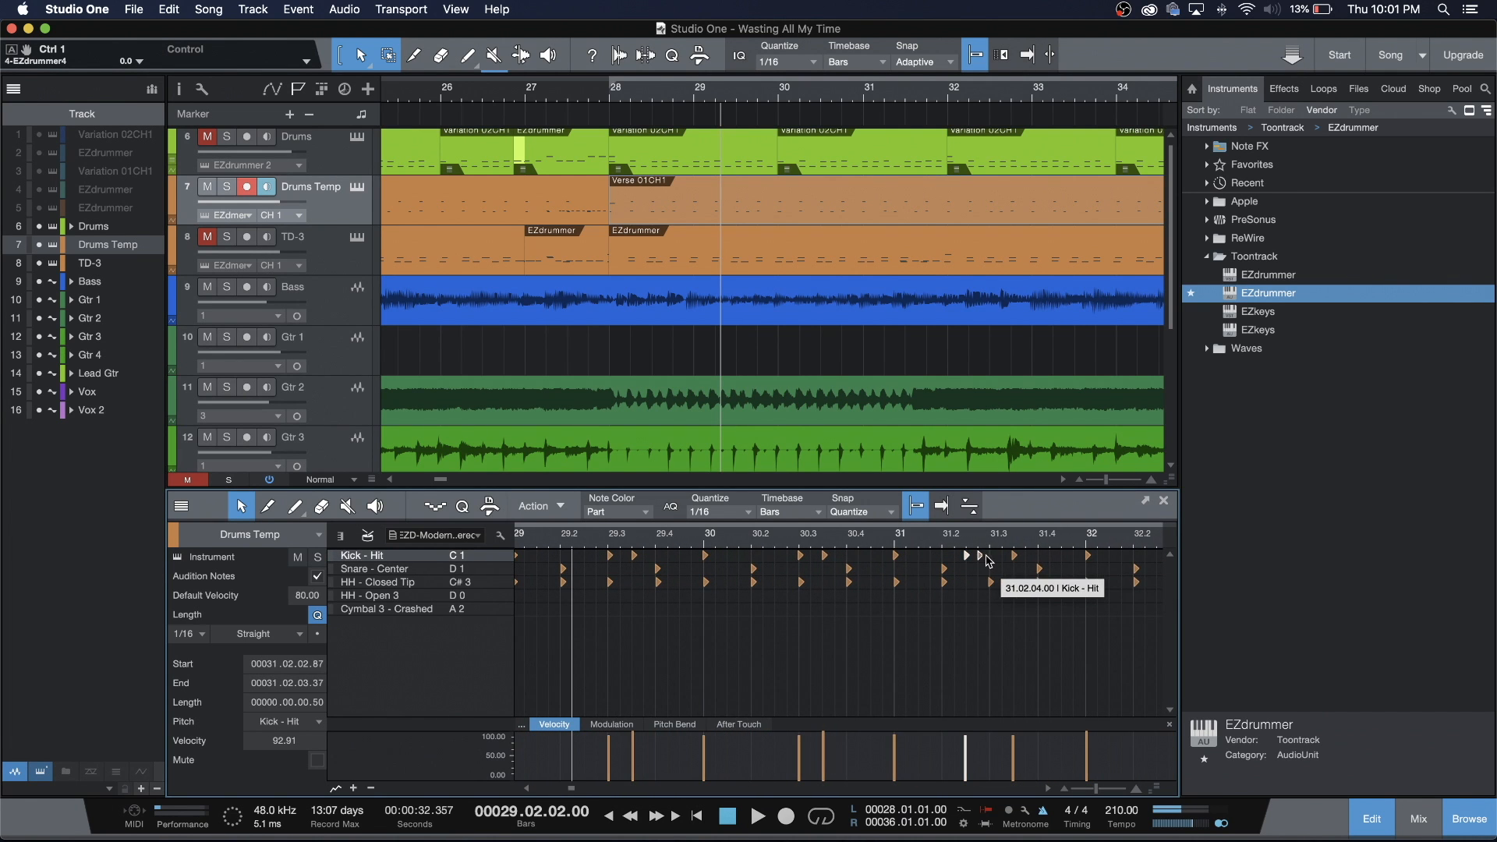
scroll(992, 560, right, 4)
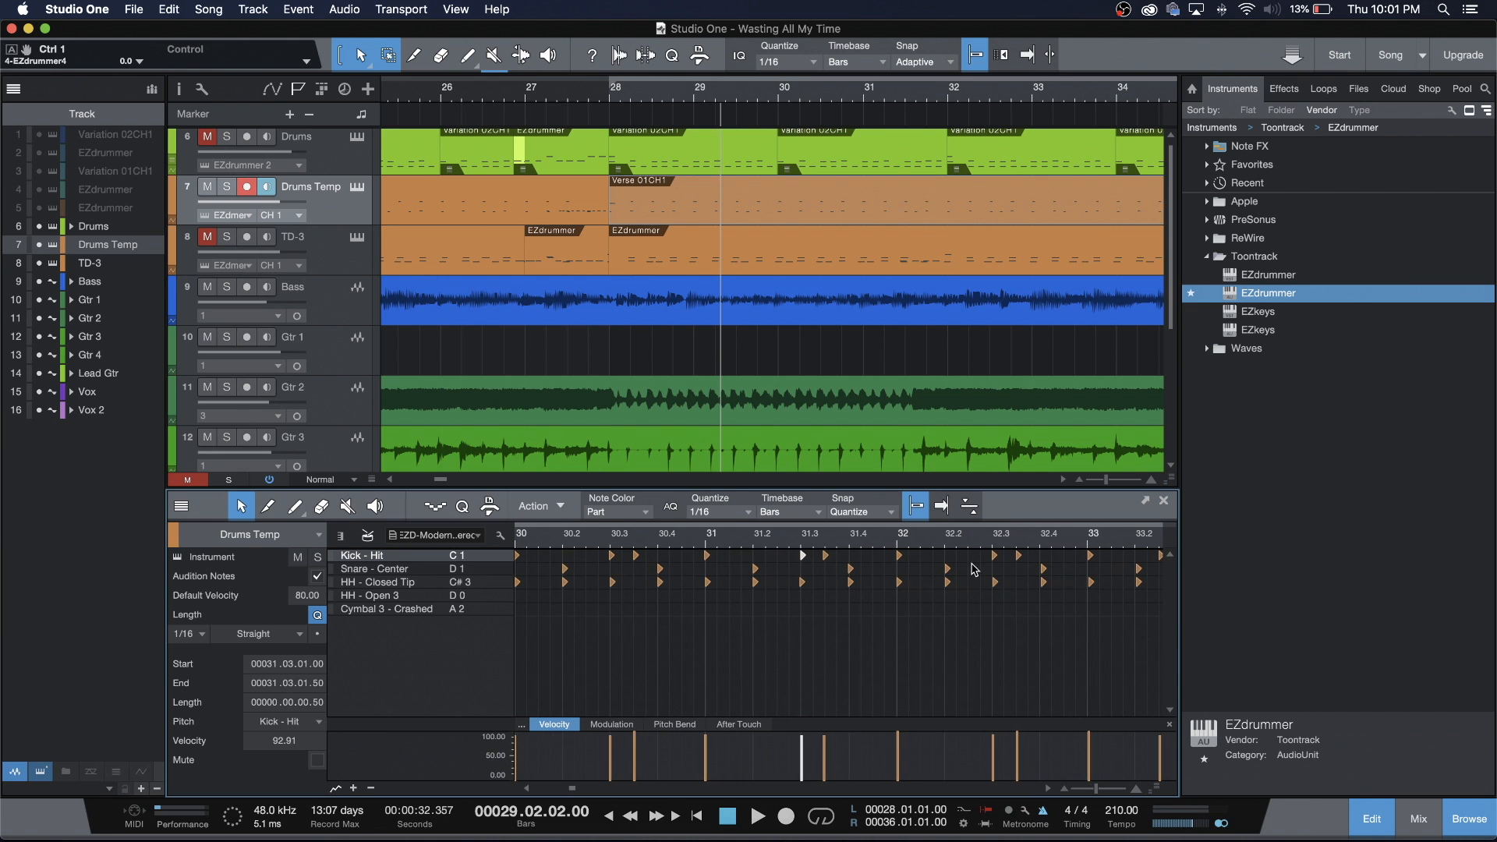
scroll(1001, 563, right, 3)
click(1024, 556)
drag(1024, 558, 1045, 560)
scroll(1047, 564, right, 5)
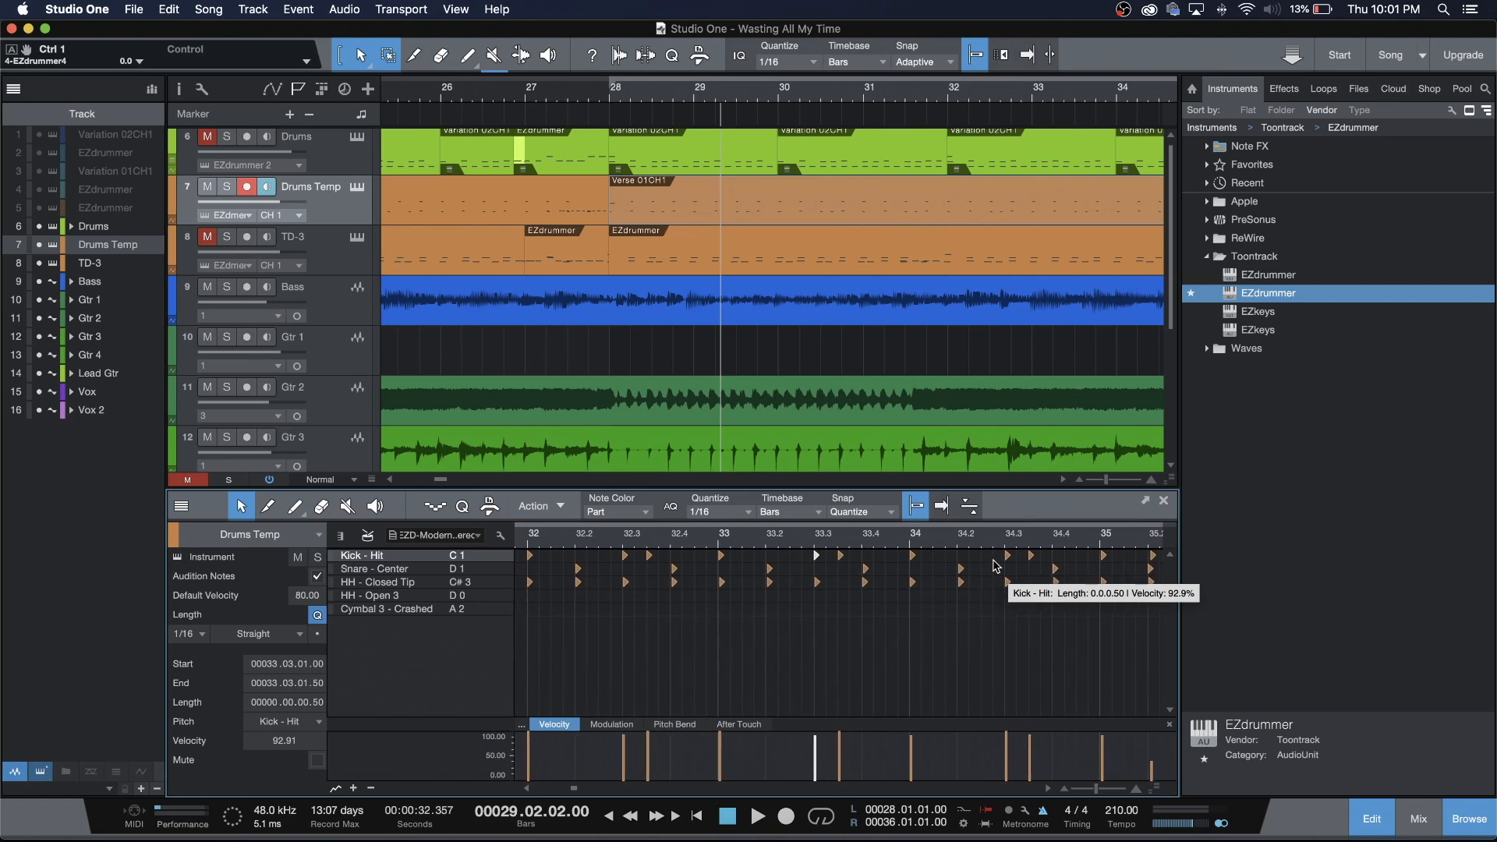
scroll(990, 566, right, 1)
Play back from 27.4.2 to check the moved kick hits.
scroll(932, 573, left, 3)
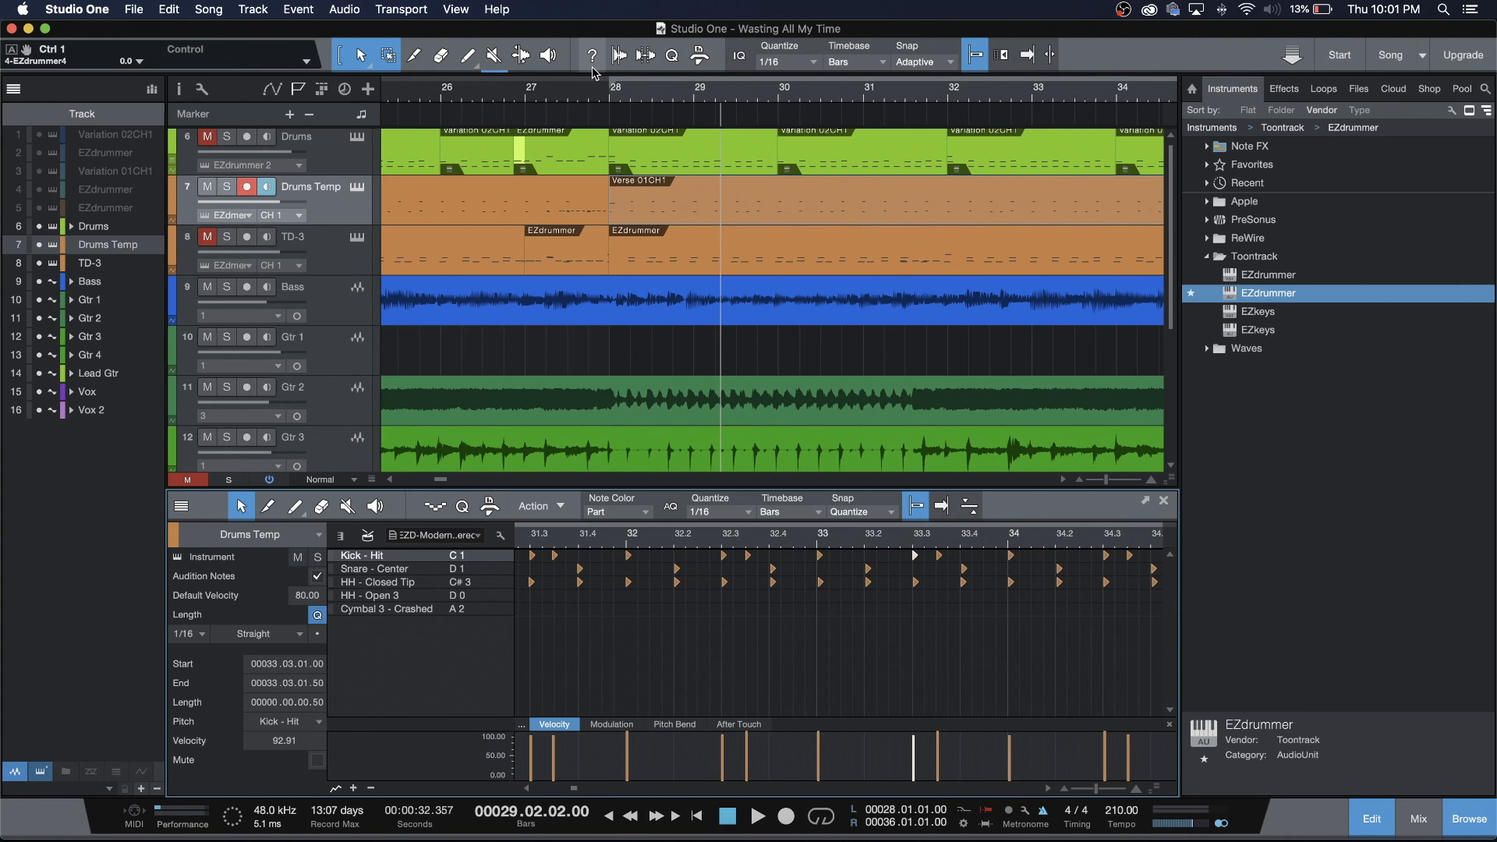
click(593, 95)
key(space)
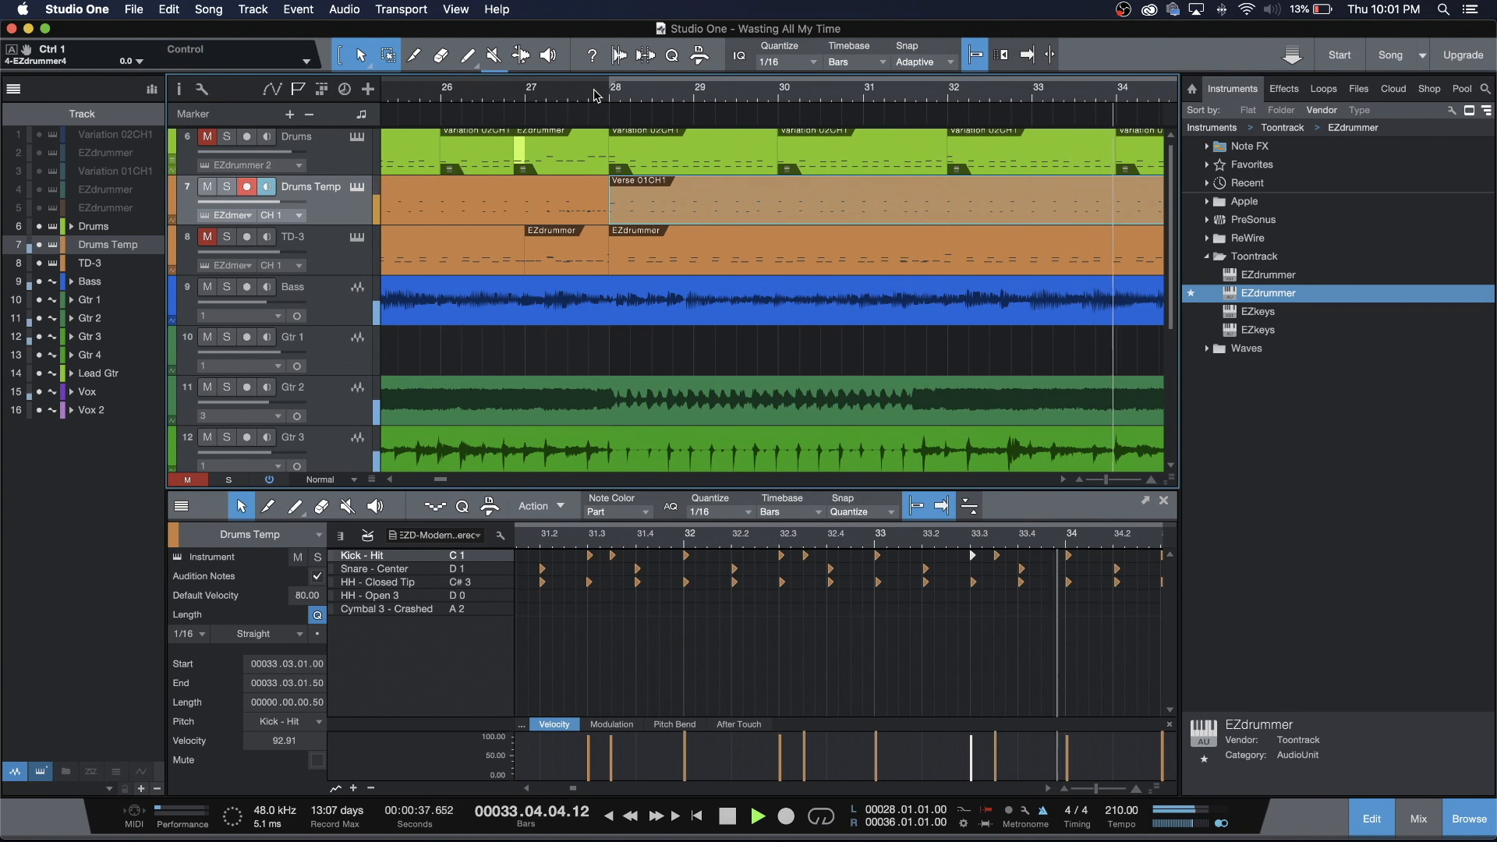
key(space)
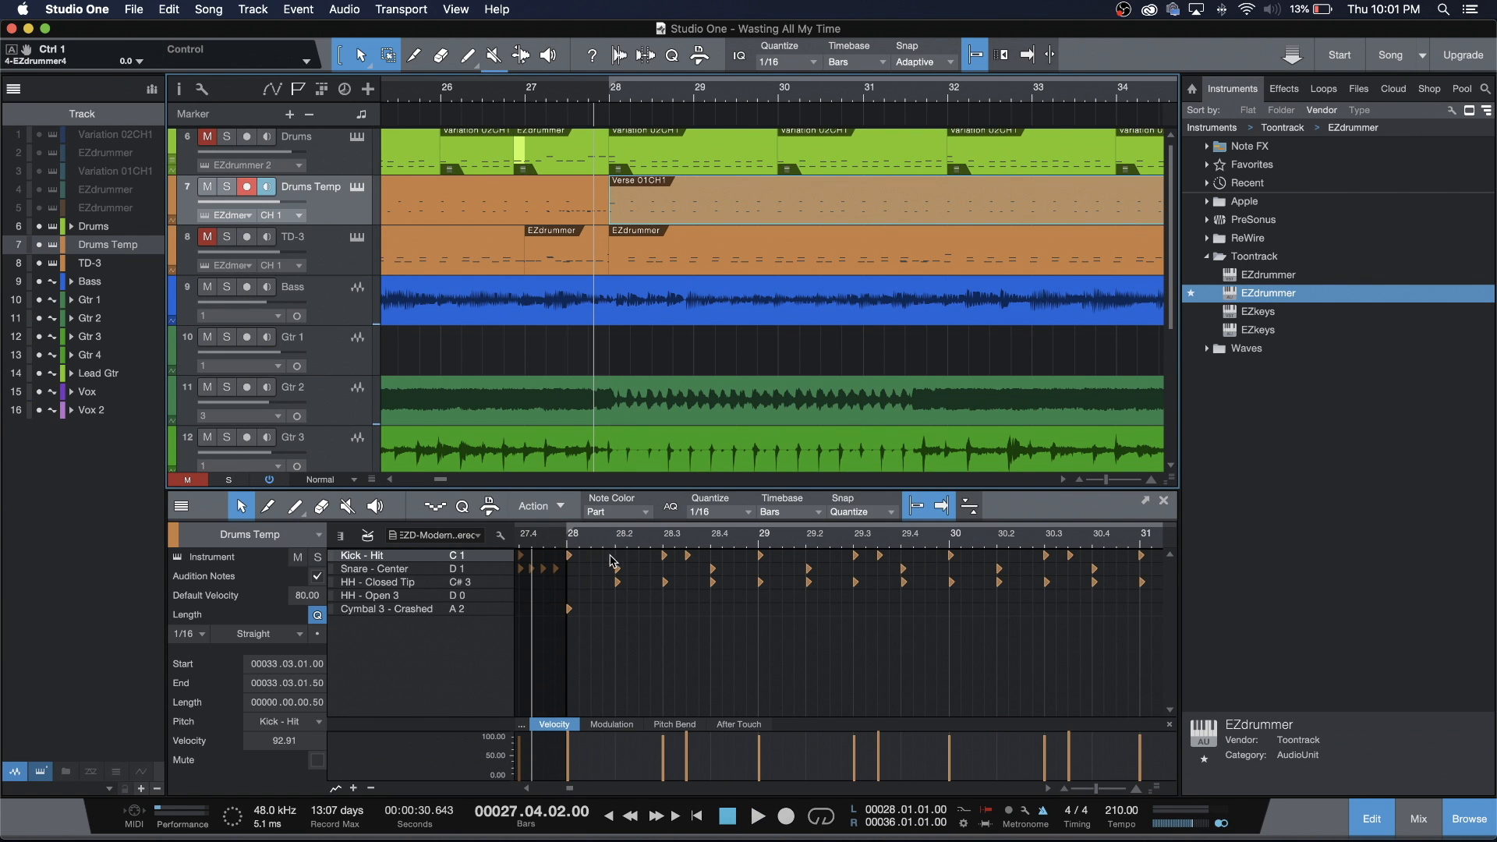
Add kick hits at 28.1.3, 29.1.3 and 30.1.3 and raise their velocities, using 93.33 in bar 28 and 91.67 in bar 30.
click(592, 555)
drag(588, 749, 591, 738)
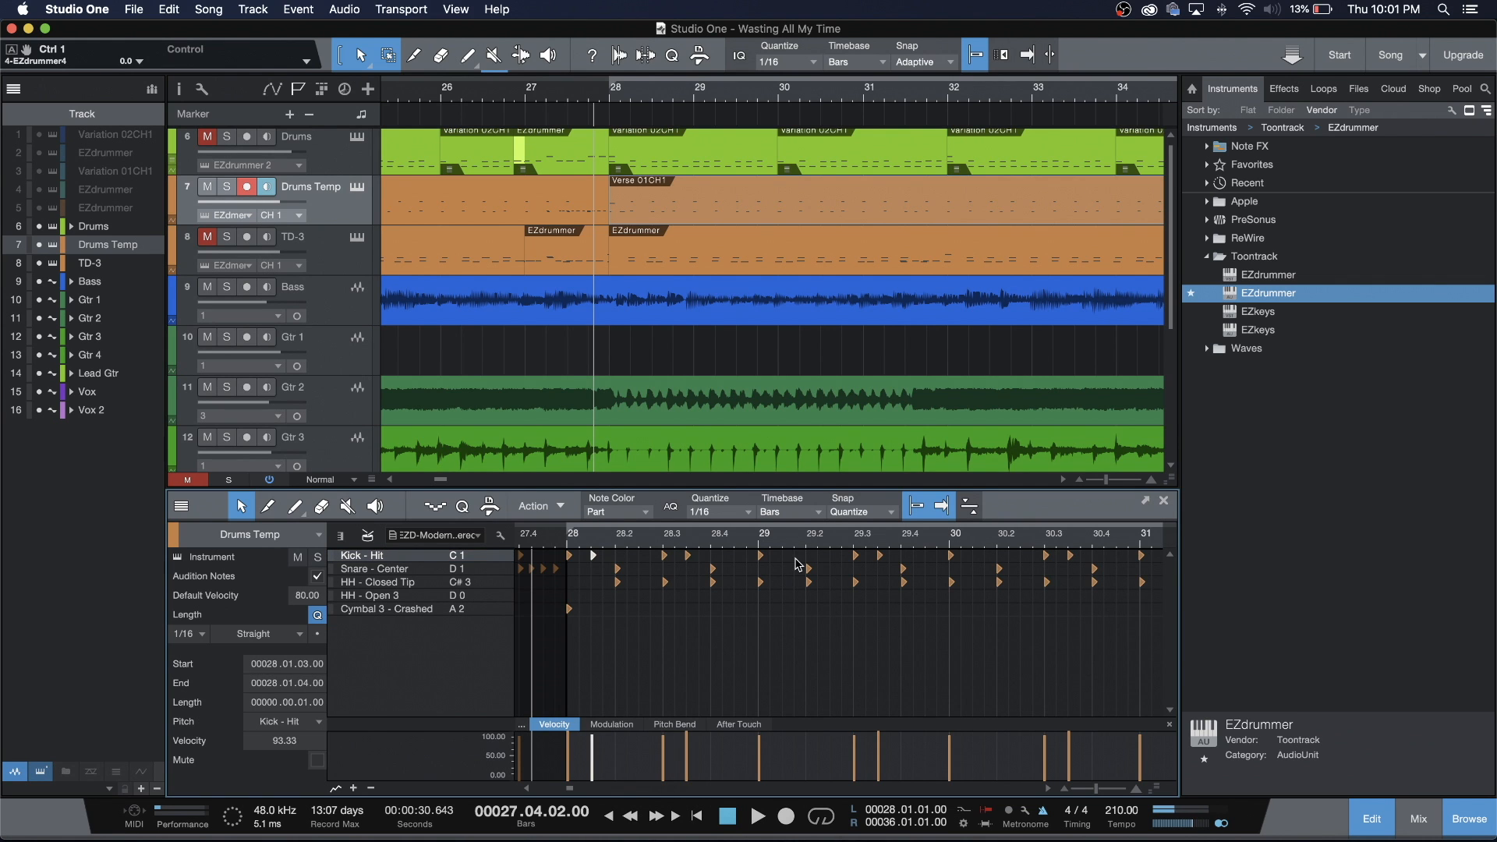
click(784, 557)
drag(784, 742, 784, 740)
click(974, 556)
drag(973, 747, 973, 736)
Add kick hits at 31.1.3 and 32.1.3 and raise their velocities, with 100.00 for the bar 32 hit.
scroll(935, 555, right, 5)
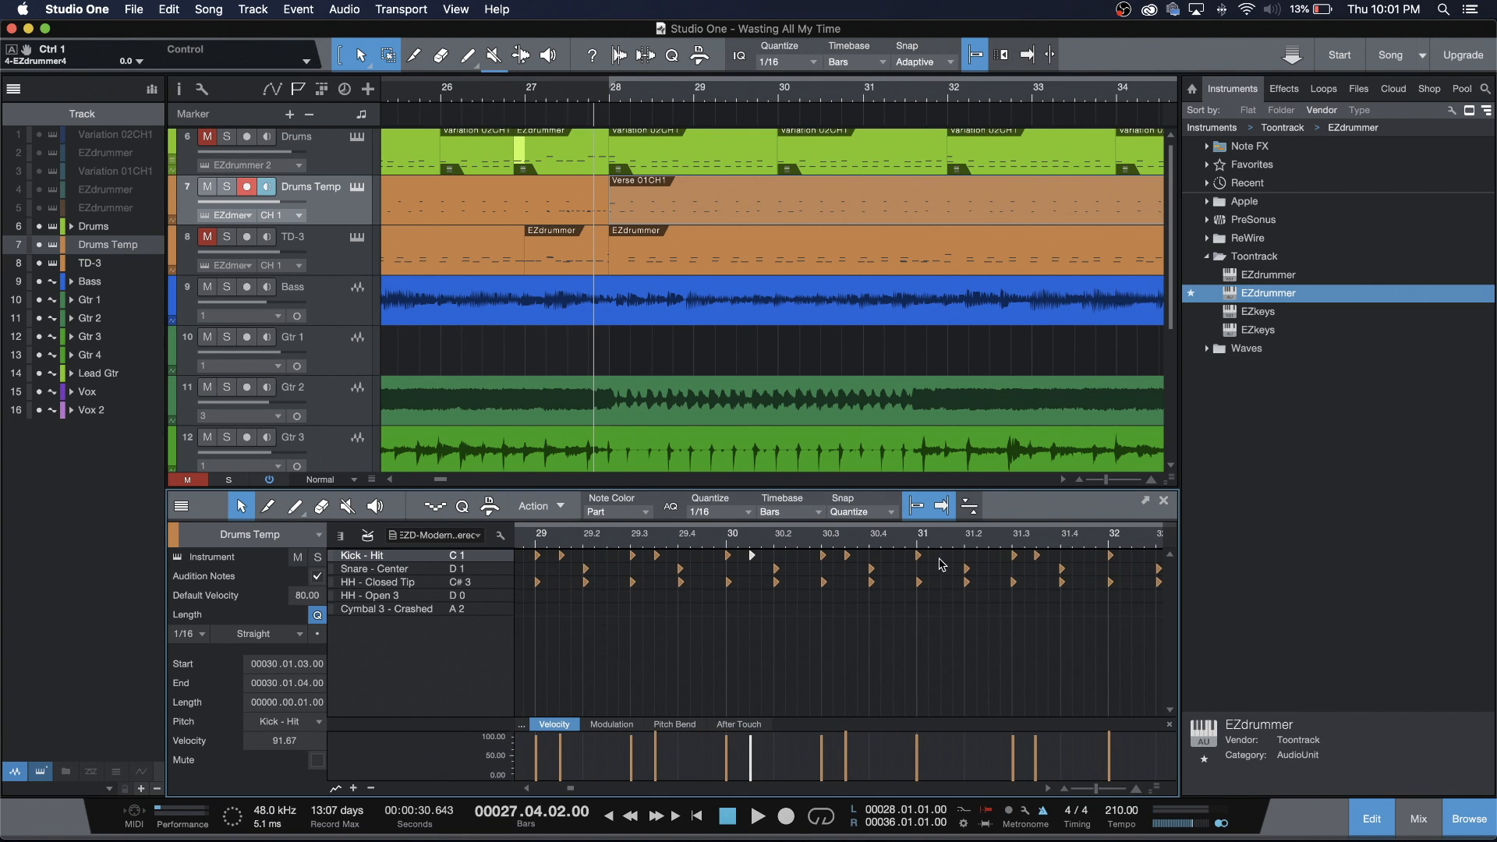
click(942, 556)
drag(946, 763, 946, 747)
scroll(913, 590, right, 3)
scroll(907, 584, right, 1)
click(891, 556)
drag(890, 760, 890, 741)
Add kick hits at 33.1.3 and 34.1.3 with velocities of 98.33 and 96.67.
scroll(1107, 572, right, 5)
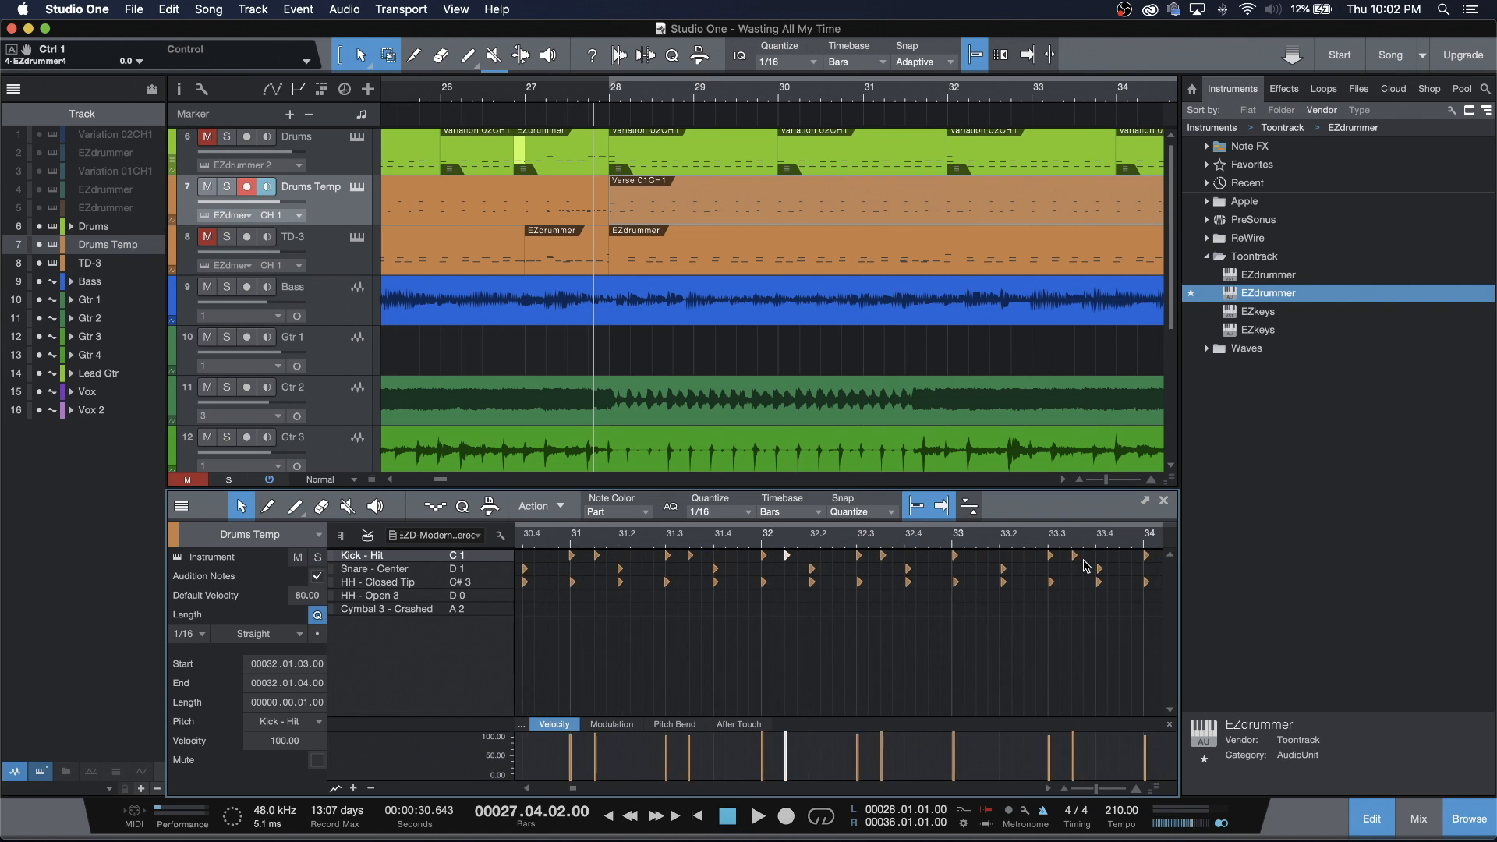
click(908, 556)
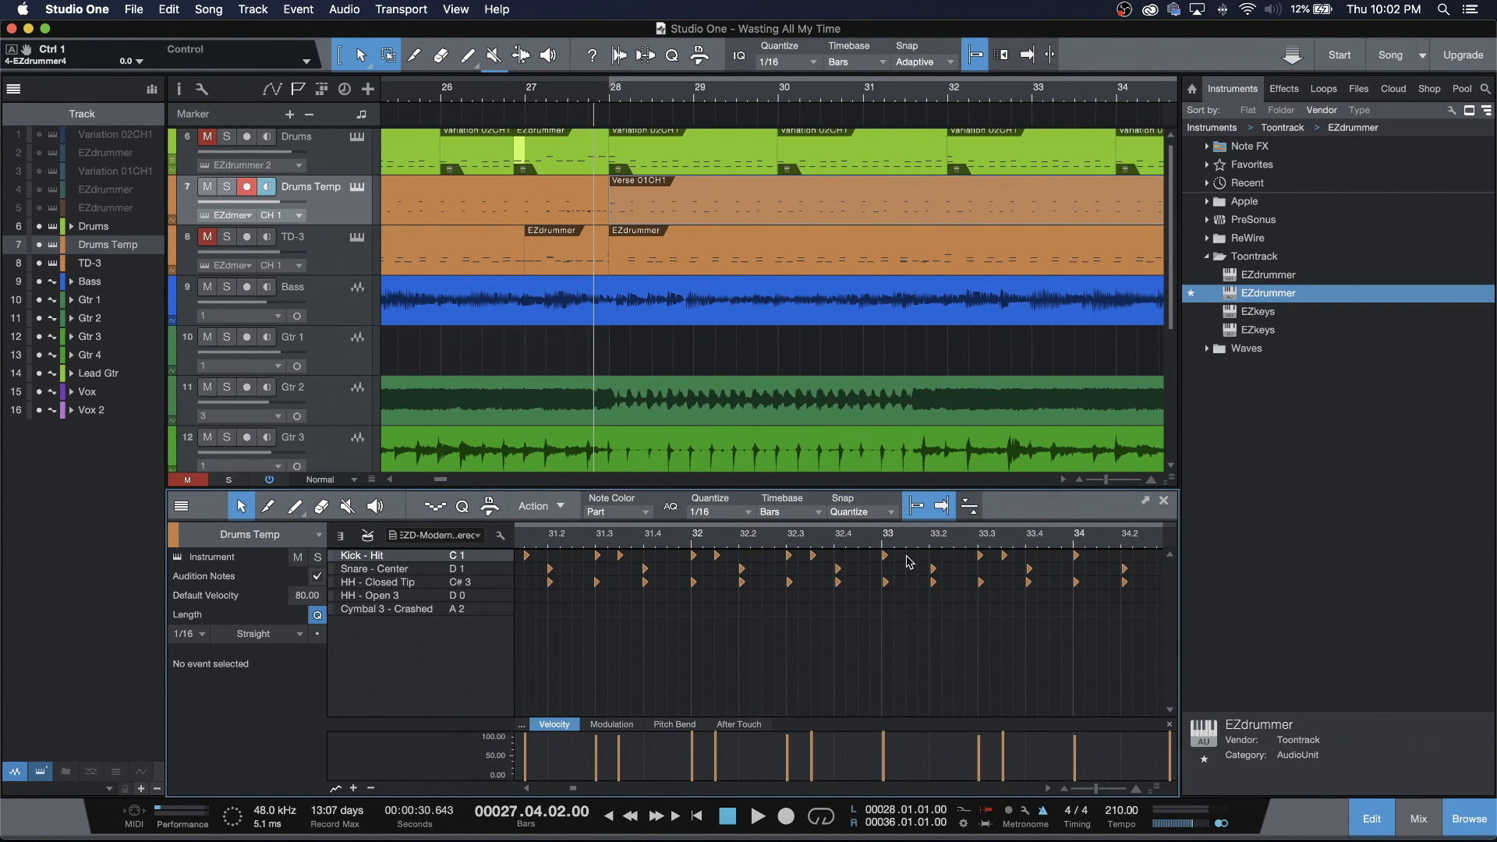
drag(907, 753, 907, 738)
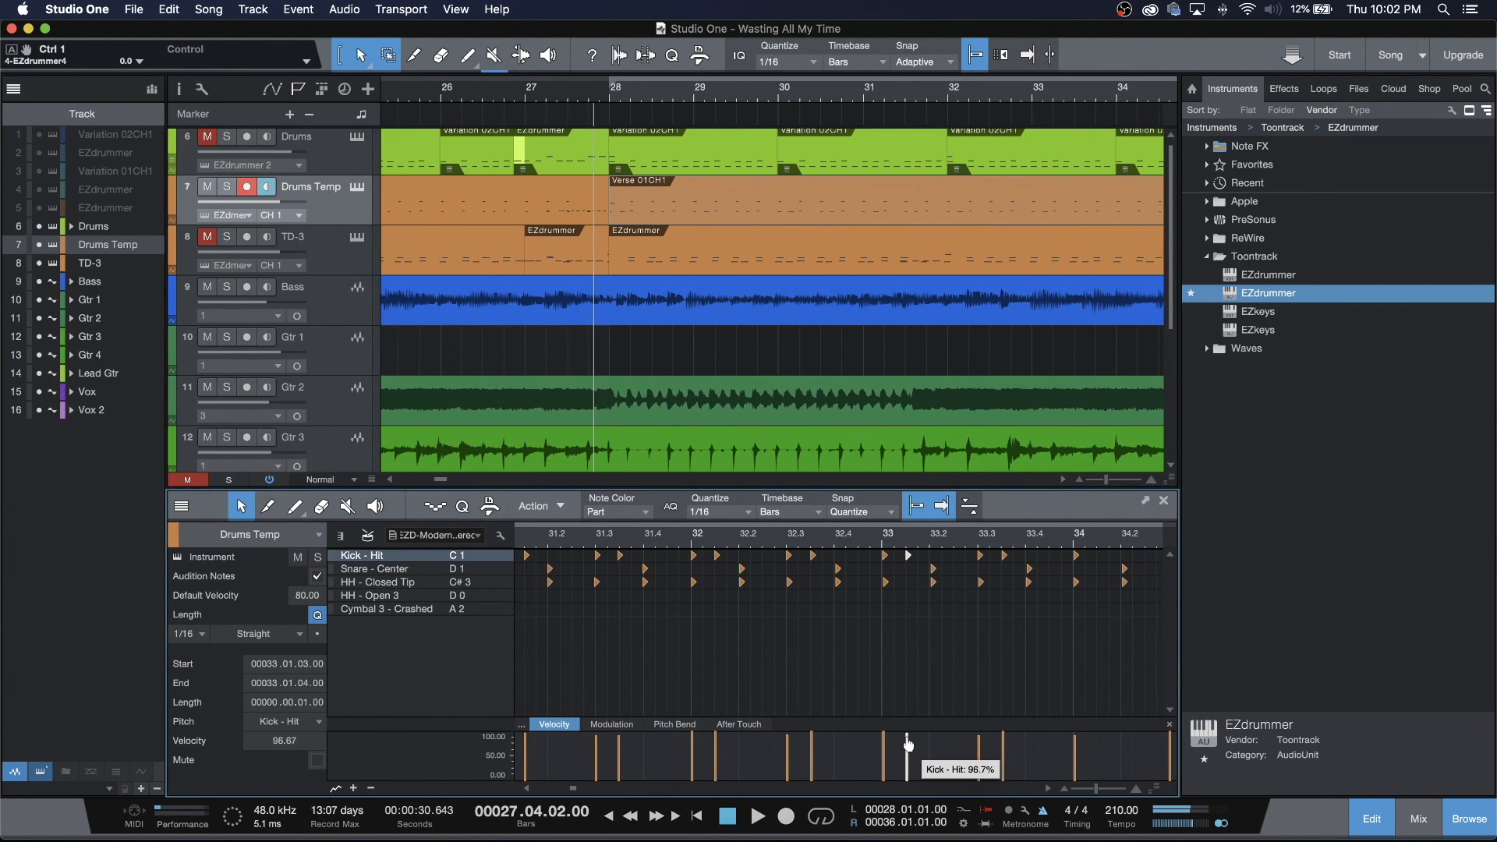
scroll(920, 678, right, 7)
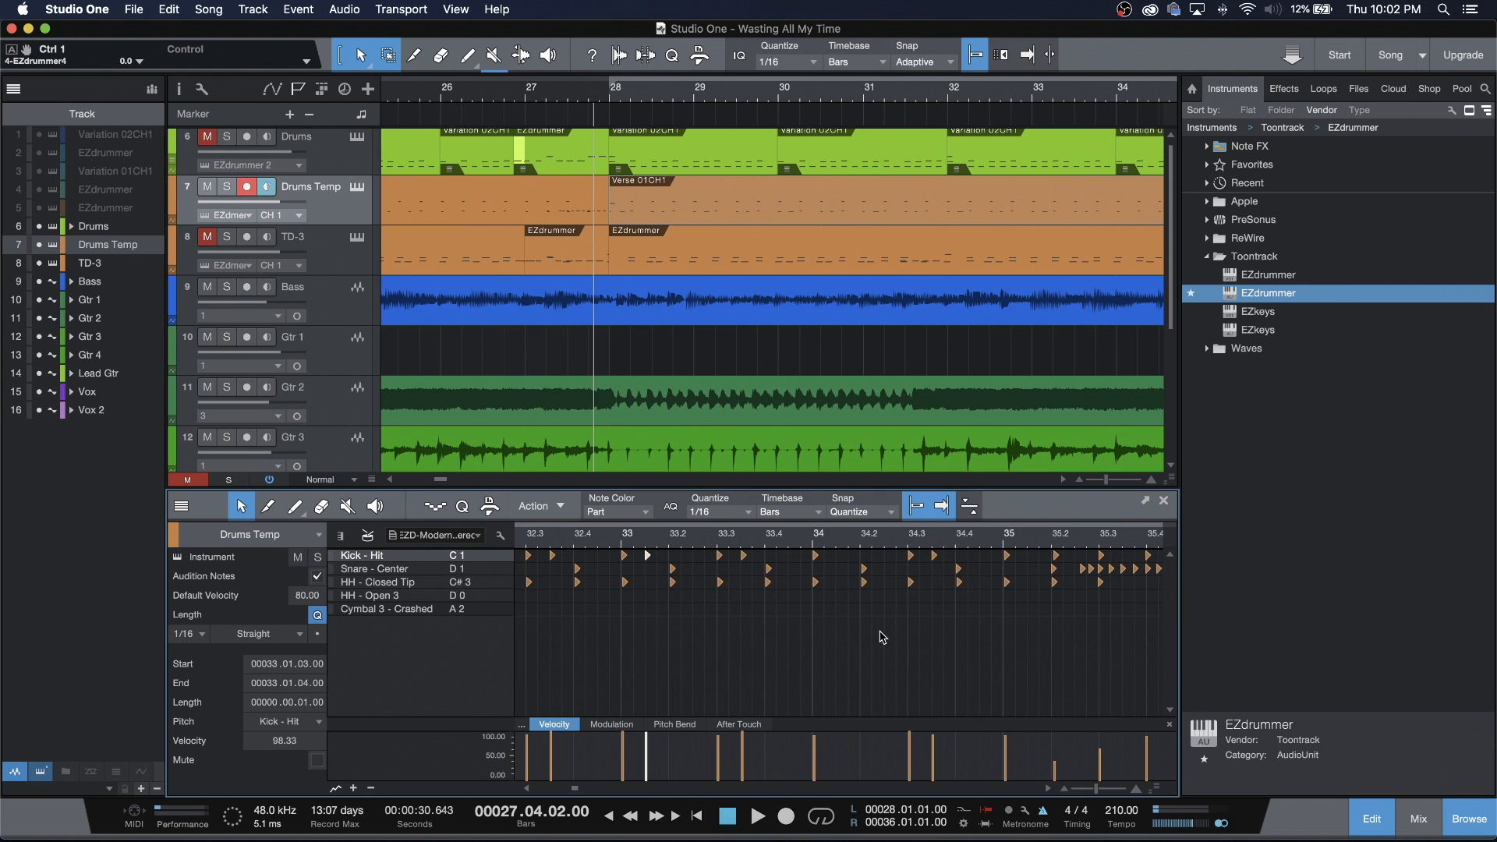
click(838, 555)
drag(836, 750, 837, 735)
Play back from 27.4.1 to hear the added kick hits.
scroll(966, 599, left, 11)
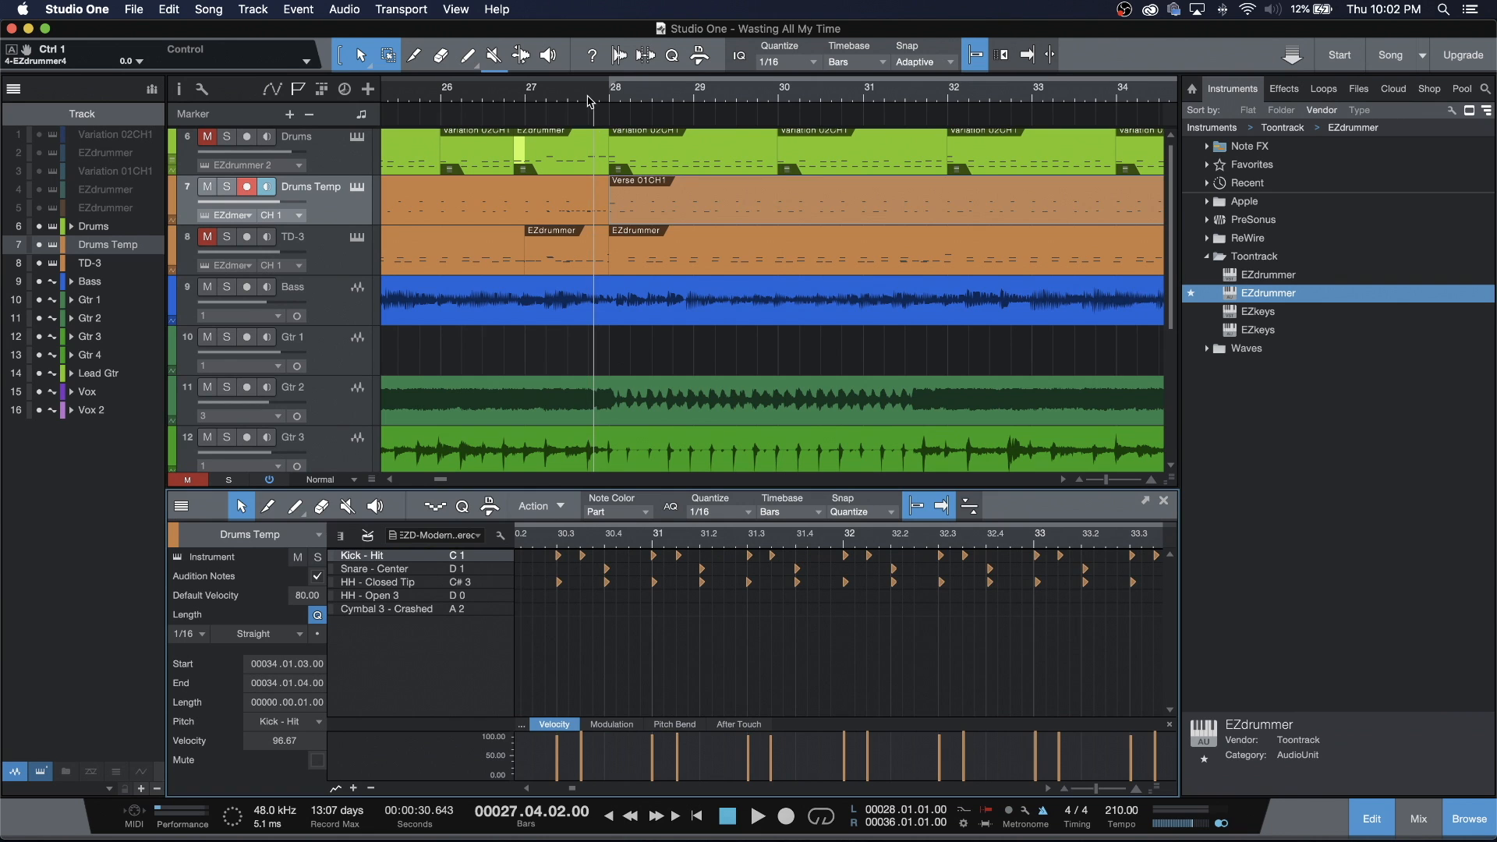
key(space)
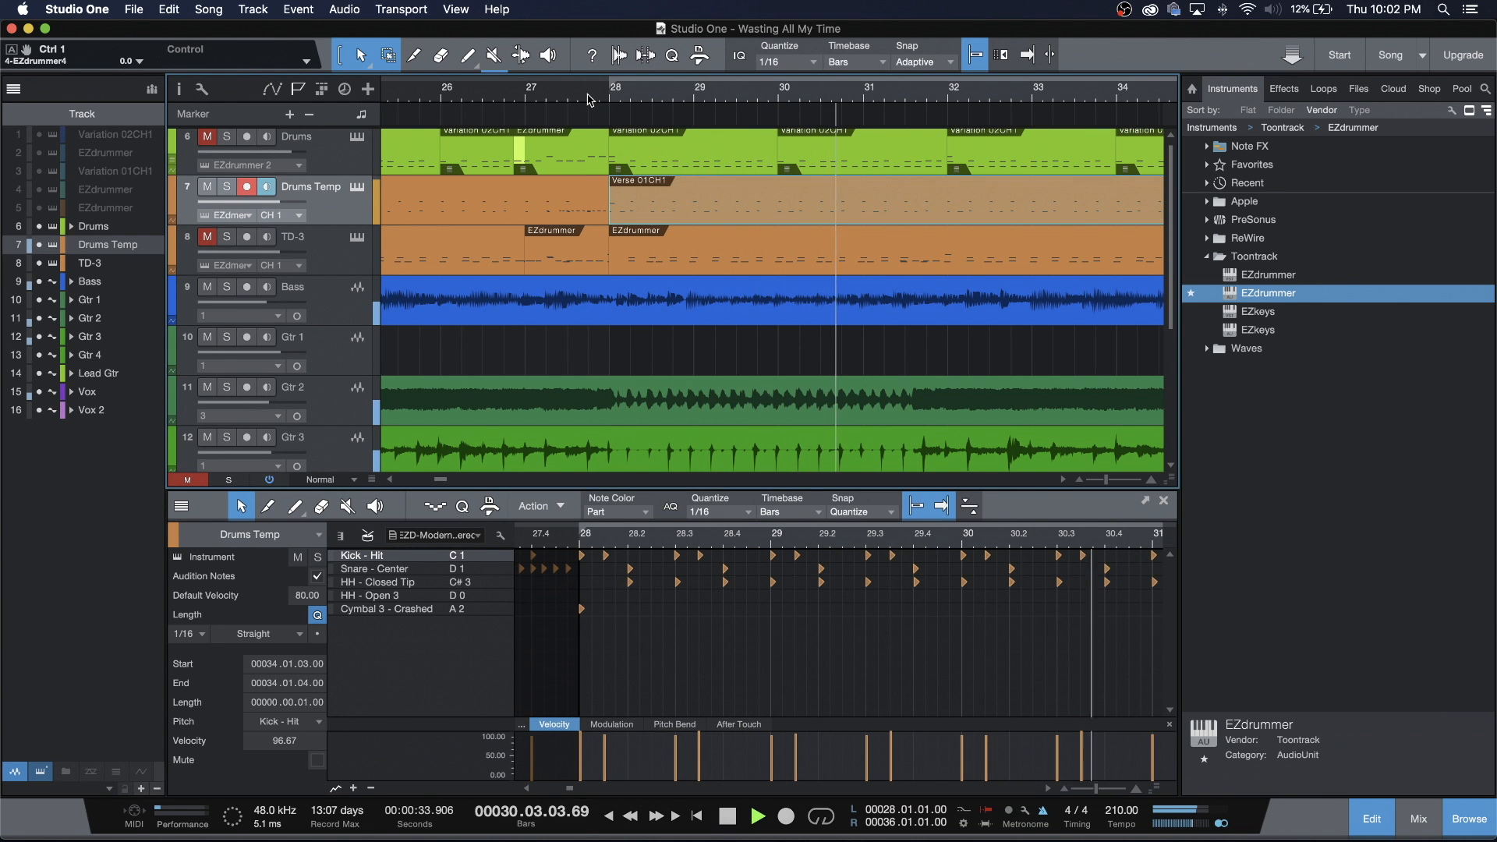
key(space)
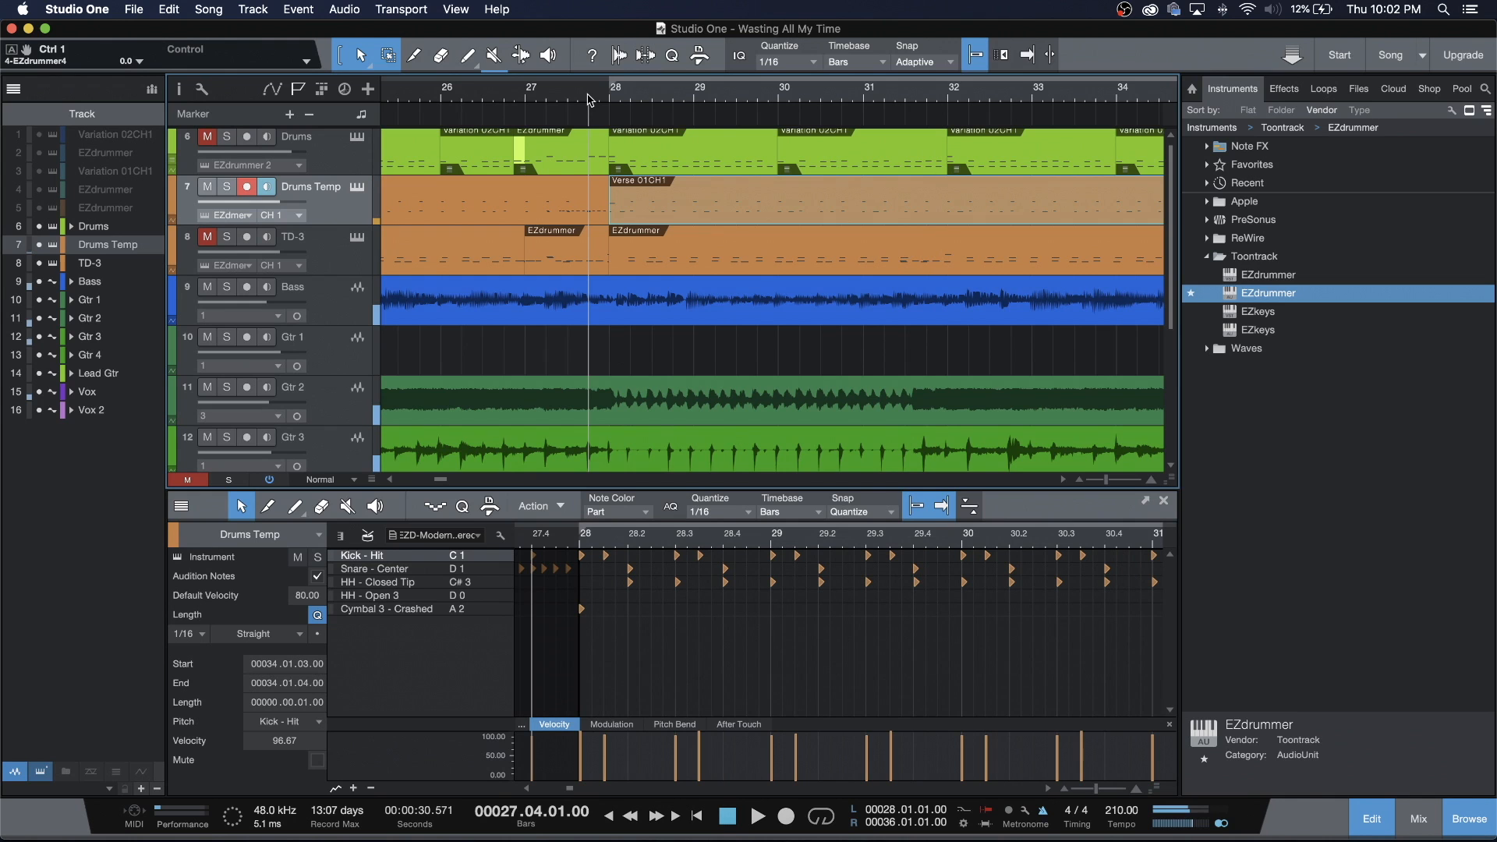
Play back the transition into Pre Chorus 1 from 35.4.2.
scroll(715, 226, left, 1)
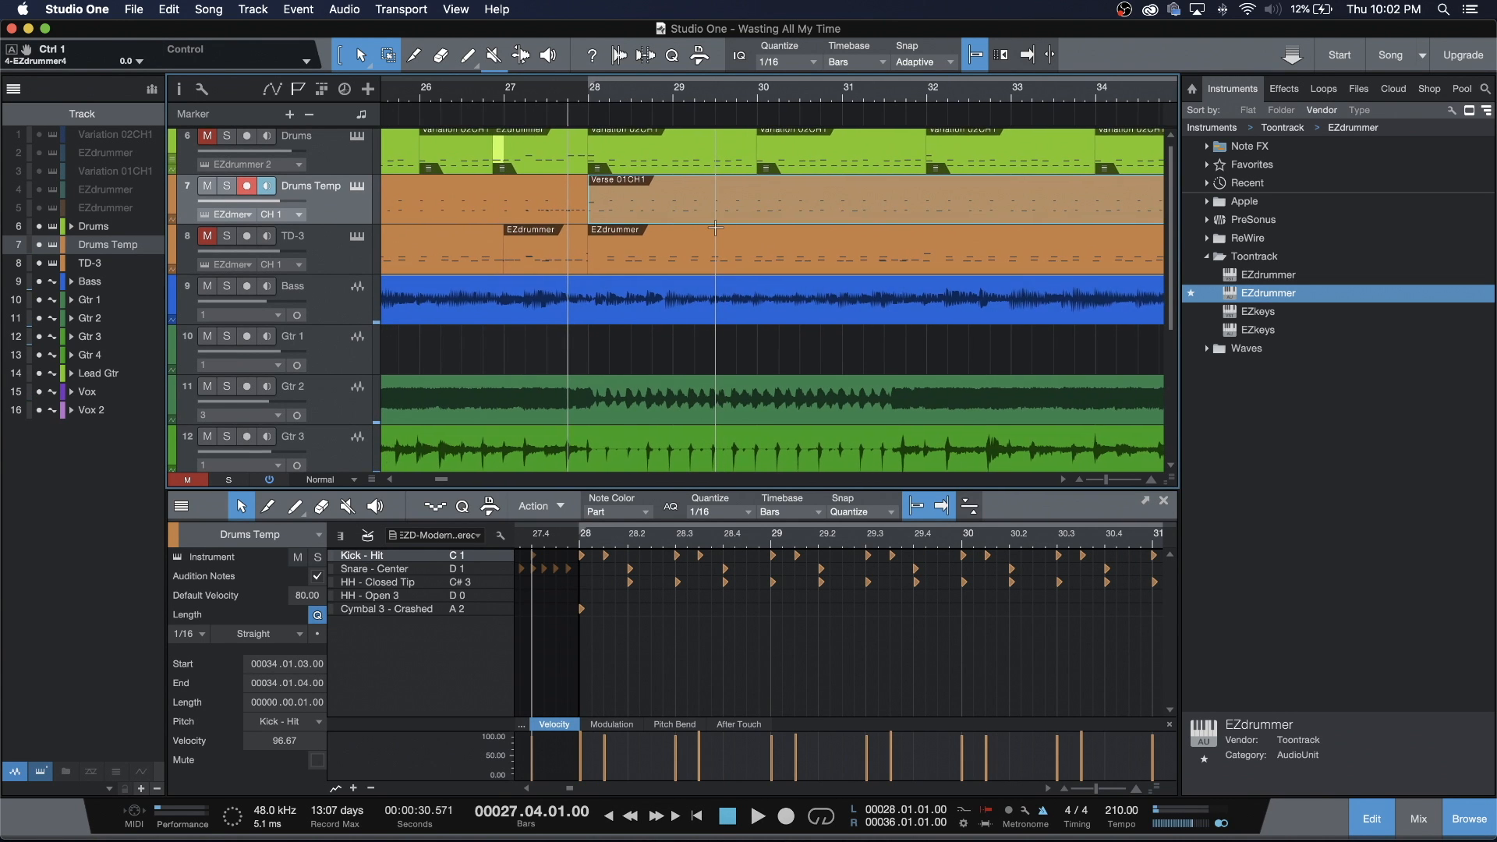
scroll(715, 227, left, 2)
scroll(715, 227, right, 10)
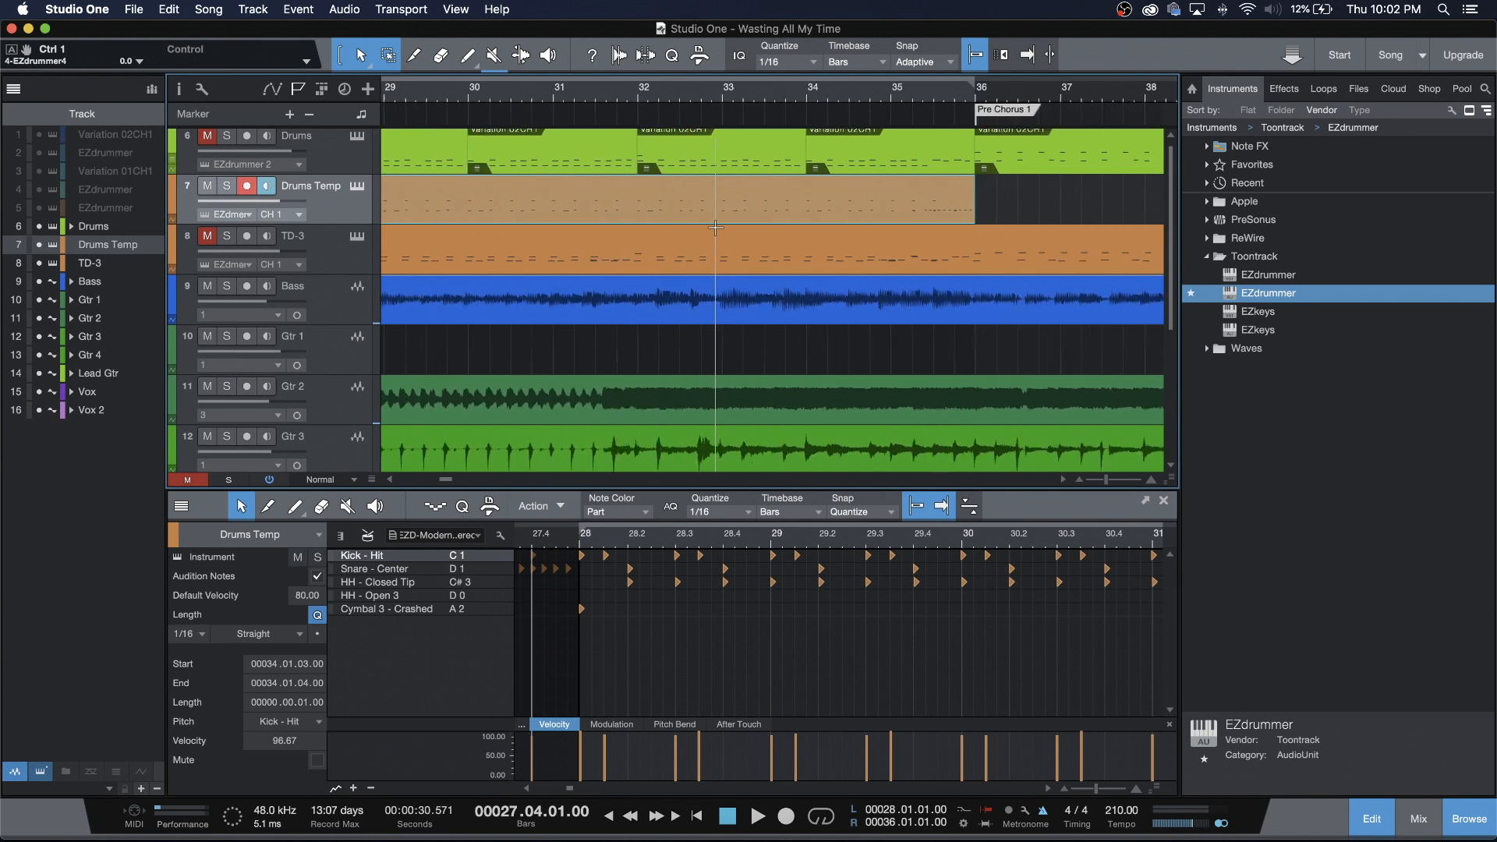
click(672, 94)
key(space)
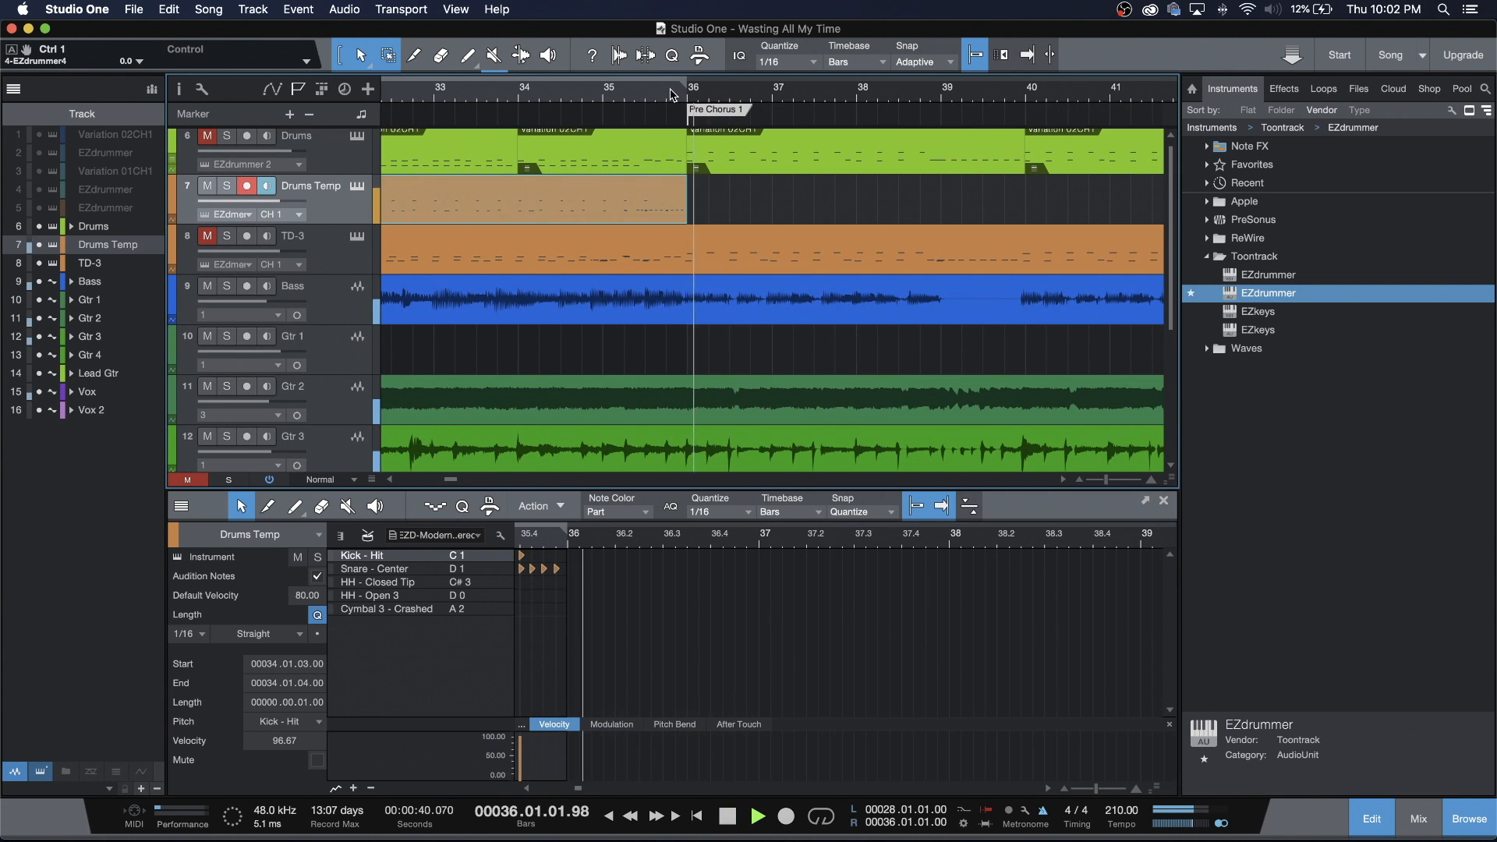
key(space)
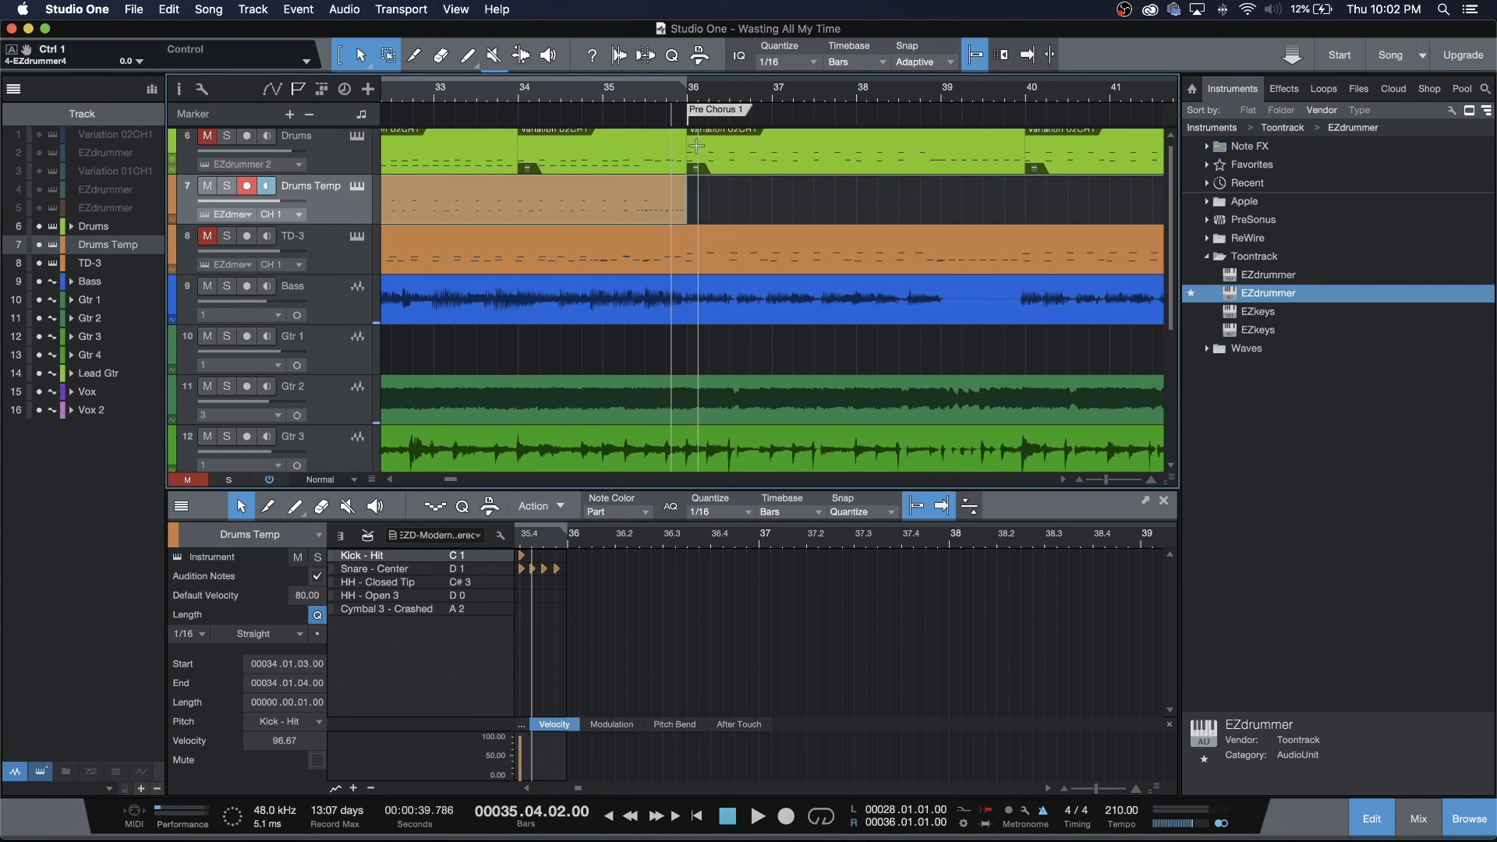
Mute the Drums Temp track, unmute TD-3 and play back Pre Chorus 1 from 35.4.2.
click(207, 186)
click(207, 235)
key(space)
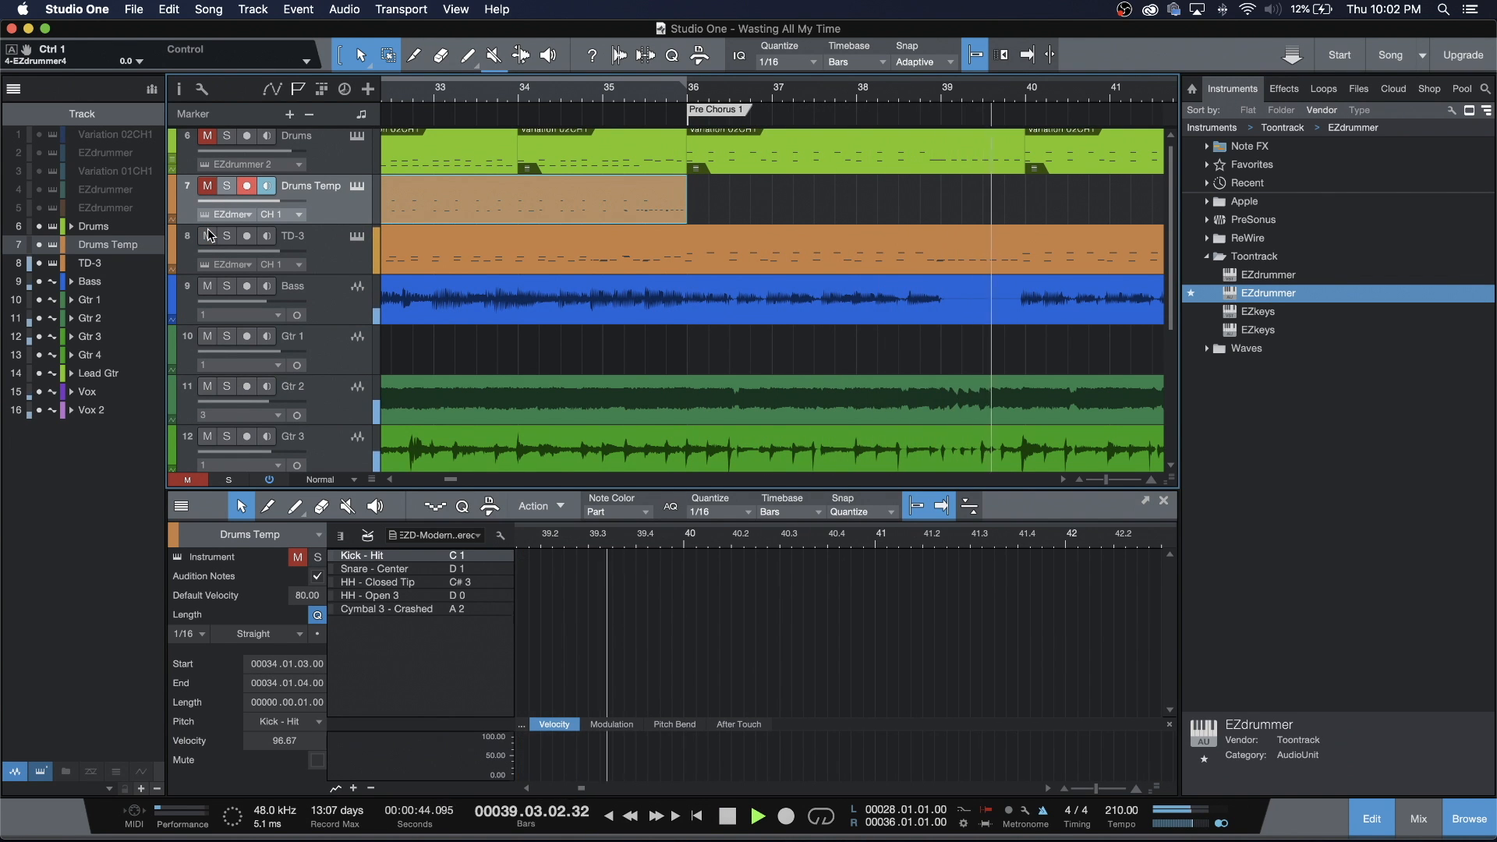
key(space)
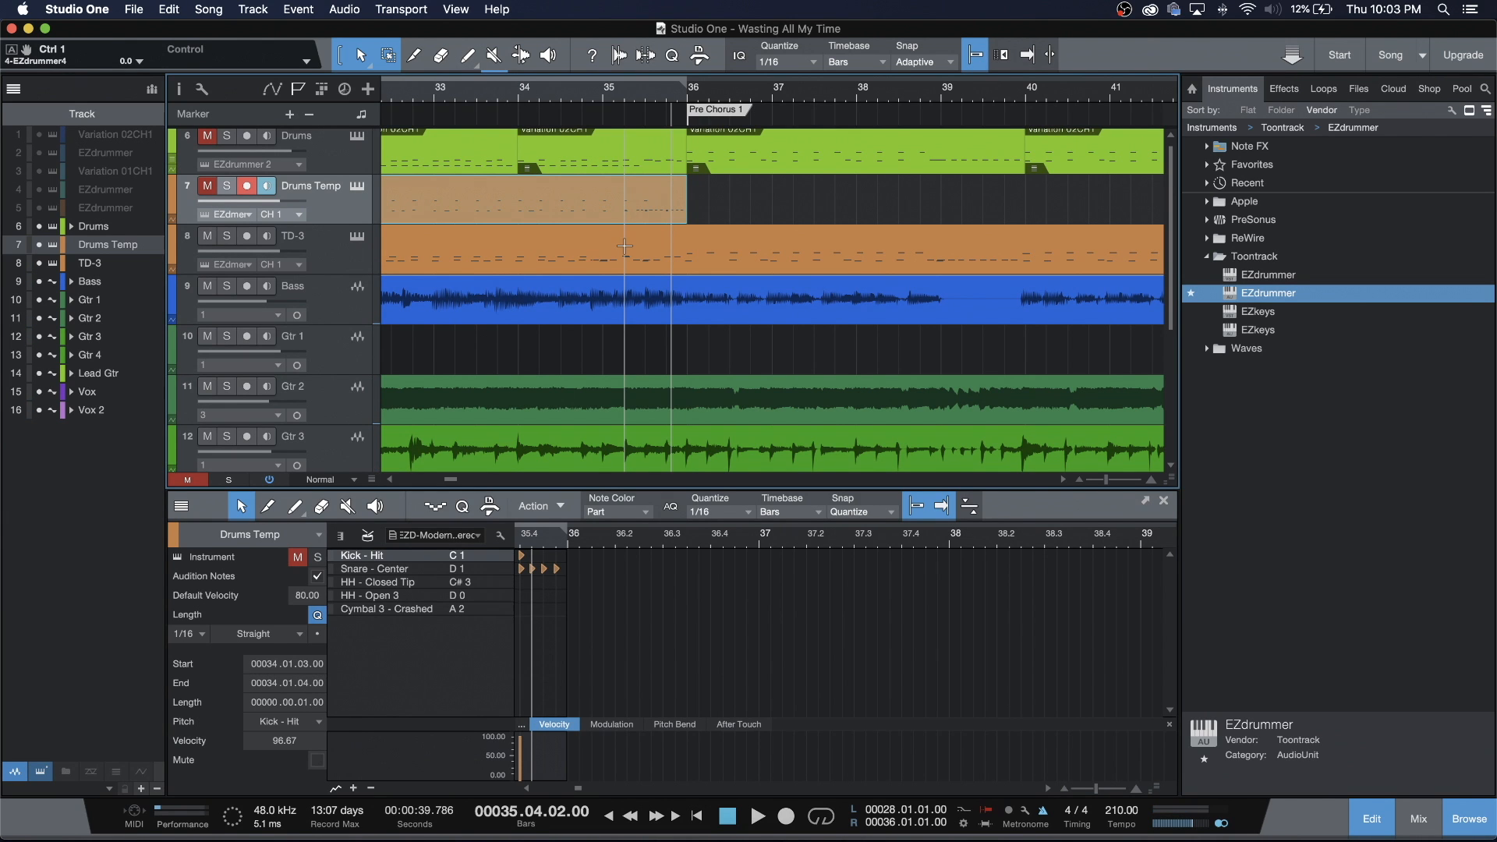
Open the Pre Chorus 1 part on the Drums track and inspect the snare hit at 38.4.4 and its velocity.
click(813, 168)
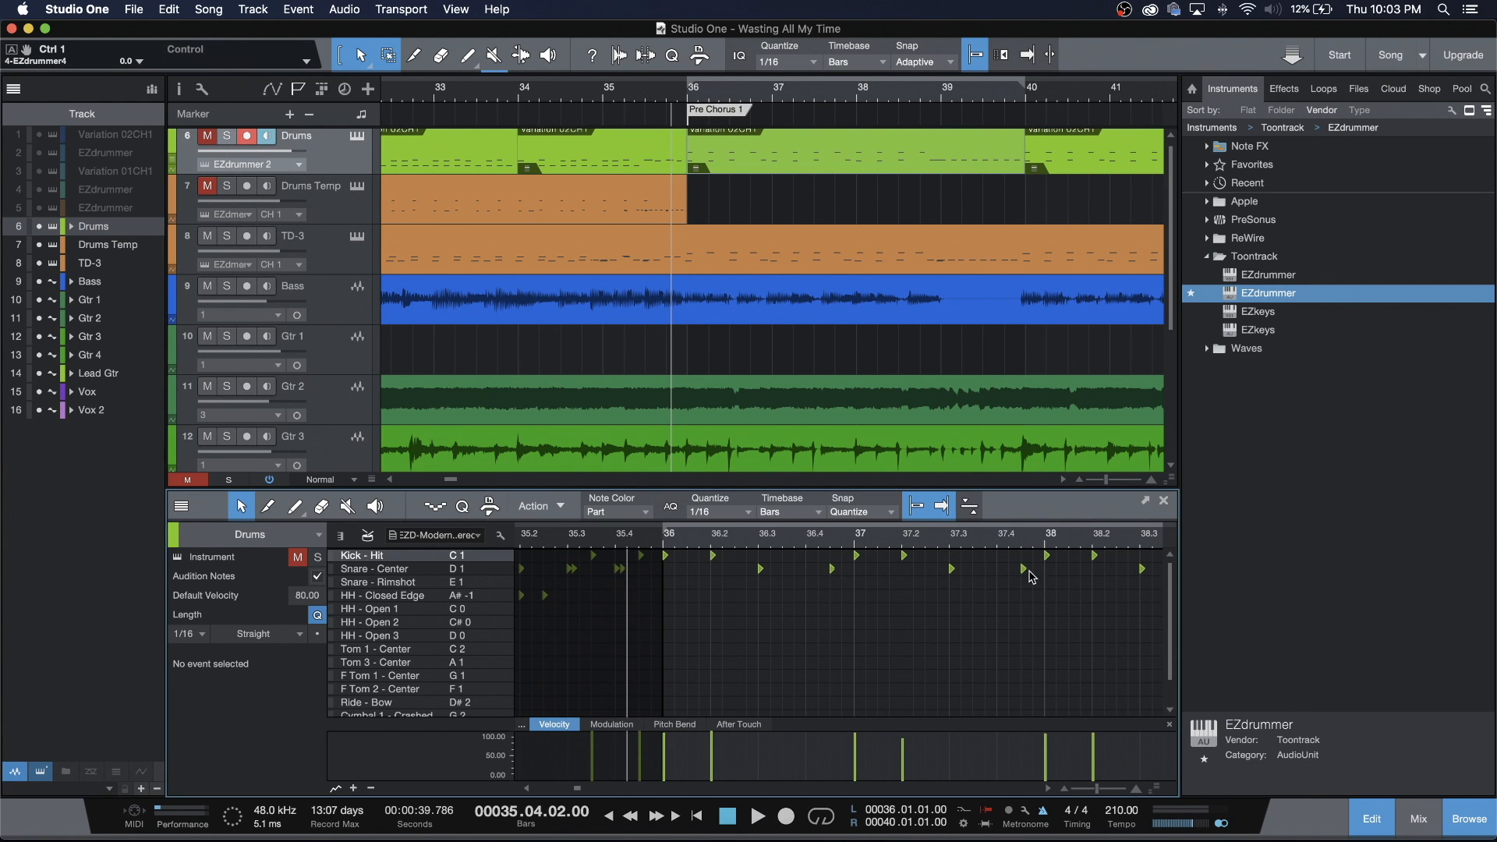
scroll(1052, 563, right, 5)
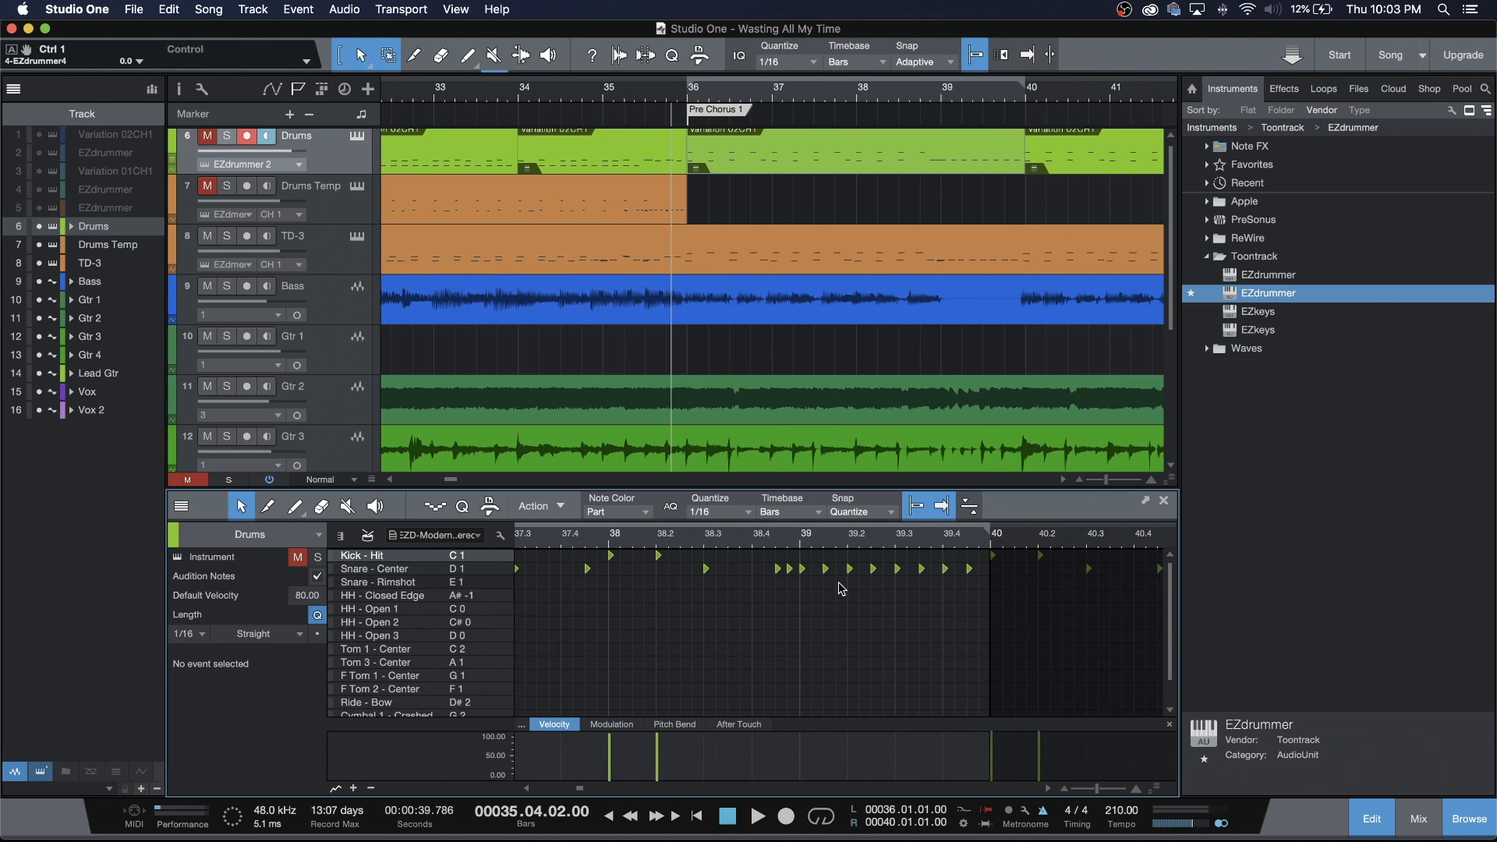
click(784, 573)
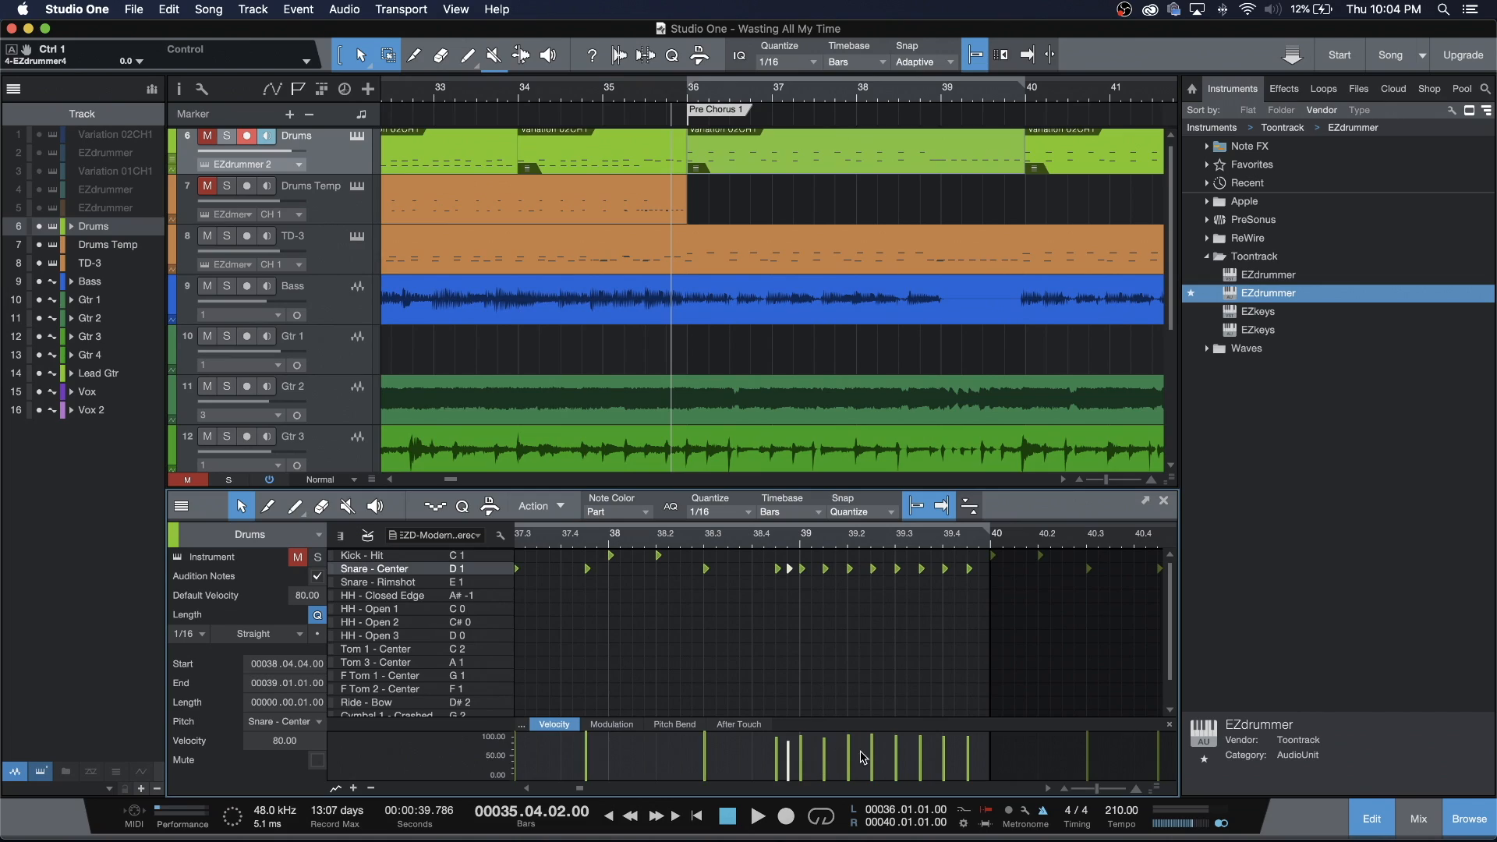
mouse_move(788, 753)
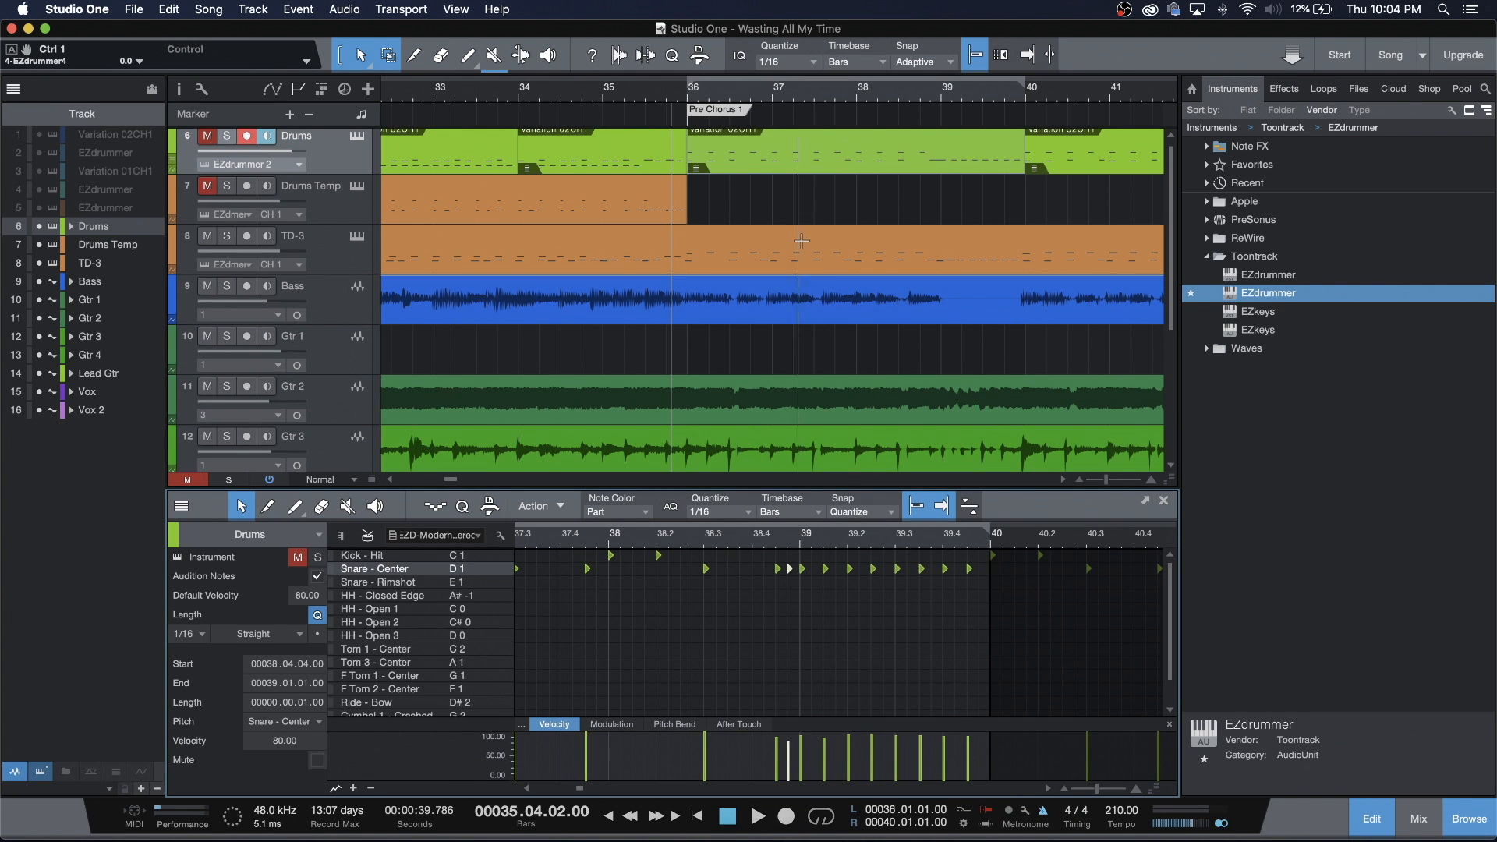
Open the Chorus 1 part on the Drums track, starting at bar 45, in the note editor.
scroll(772, 220, right, 5)
scroll(771, 218, right, 4)
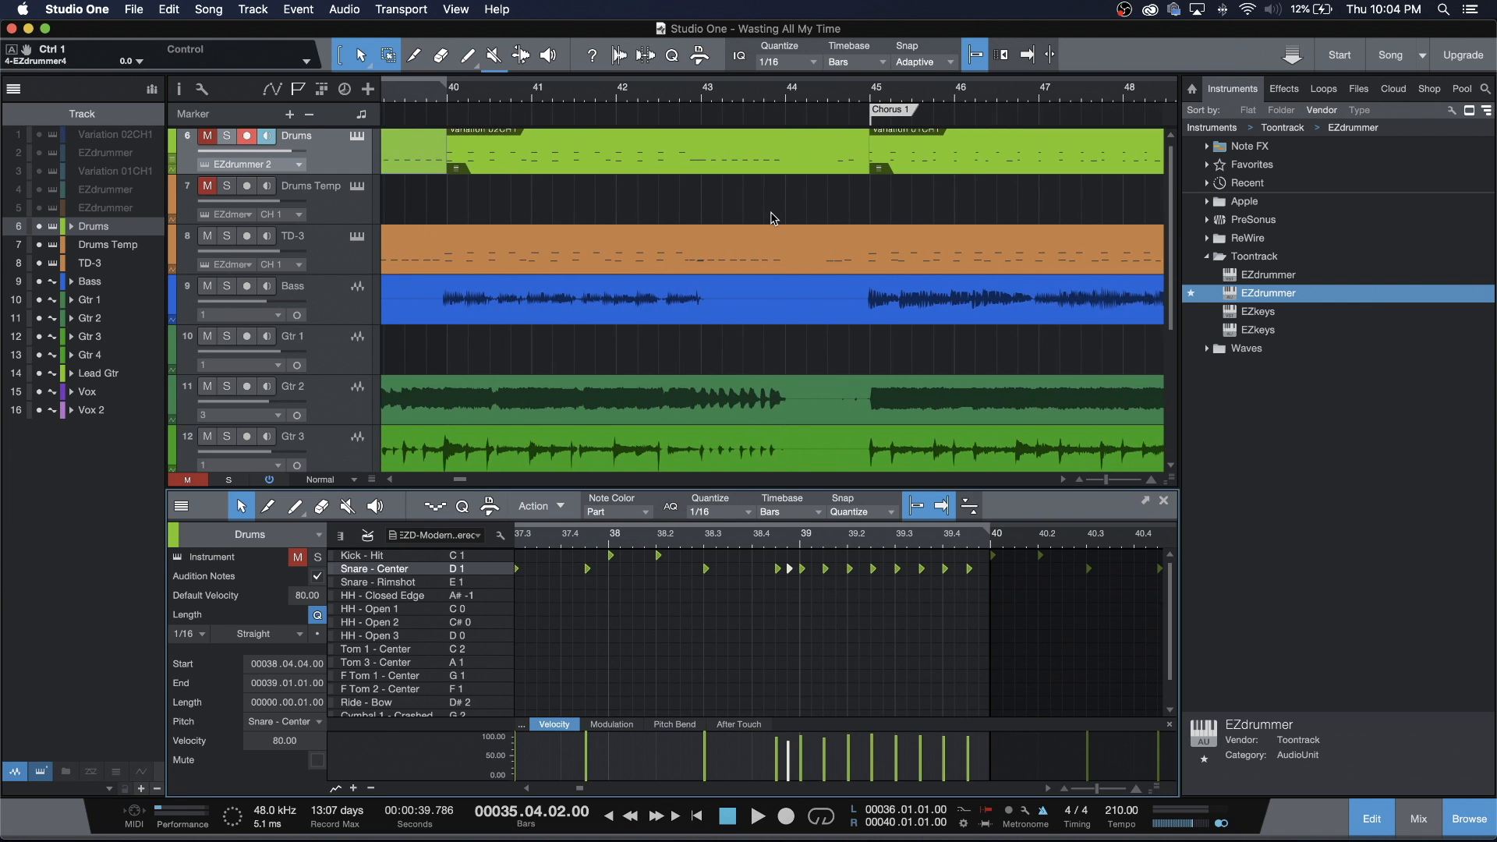
scroll(748, 219, right, 1)
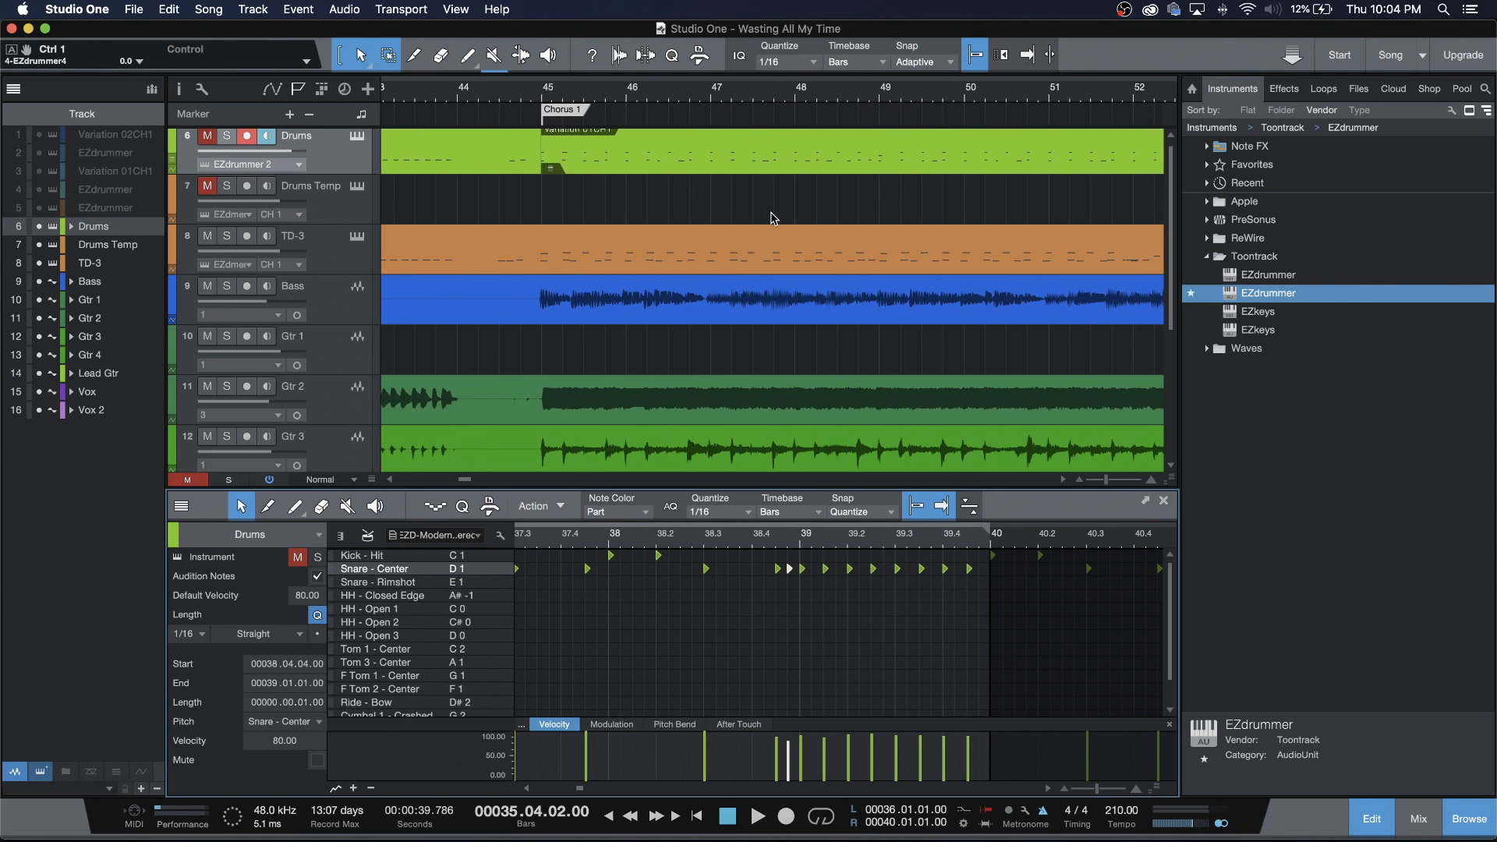
click(610, 170)
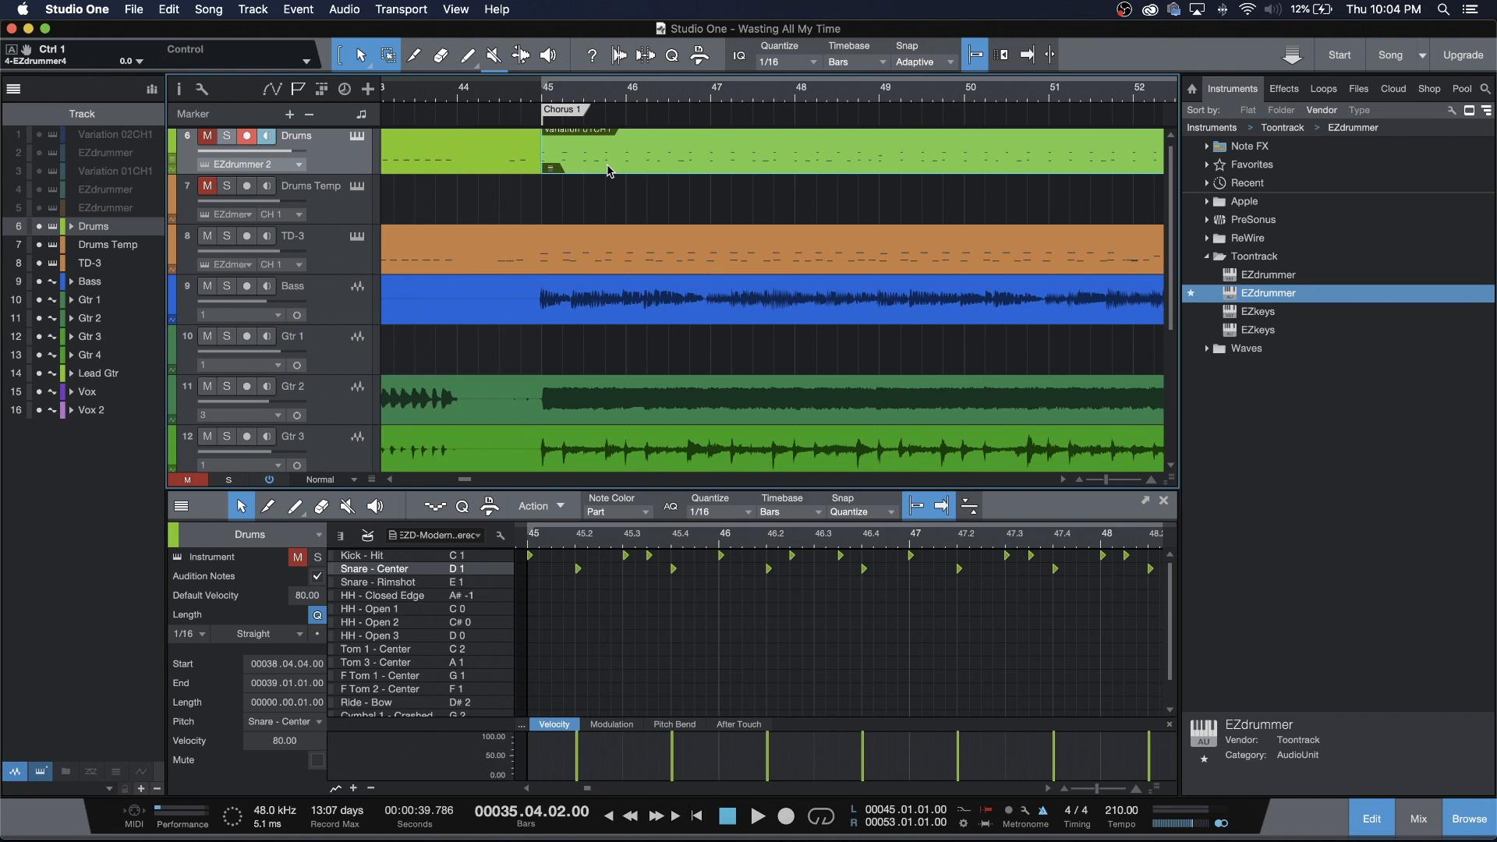
Play back the Bridge from its start at bar 102 with the TD-3 drums audible.
scroll(611, 171, right, 10)
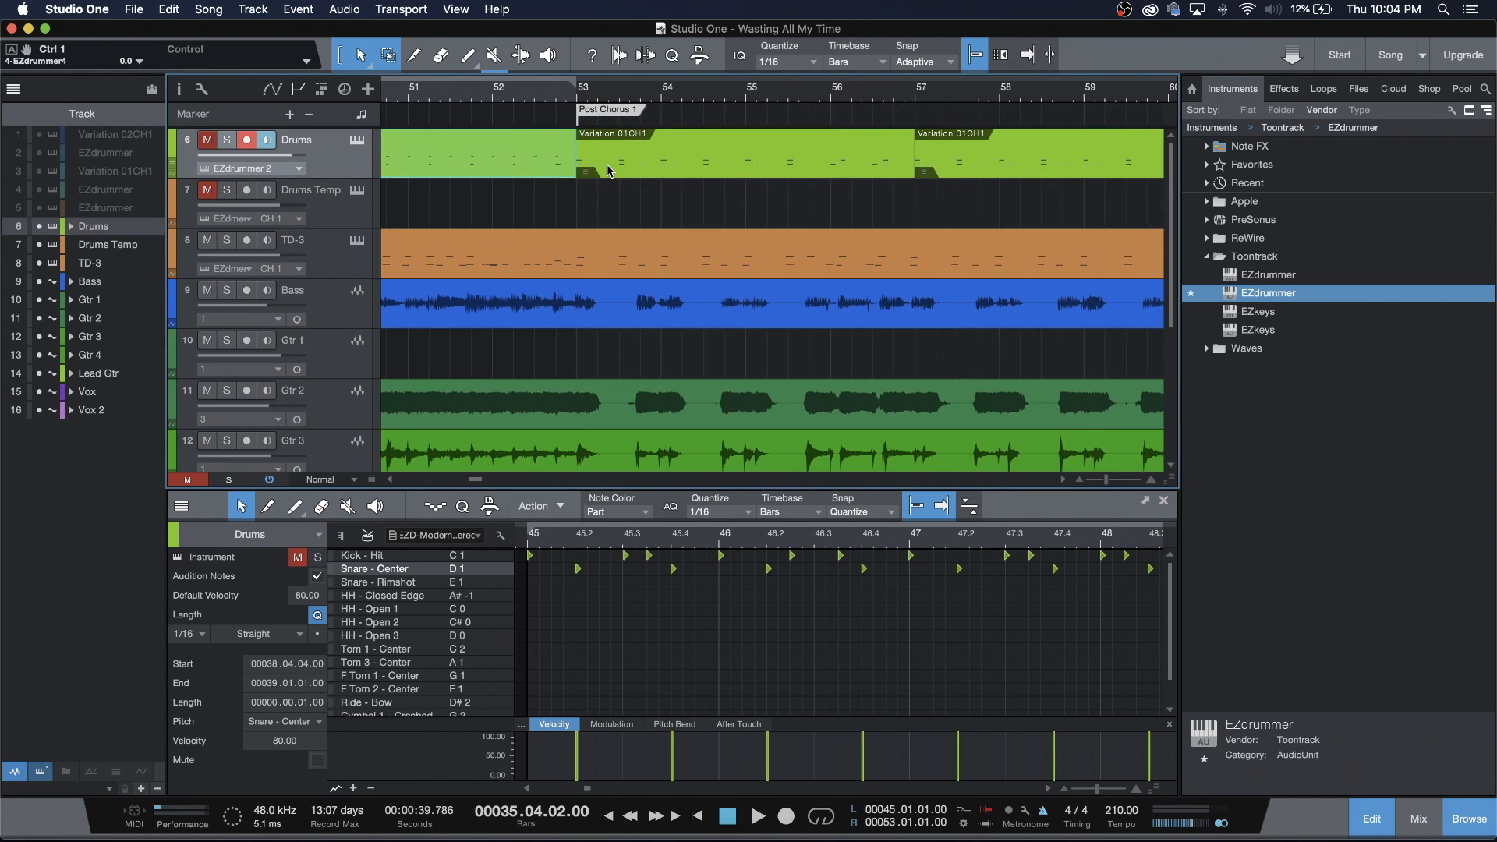
scroll(610, 171, right, 20)
scroll(608, 171, right, 20)
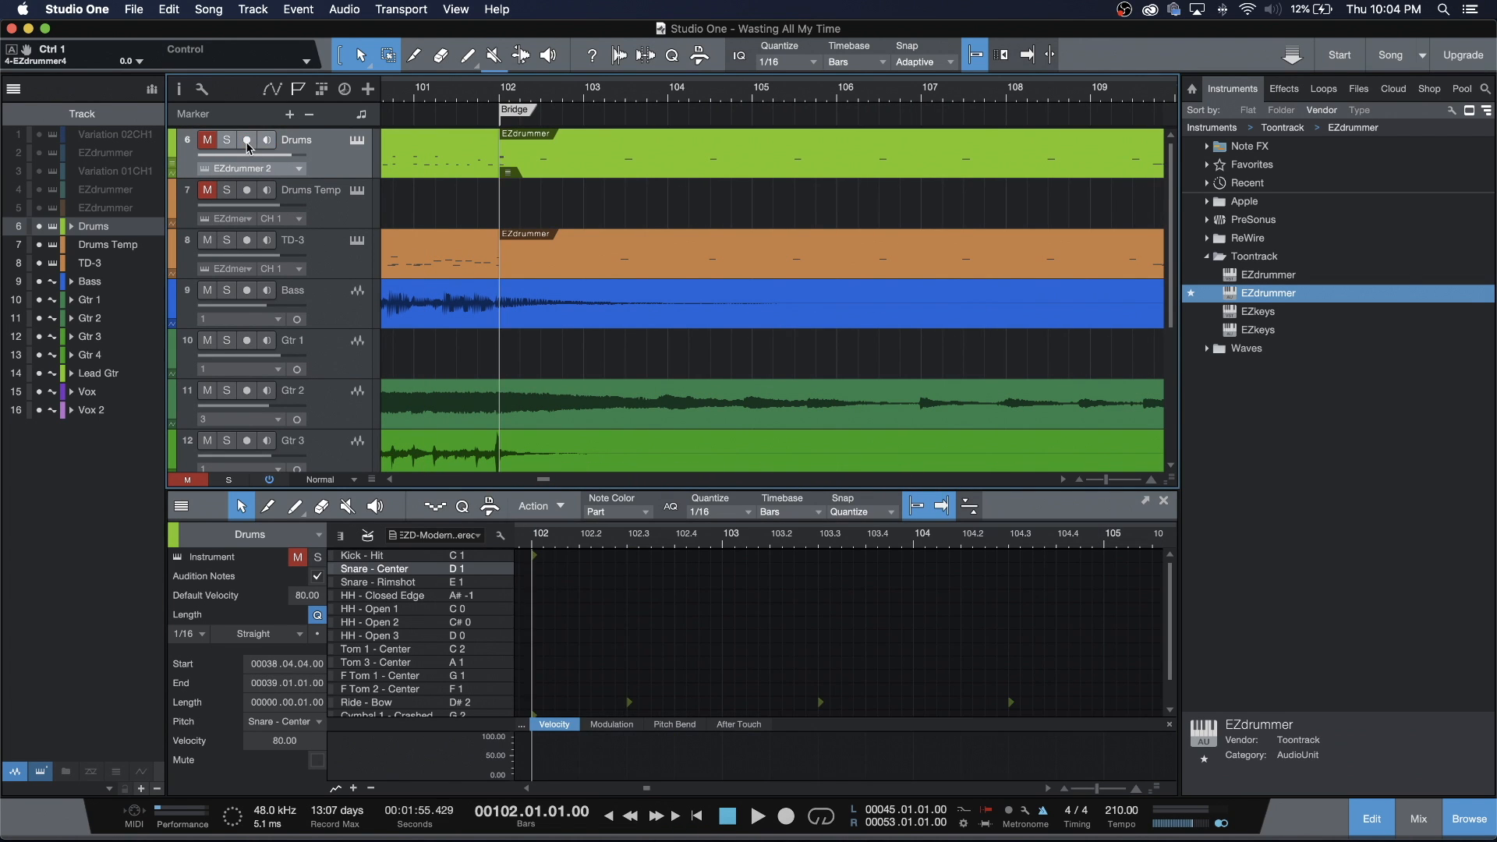
key(space)
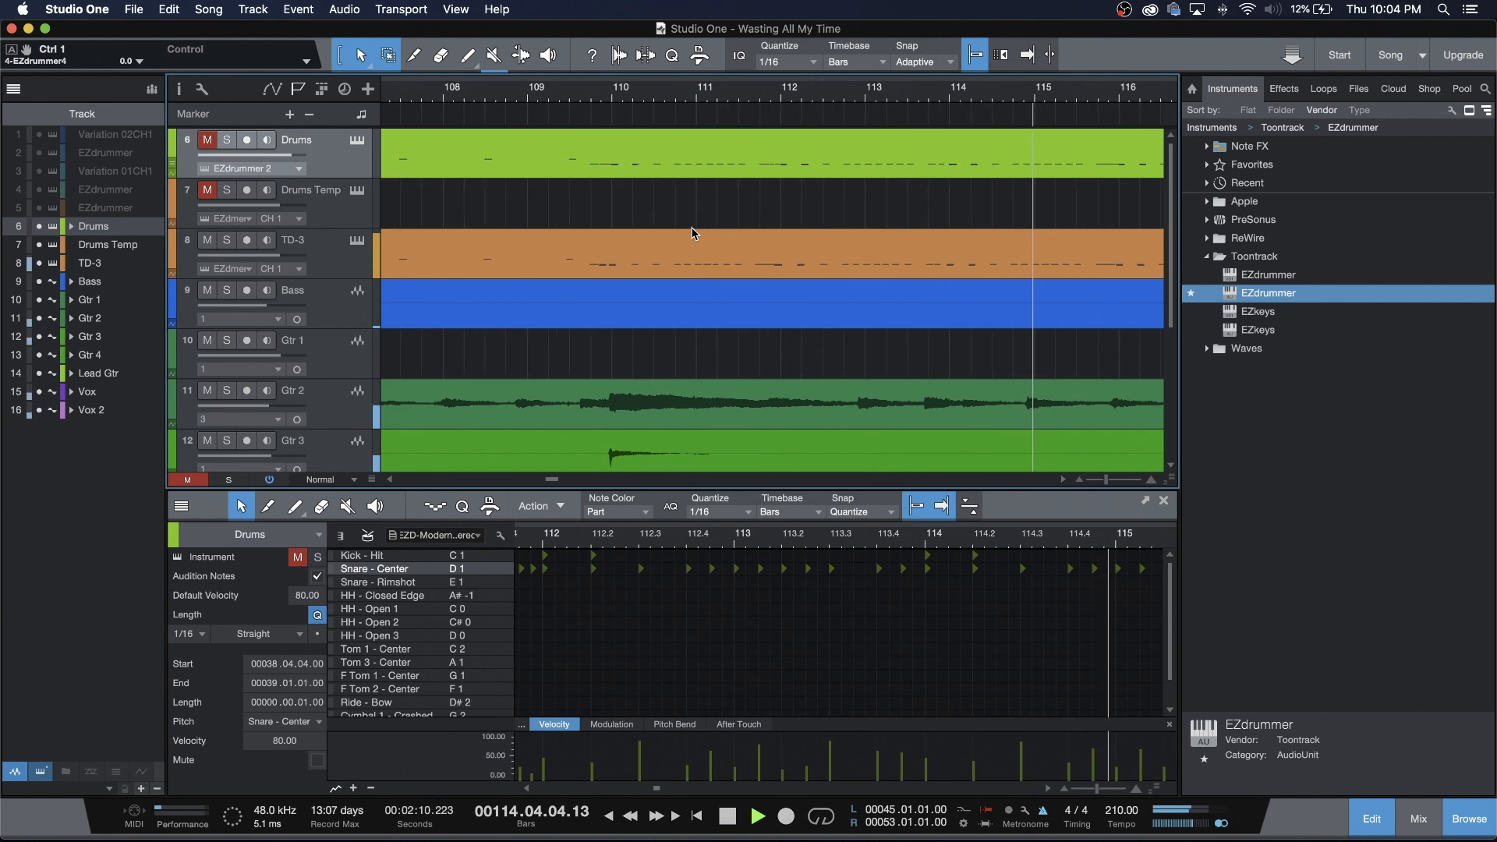
key(space)
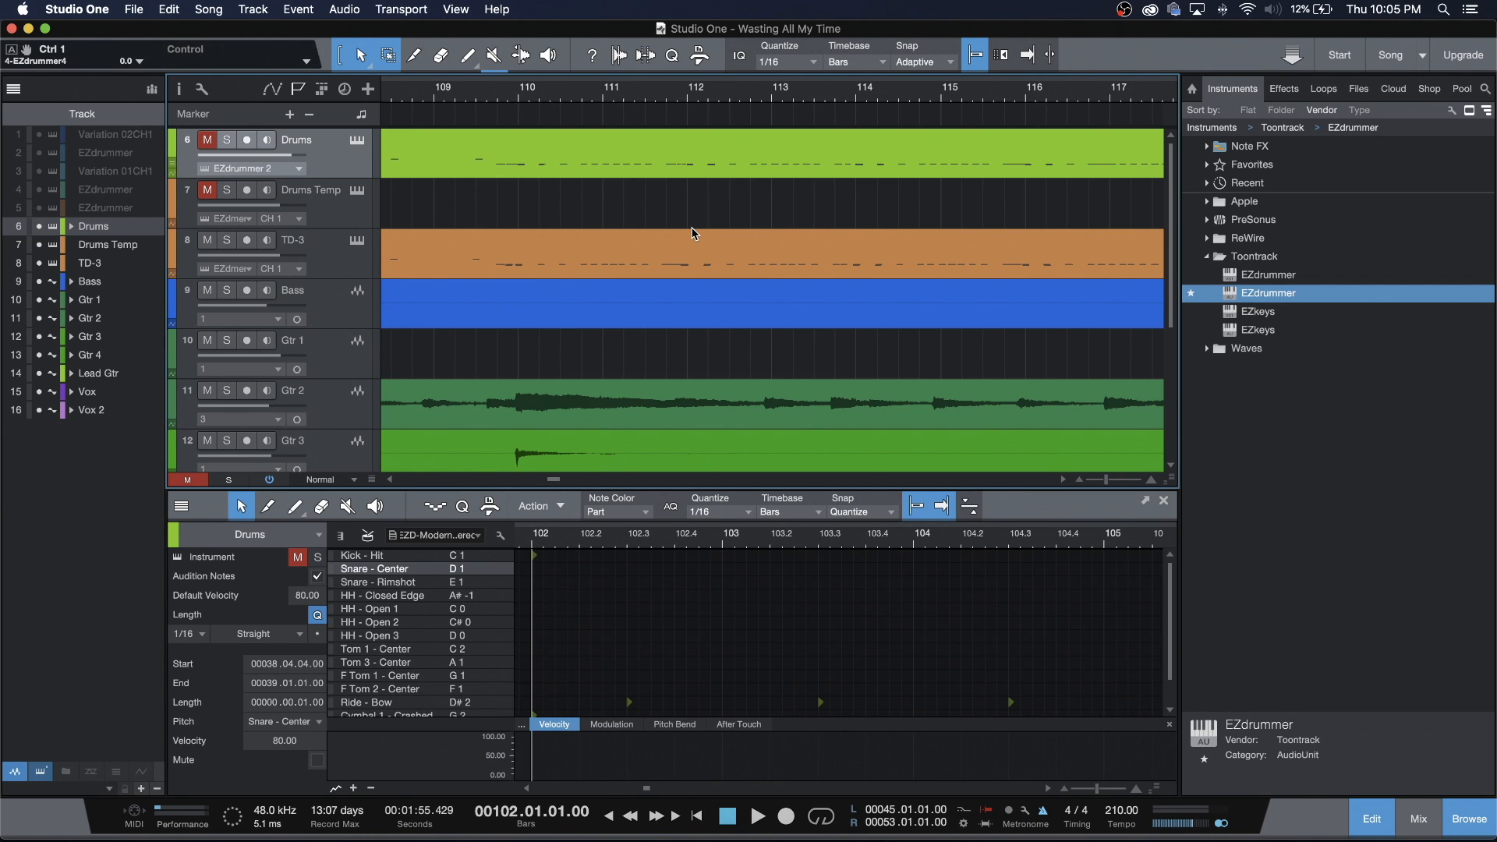
Open the Drums Temp track's EZdrummer groove search and clear its Find Similar filter.
click(357, 194)
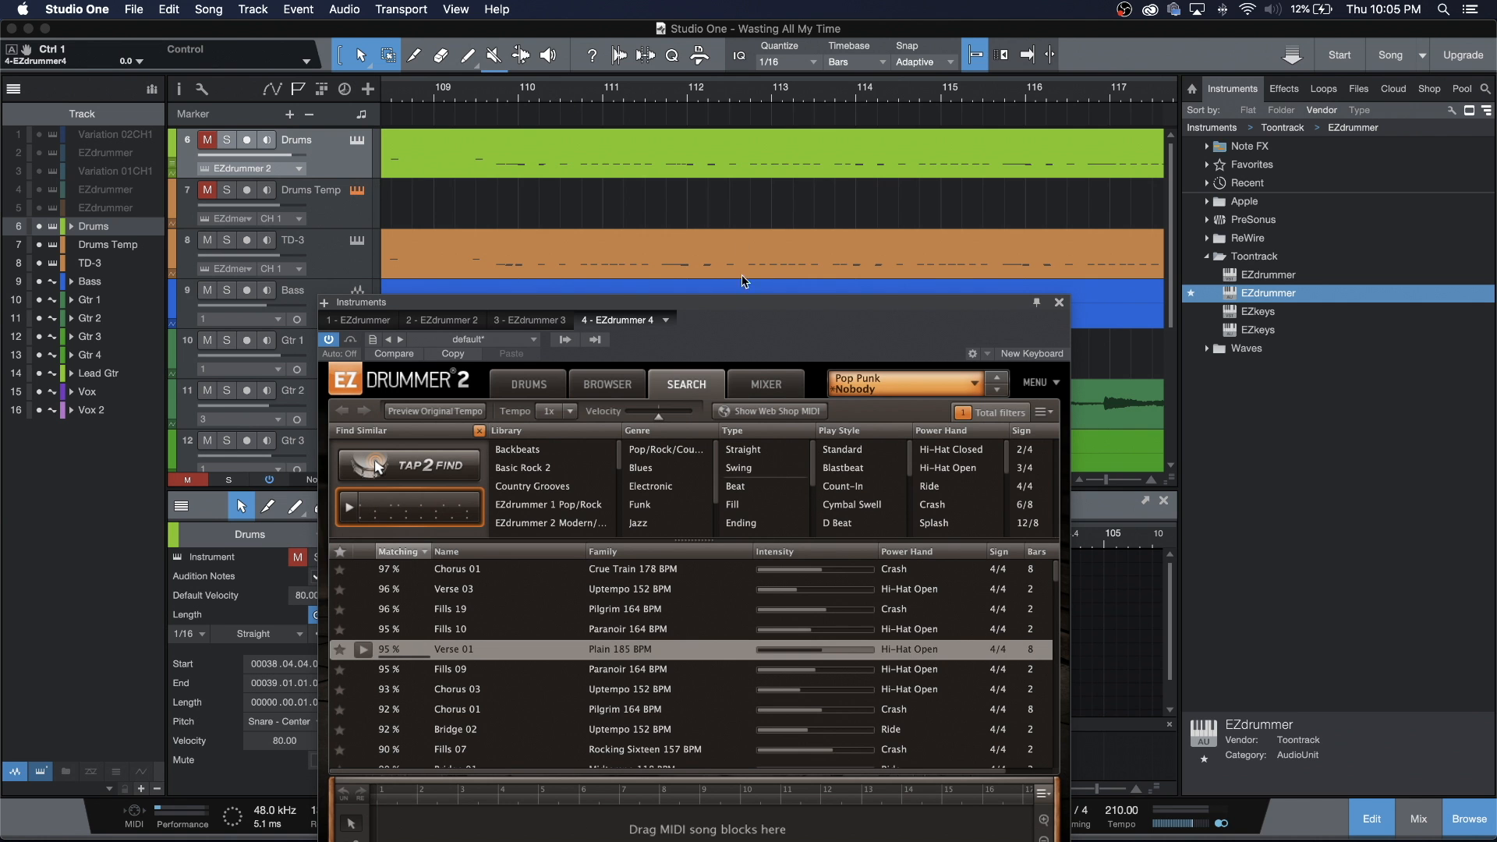
drag(741, 305, 737, 232)
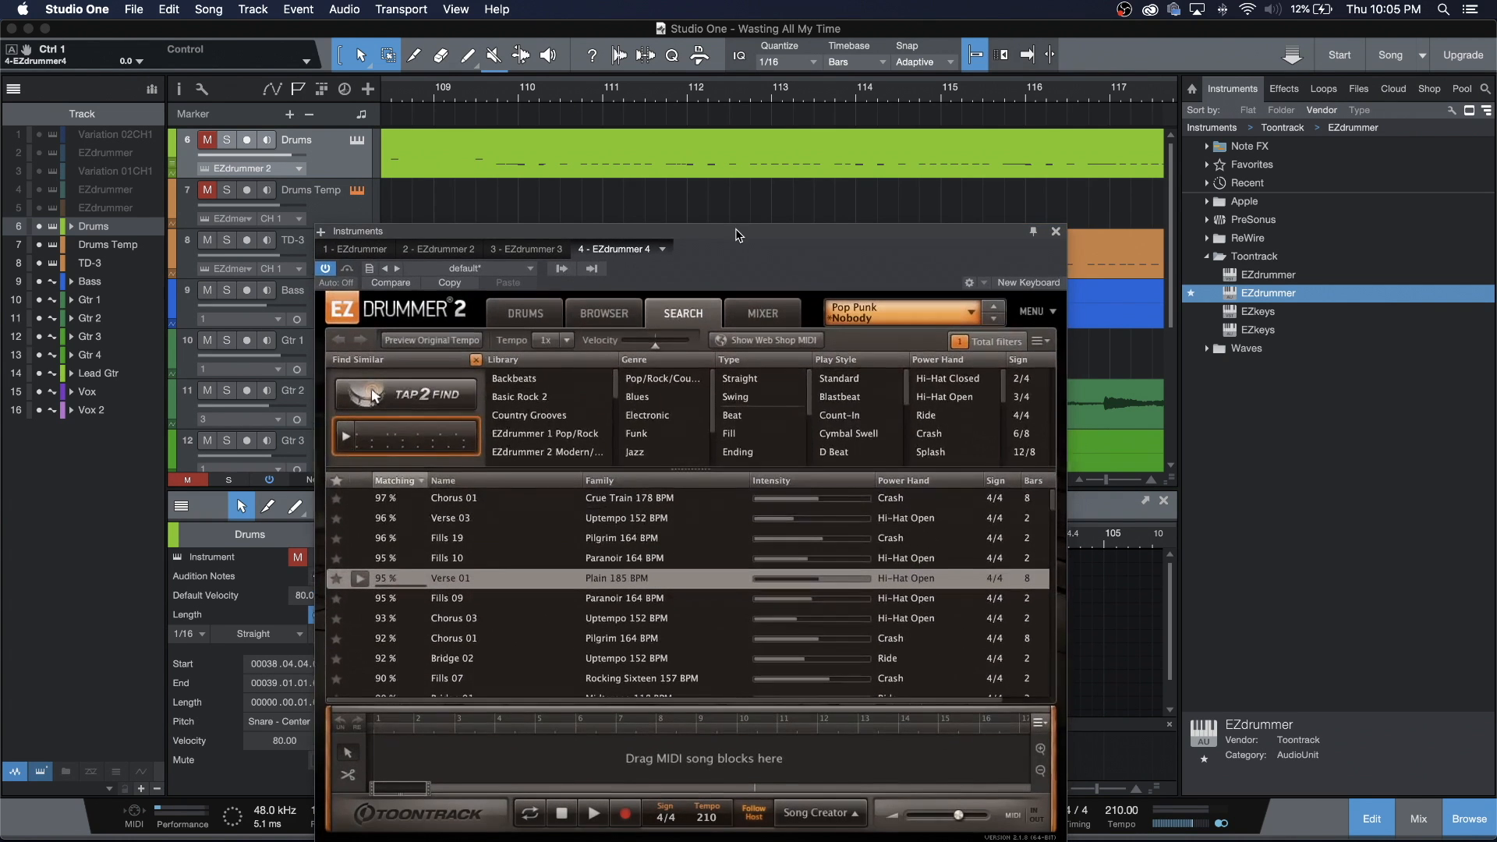
click(637, 310)
click(665, 310)
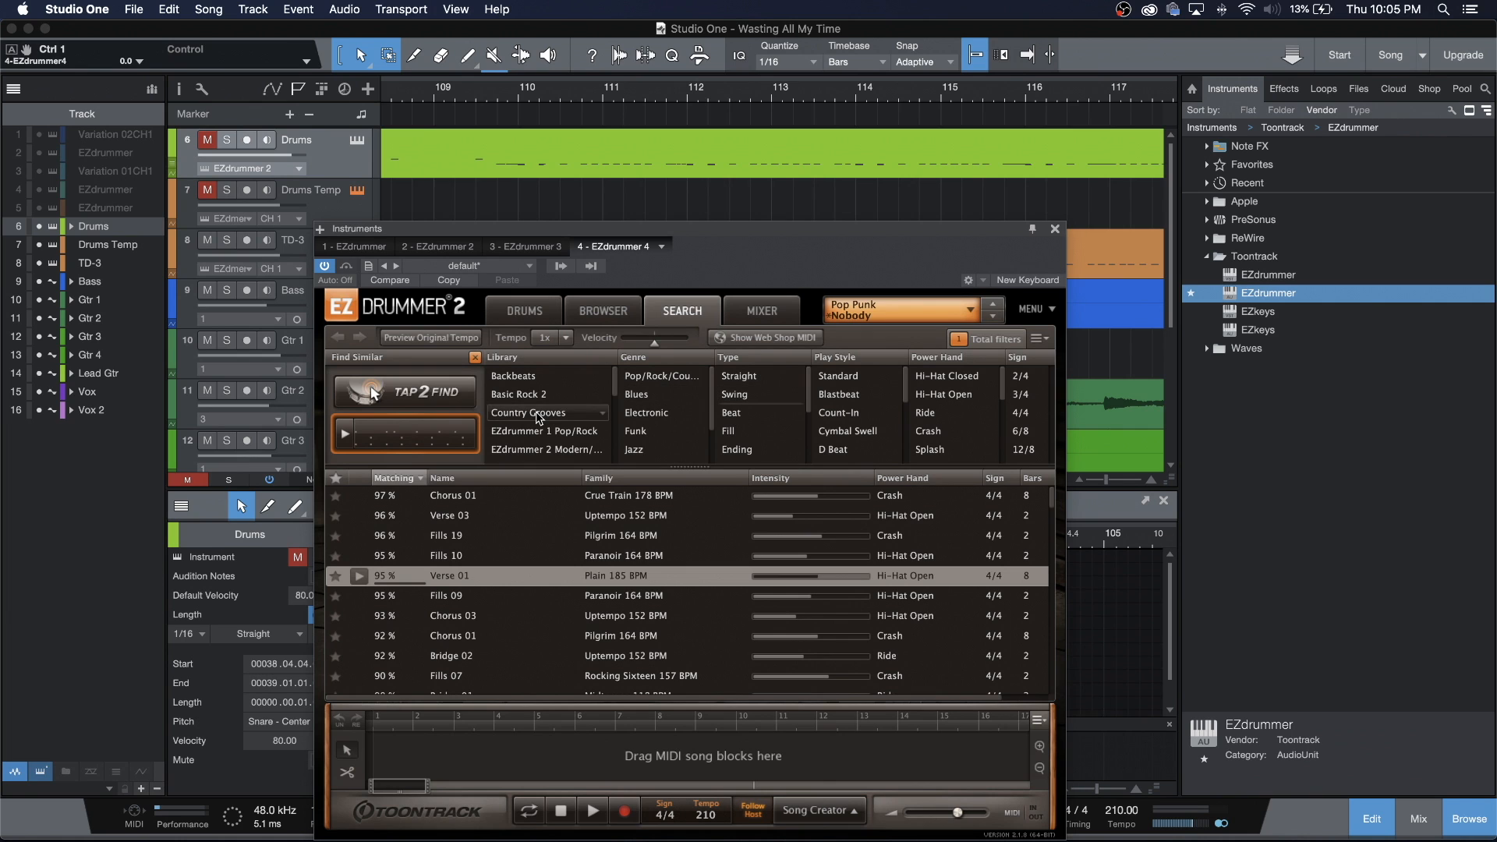
click(475, 357)
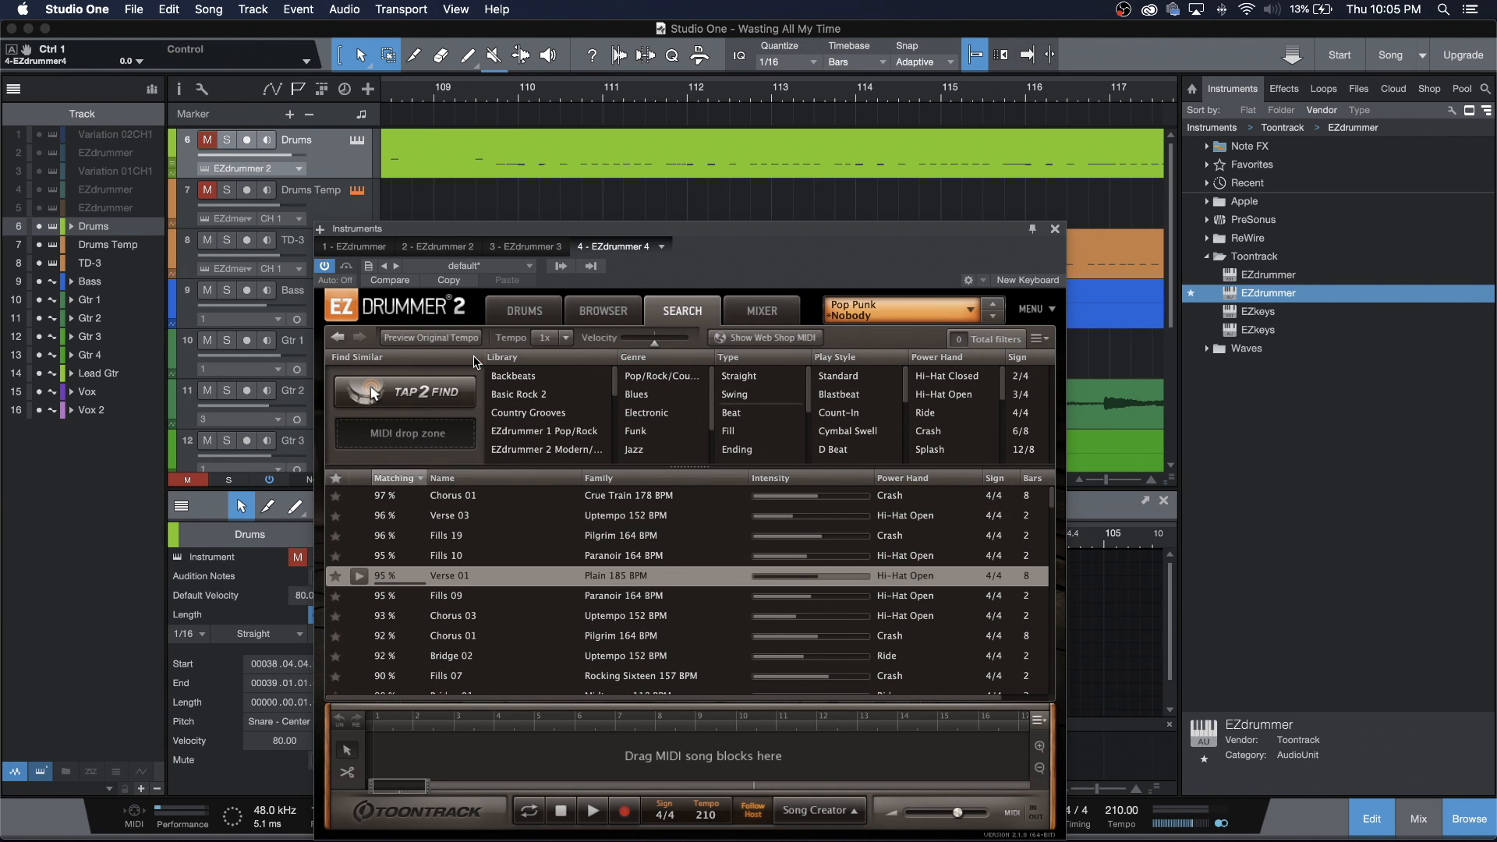
Filter the EZdrummer grooves to the March play style.
click(446, 599)
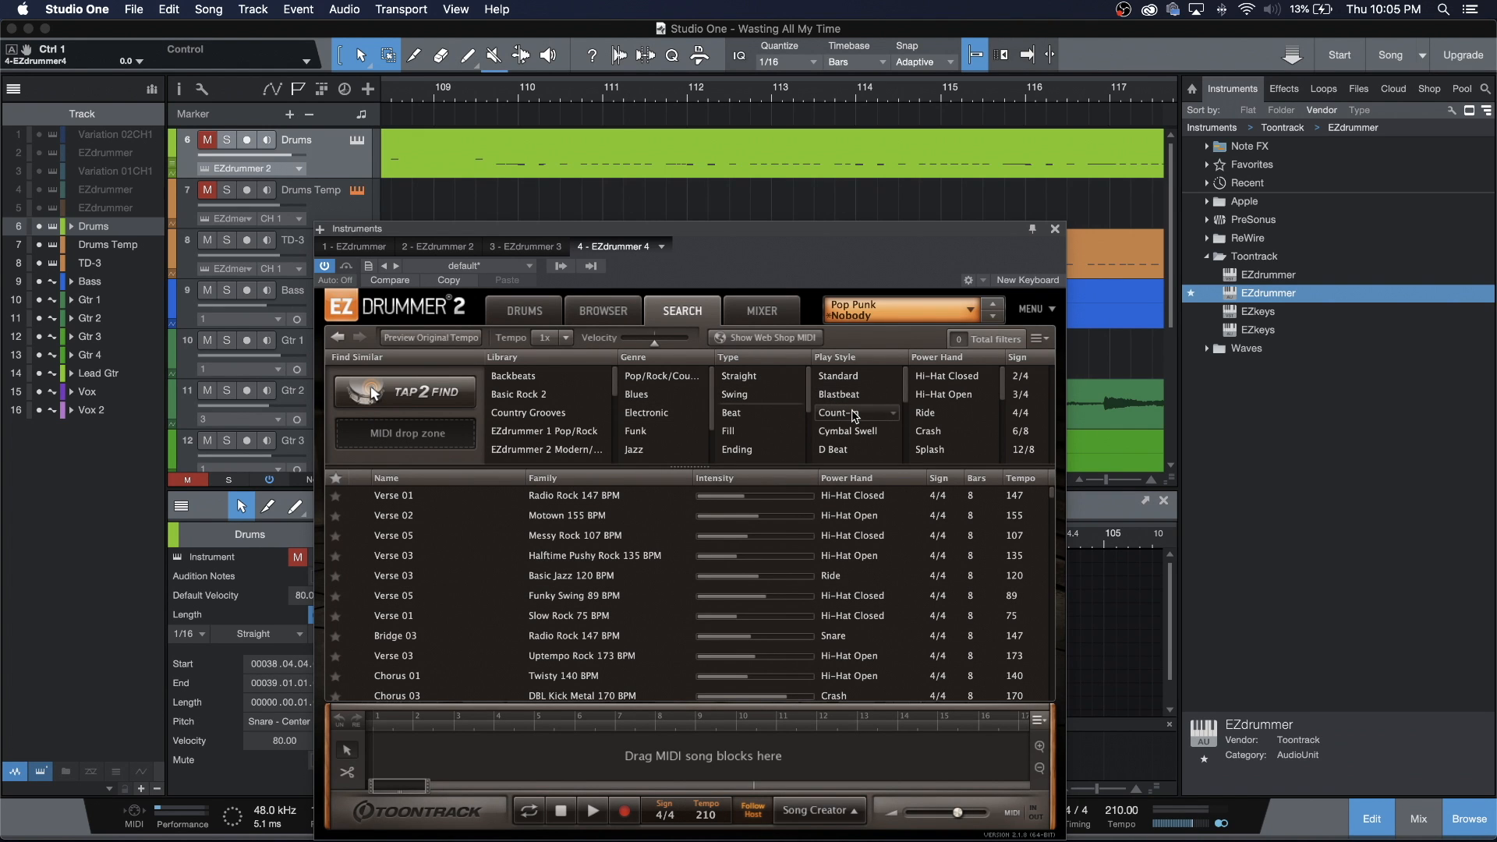
scroll(854, 415, down, 5)
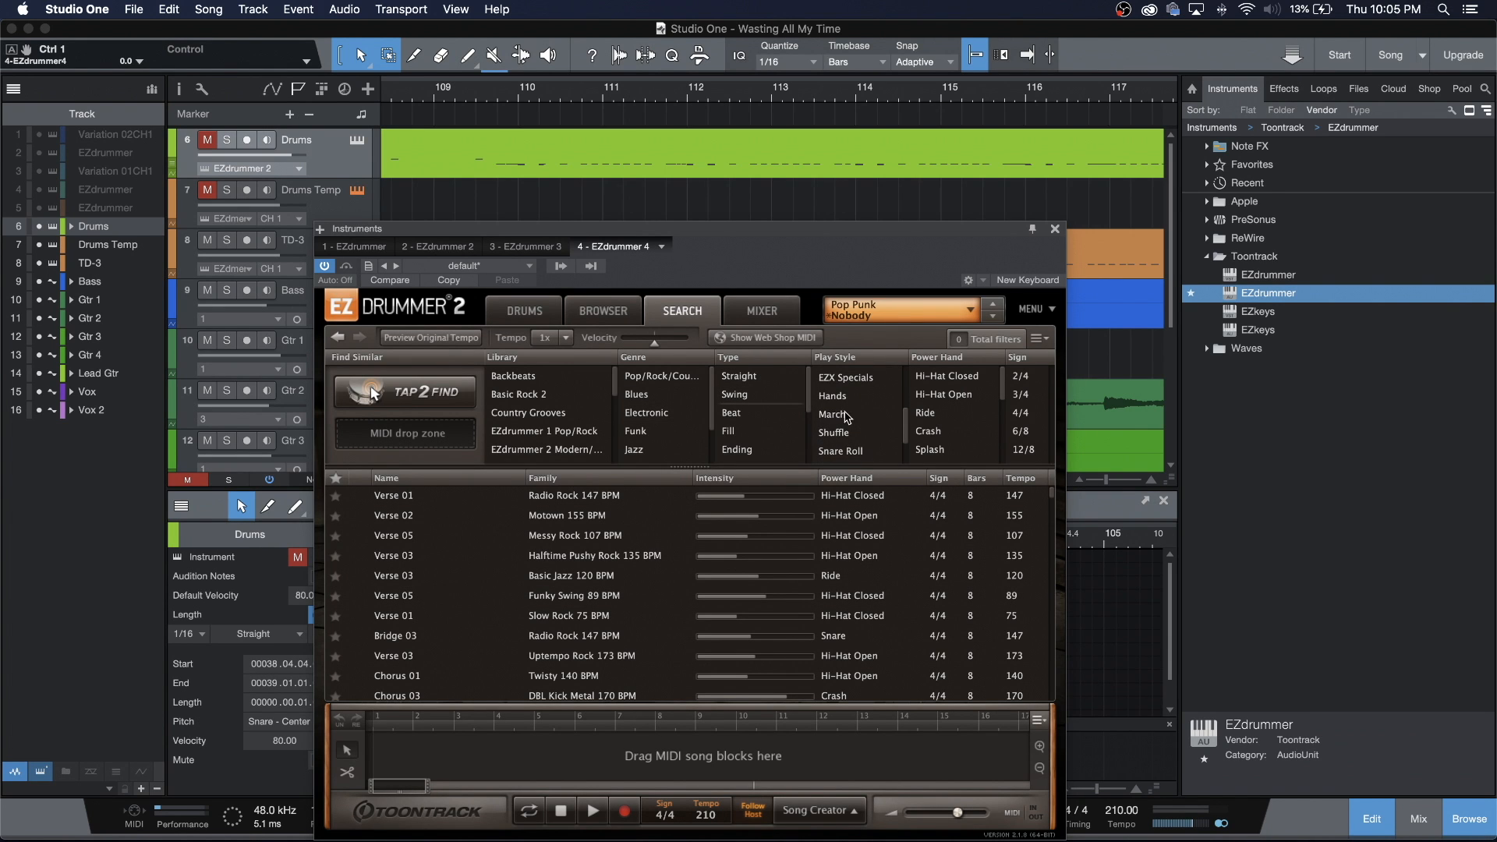
click(833, 418)
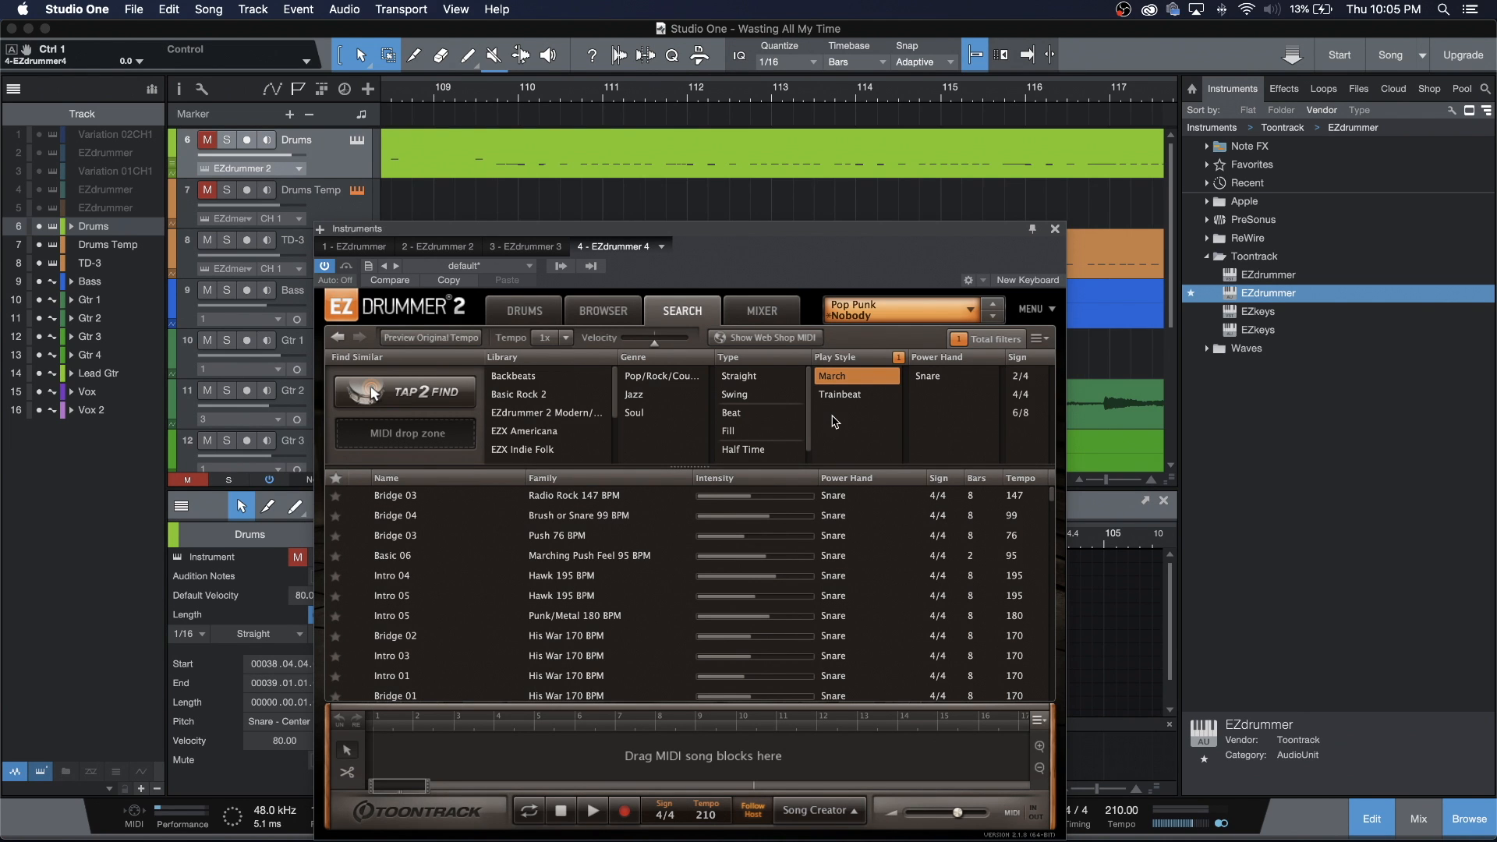
Preview the march grooves Bridge 03 (Radio Rock) and Bridge 04 (Brush or Snare), and close the instrument window.
click(359, 497)
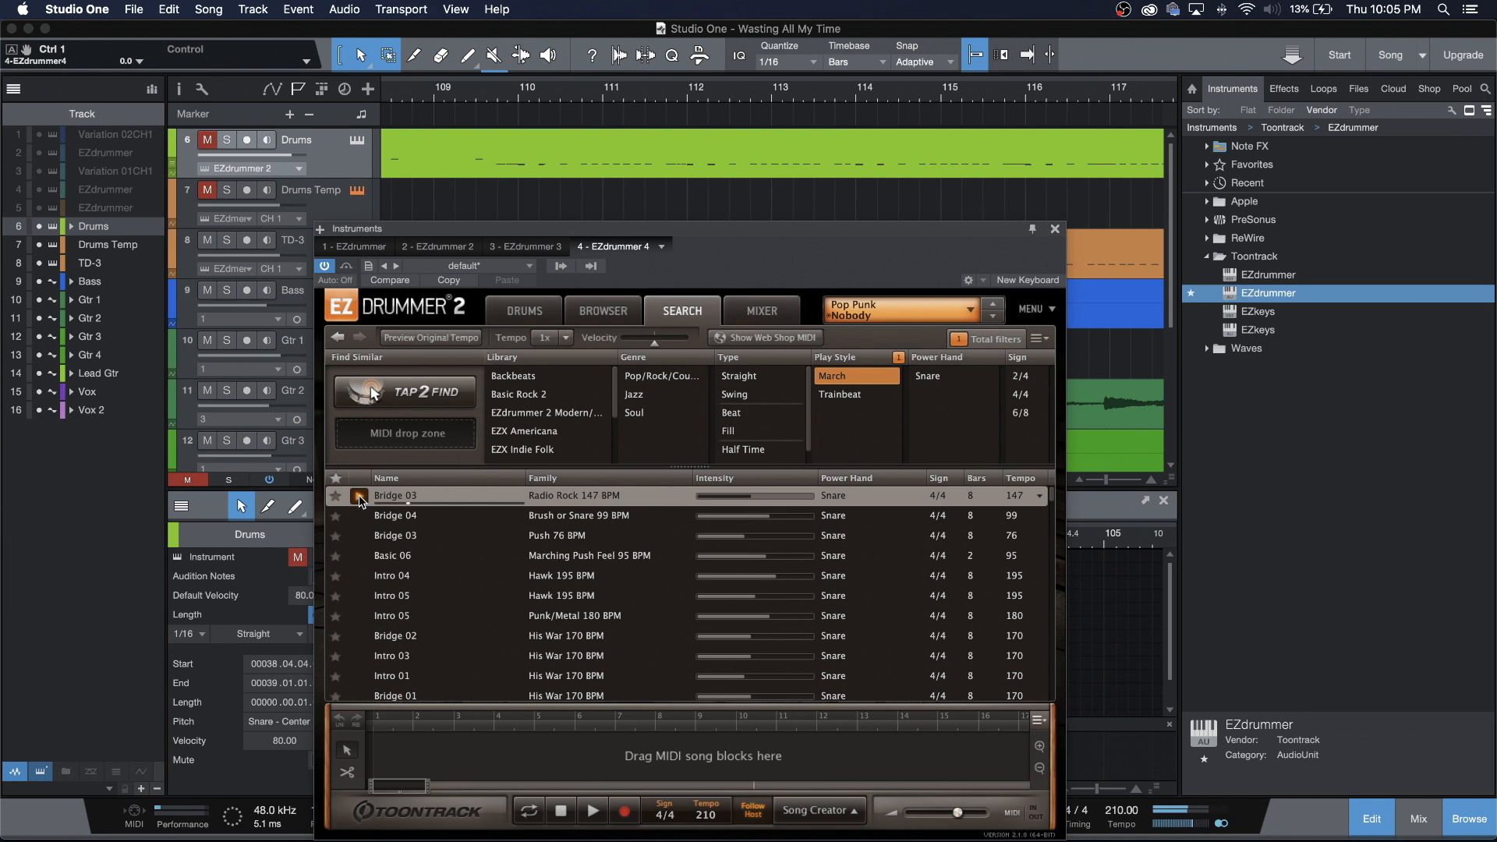
click(360, 517)
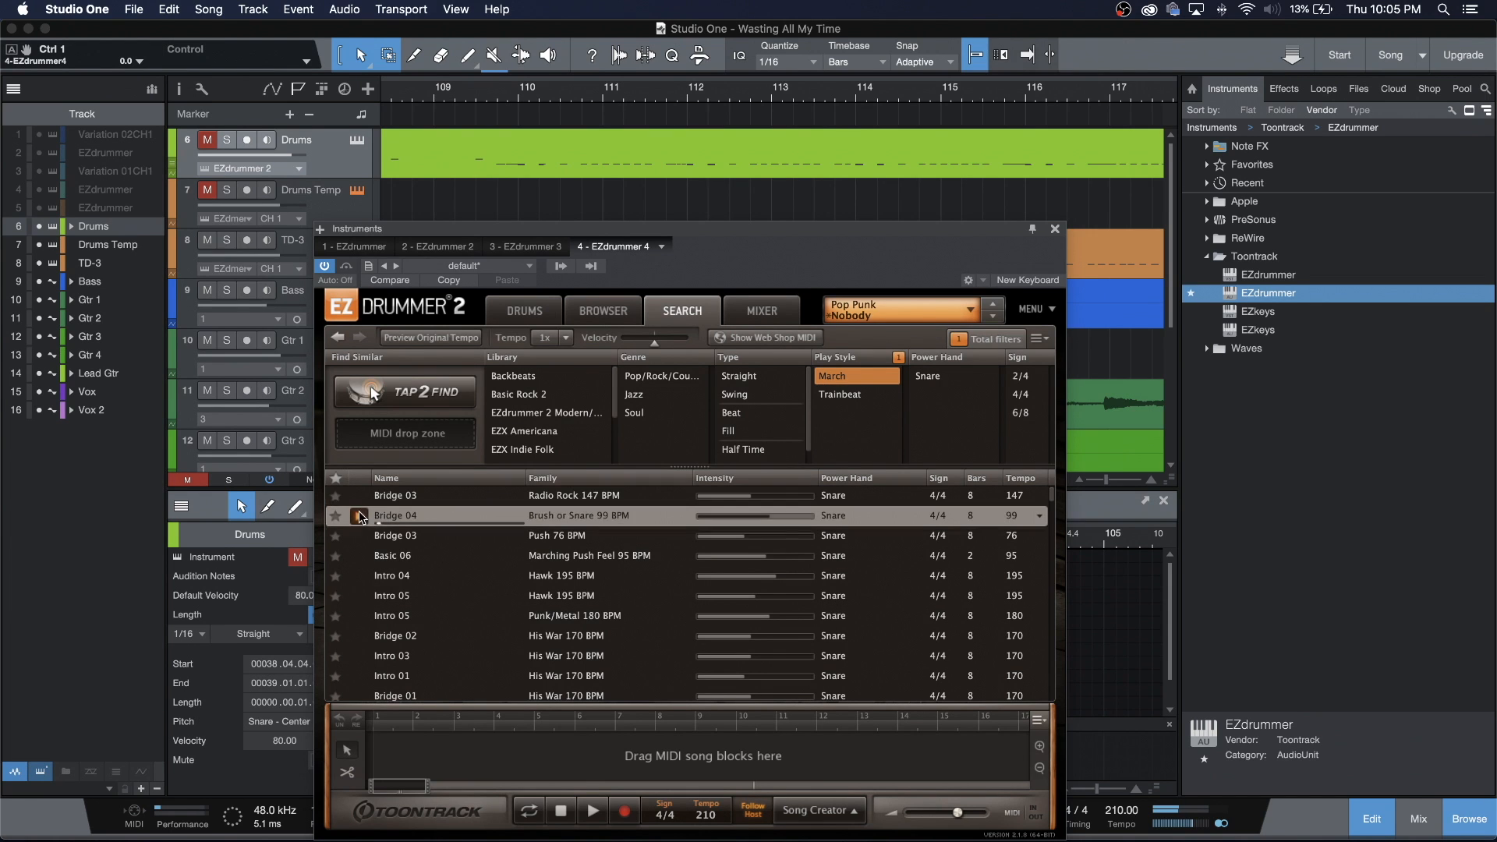
click(359, 516)
click(1055, 229)
Copy the TD-3 Bridge part onto the Drums Temp track, starting at bar 102.
click(836, 262)
scroll(736, 288, left, 10)
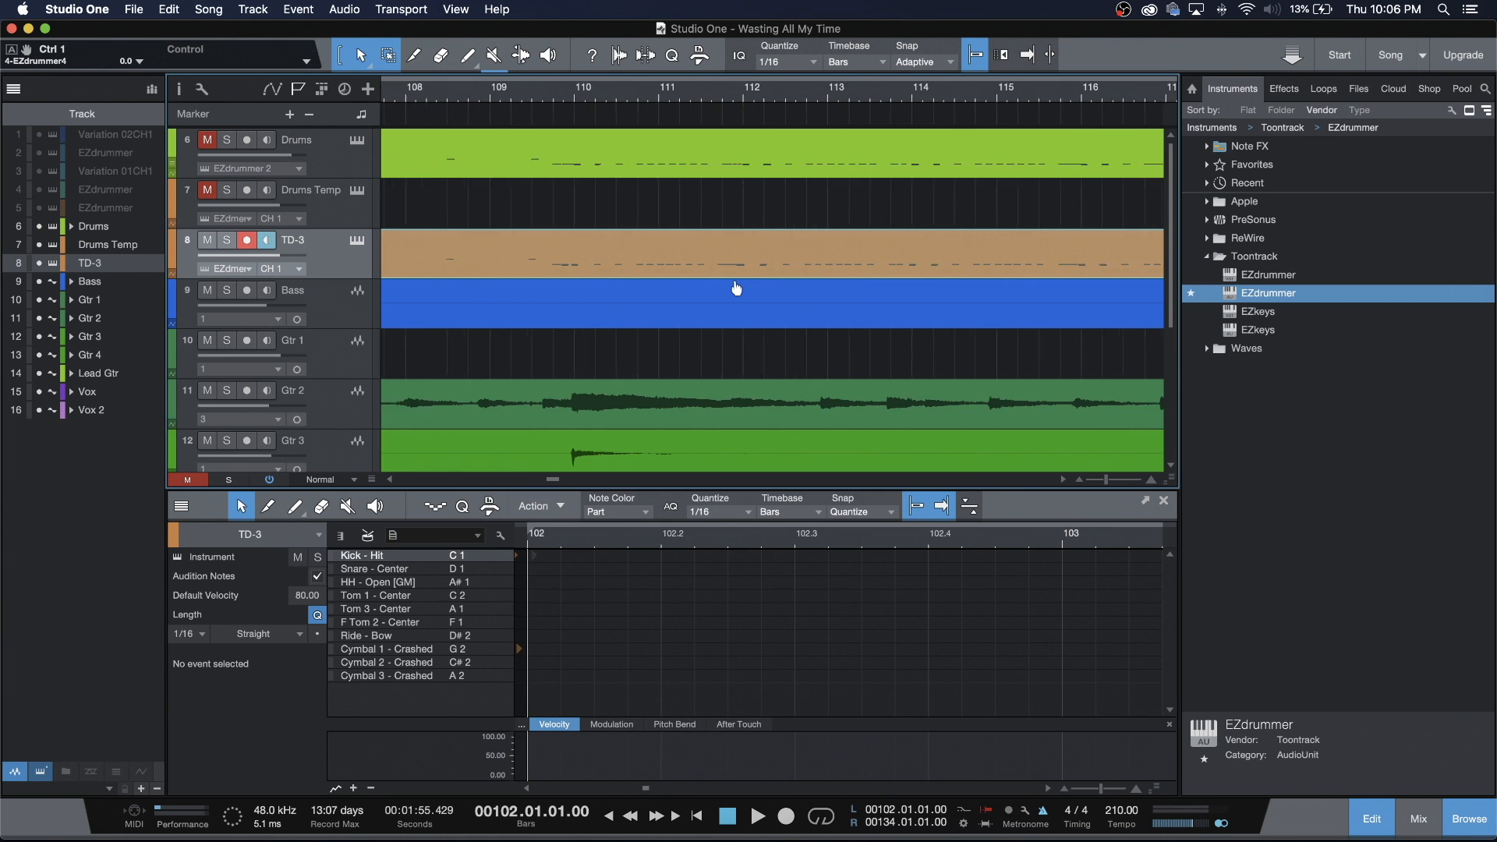
scroll(736, 289, left, 4)
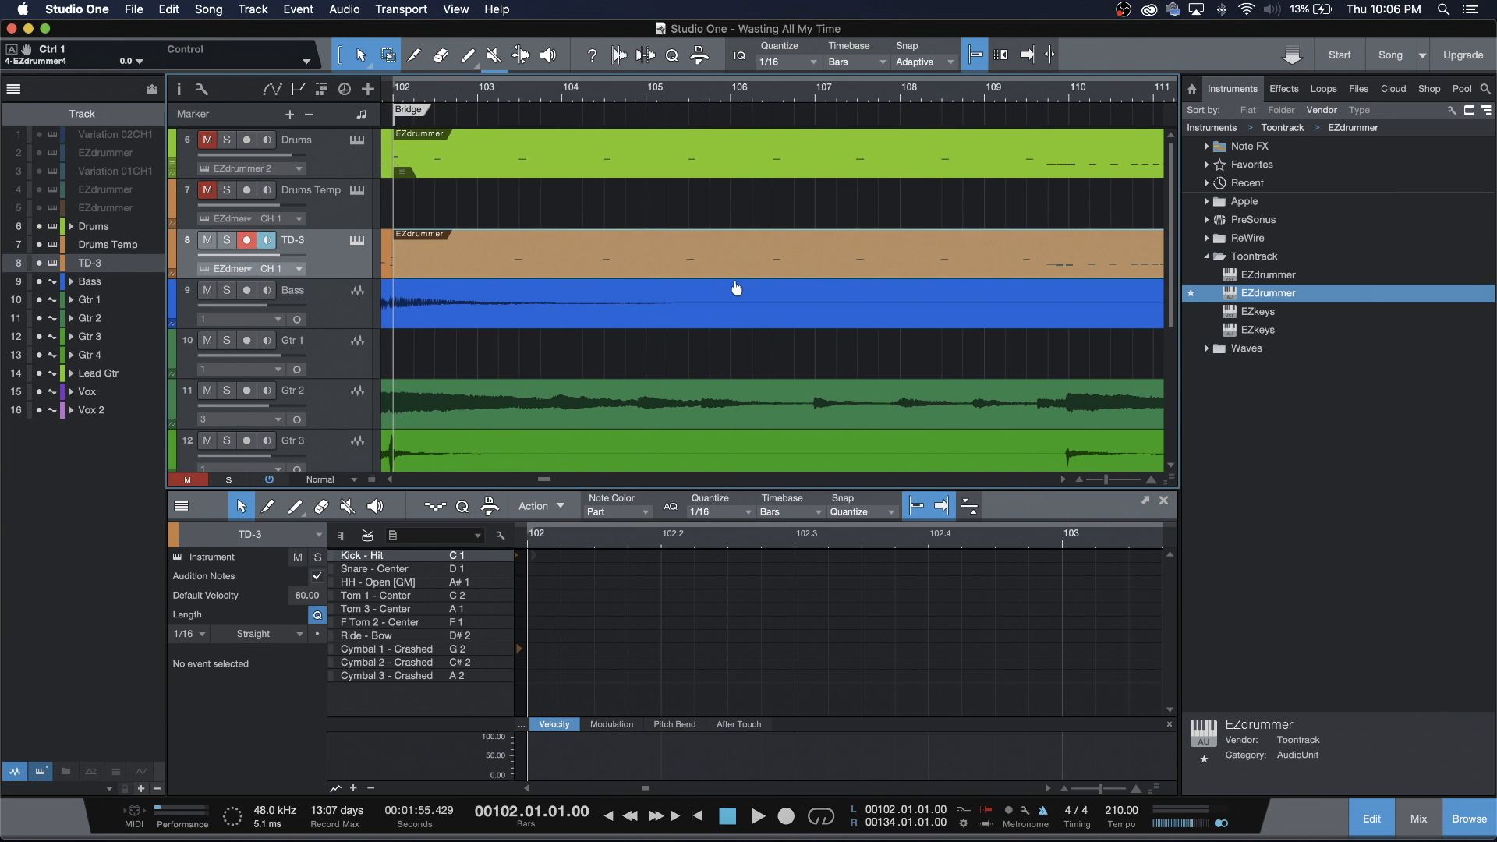
scroll(735, 288, left, 2)
scroll(736, 288, right, 20)
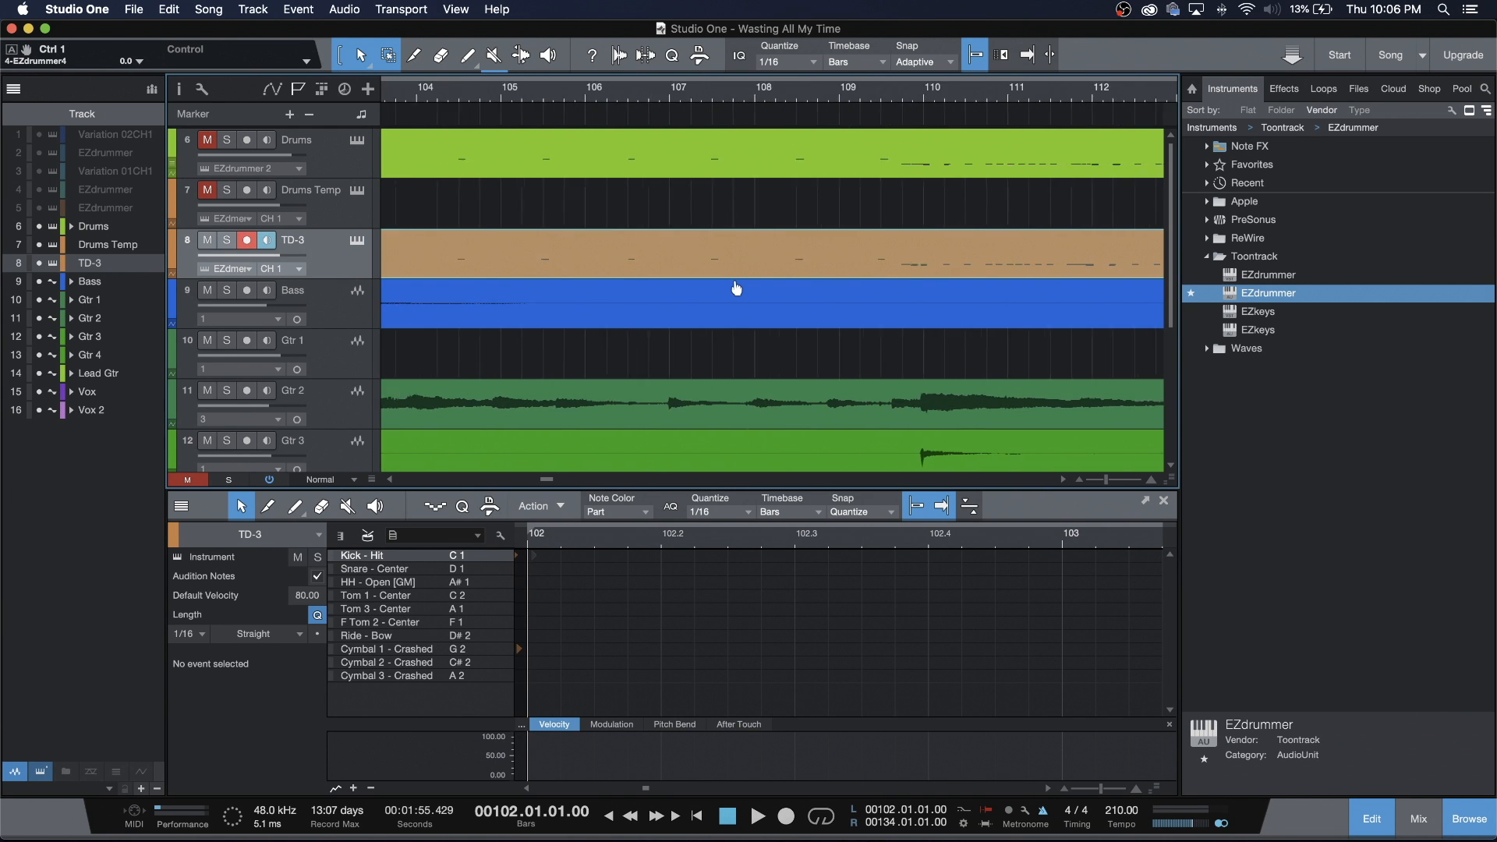
scroll(736, 289, right, 10)
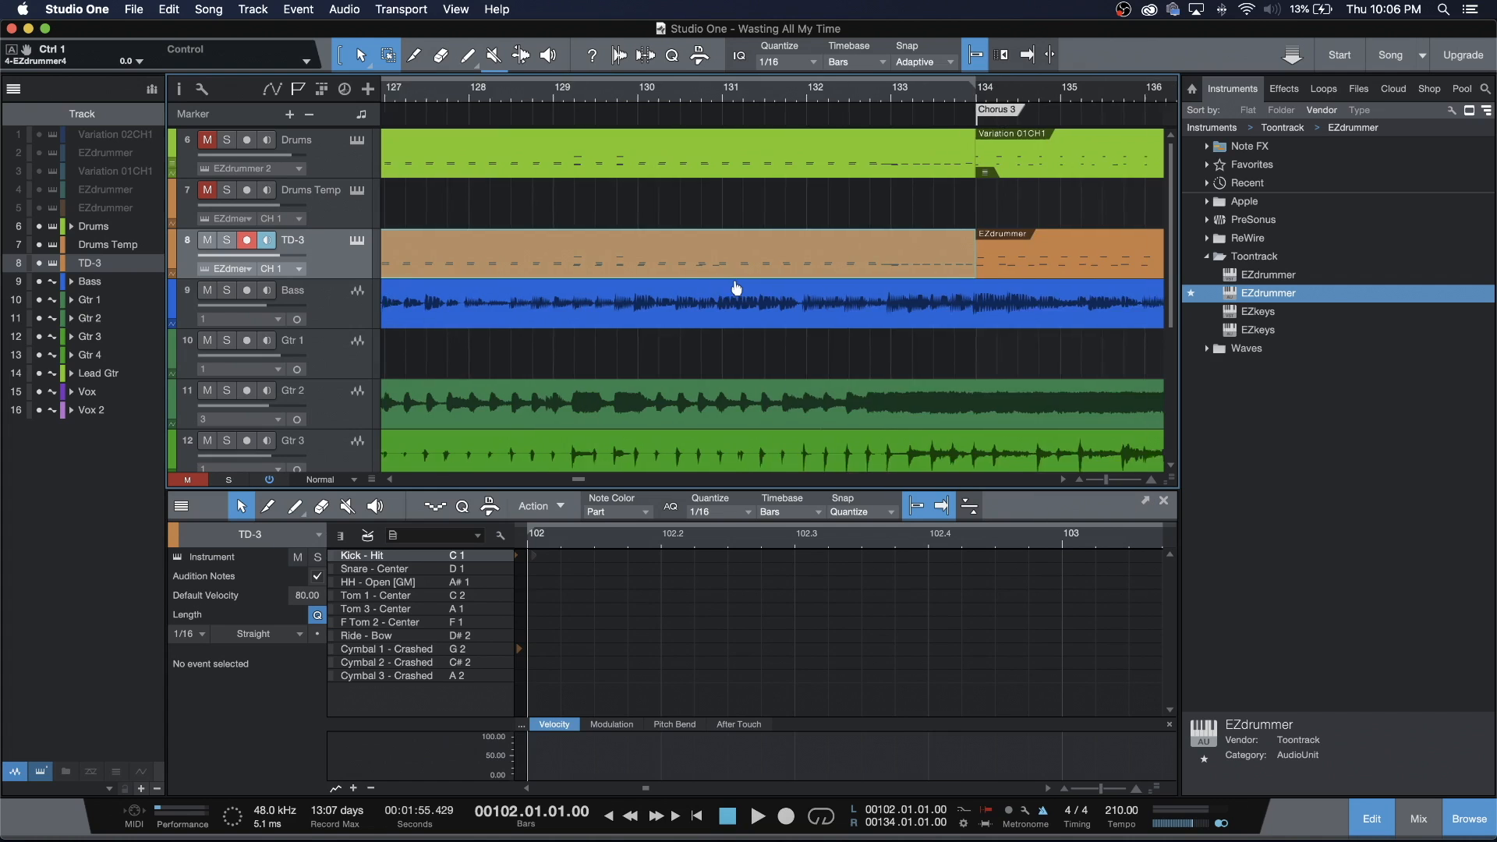
scroll(696, 276, left, 10)
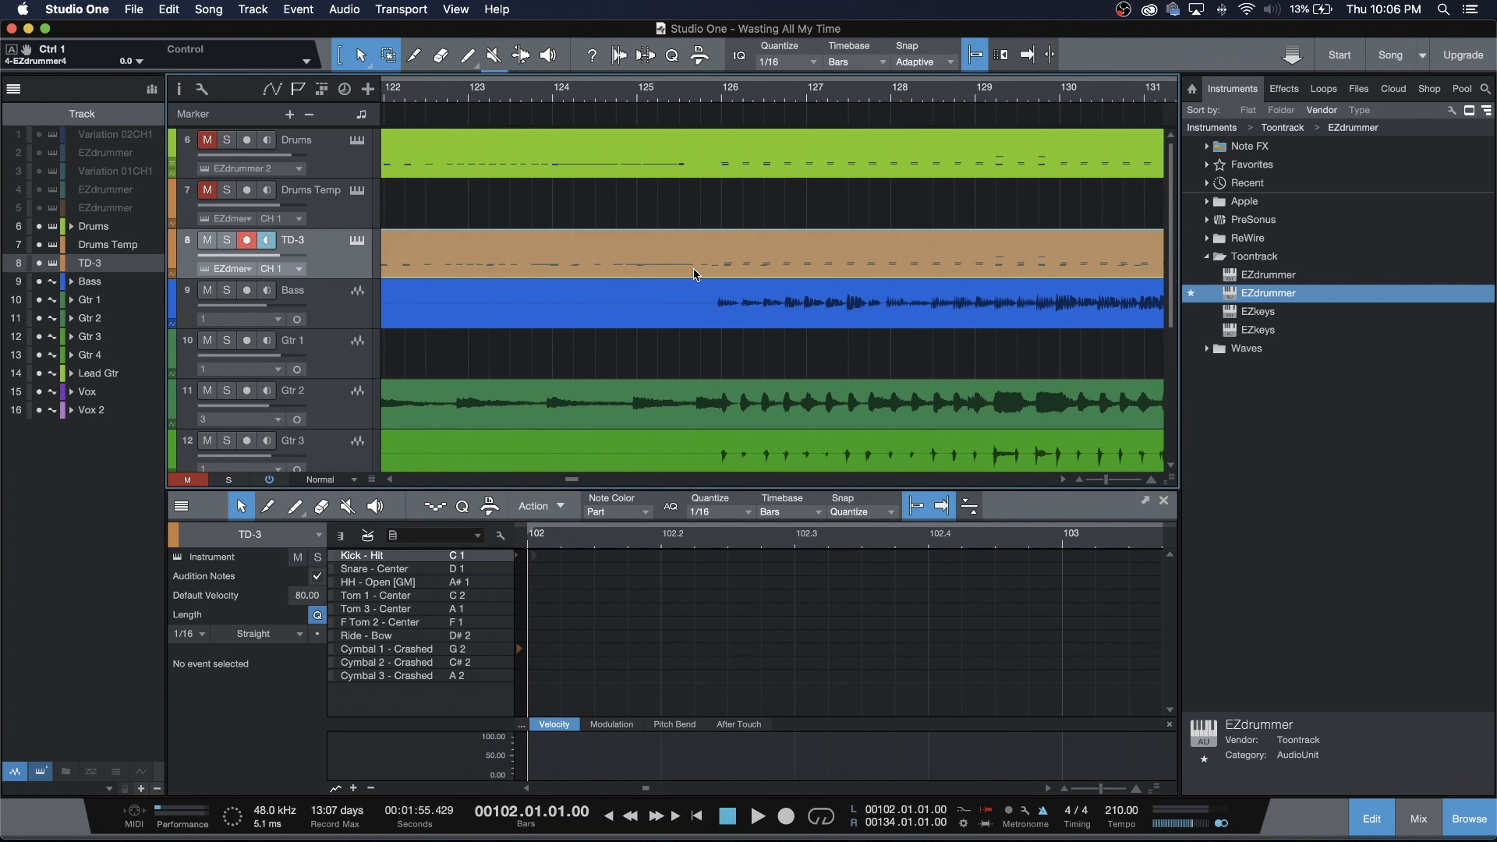
scroll(696, 274, left, 15)
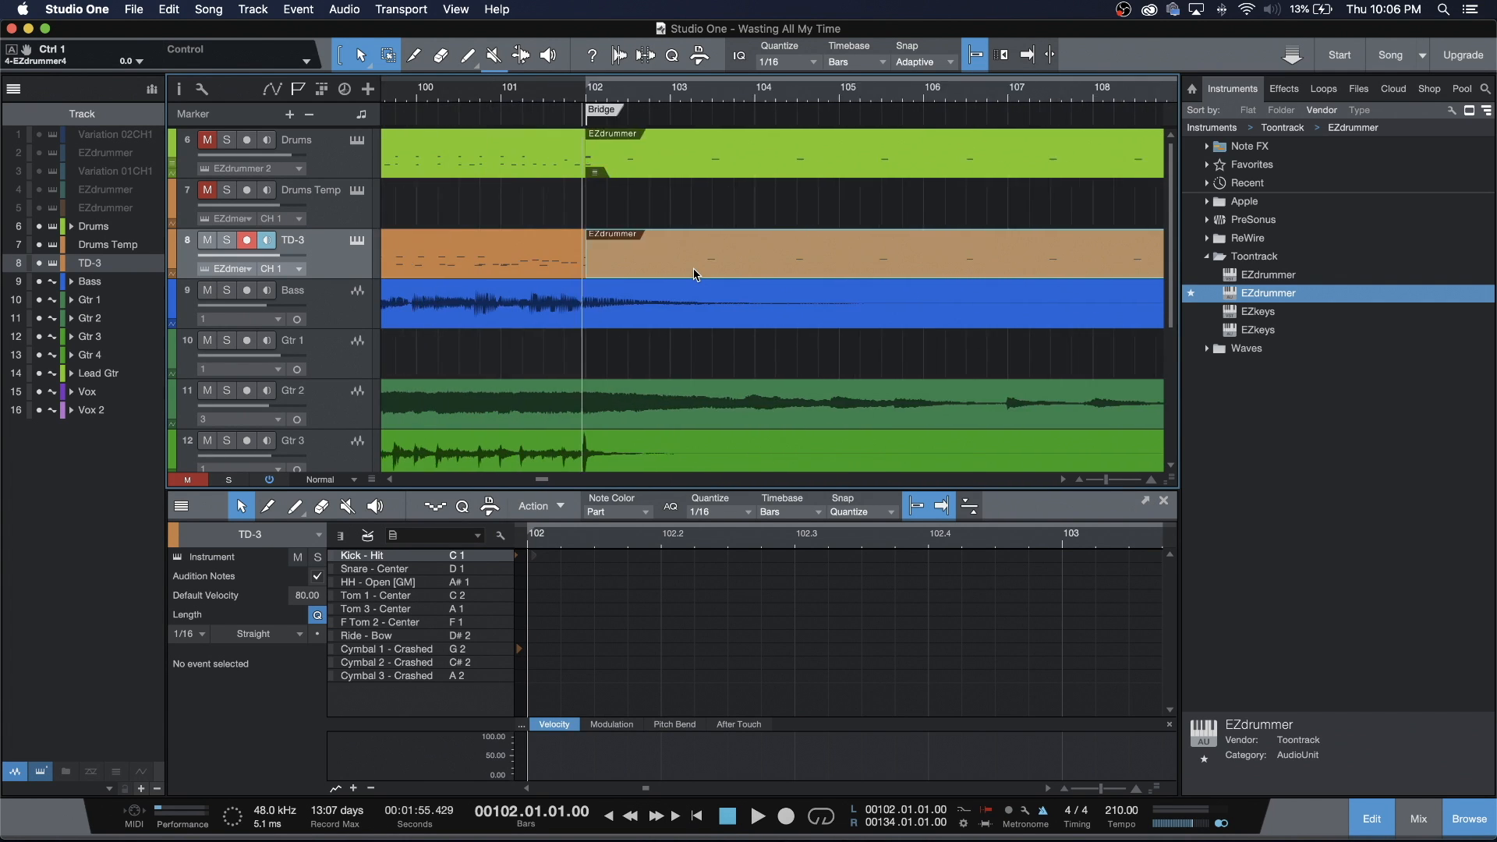
double_click(602, 199)
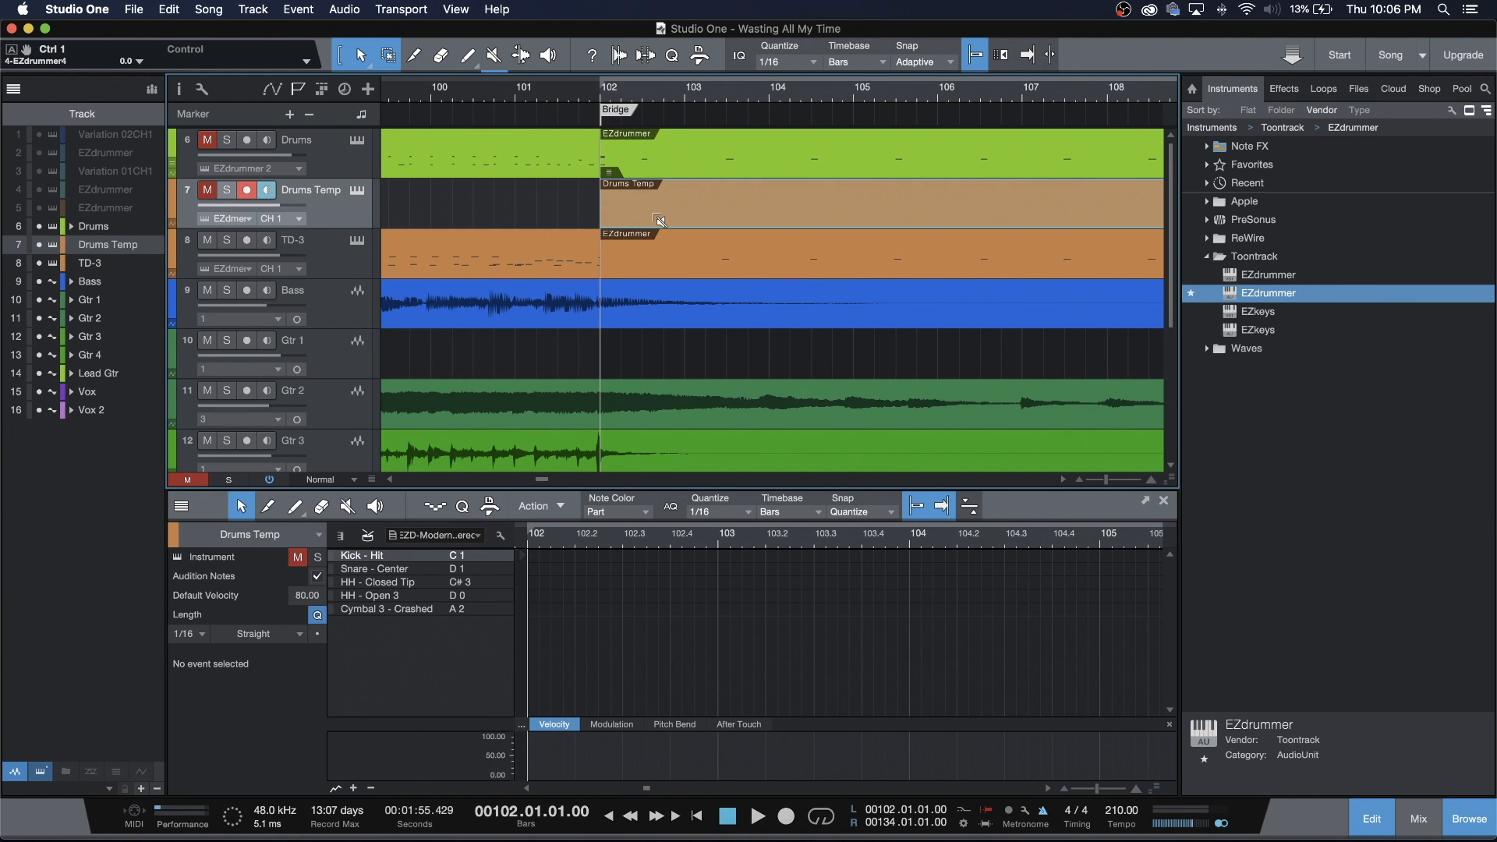
key(super+v)
Shift the snare hits leading into bar 110 onto the grid from 109.4.2, and move the soft kick hit to 110.1.1.
scroll(652, 211, right, 10)
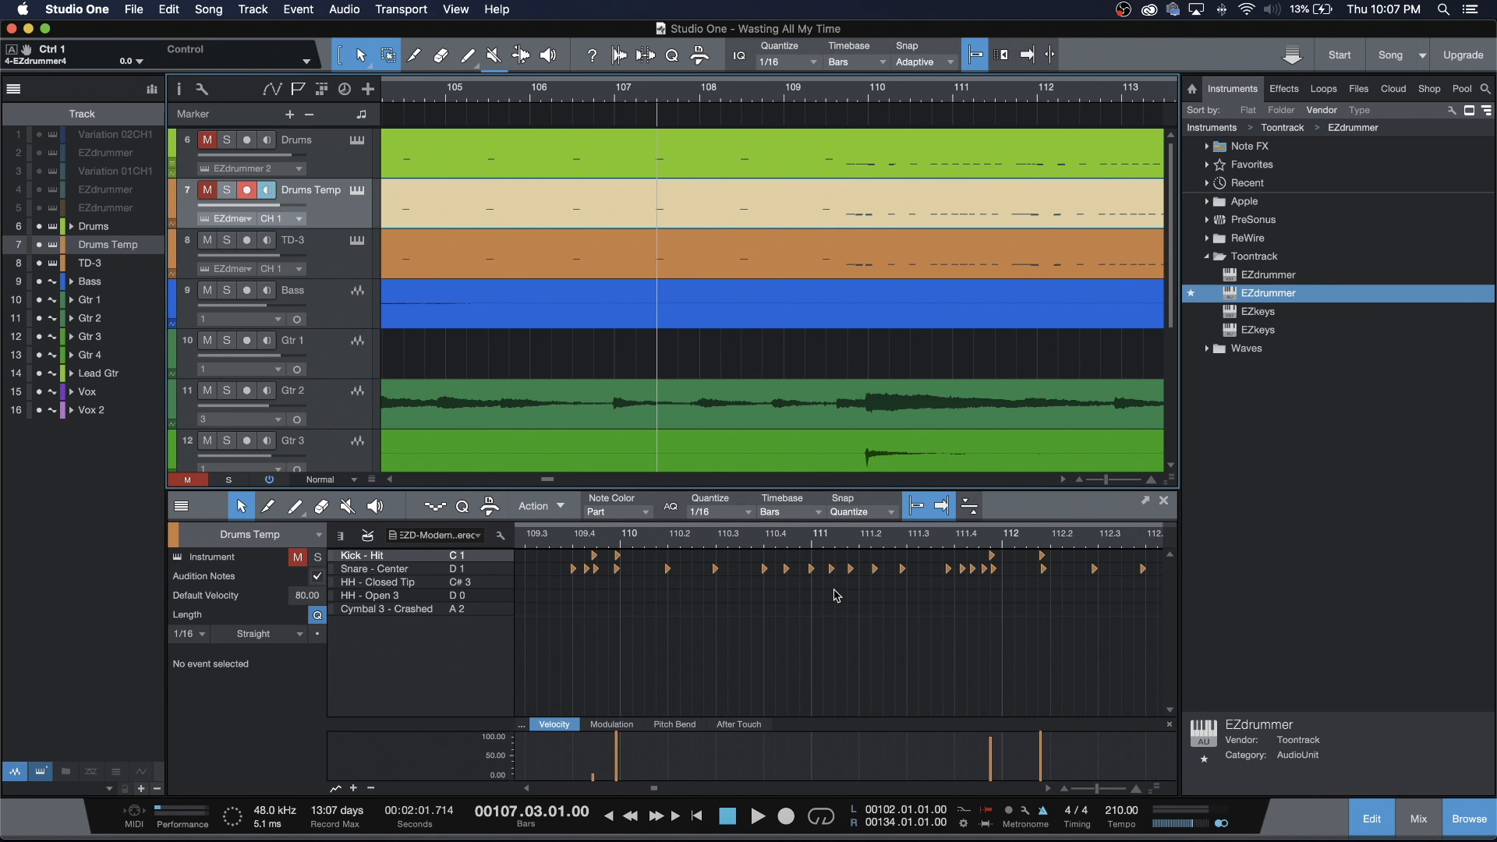
click(622, 570)
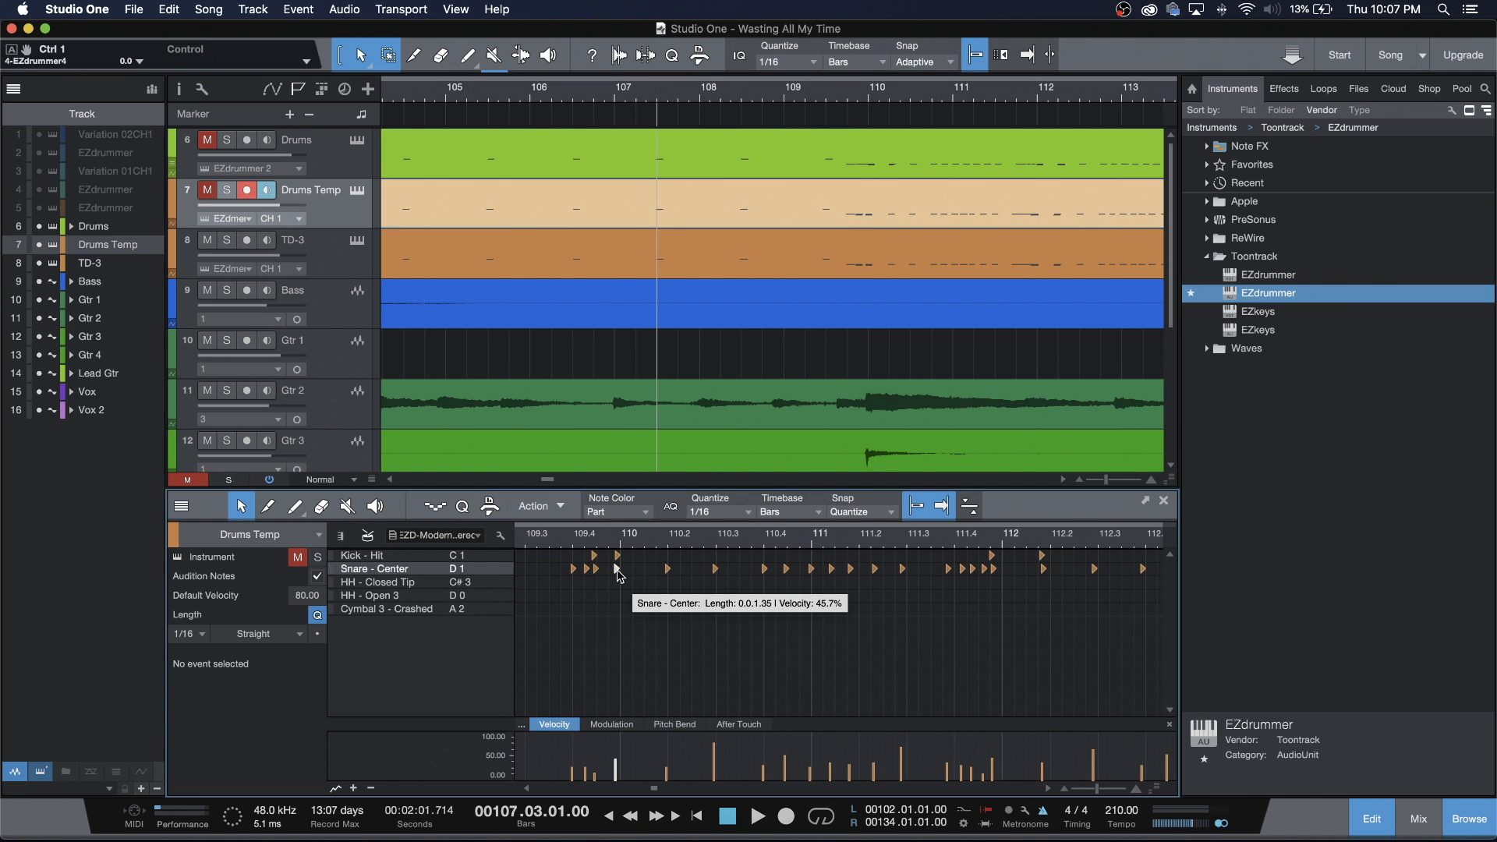
mouse_move(596, 571)
mouse_down()
mouse_move(608, 572)
mouse_move(587, 577)
mouse_up()
click(573, 569)
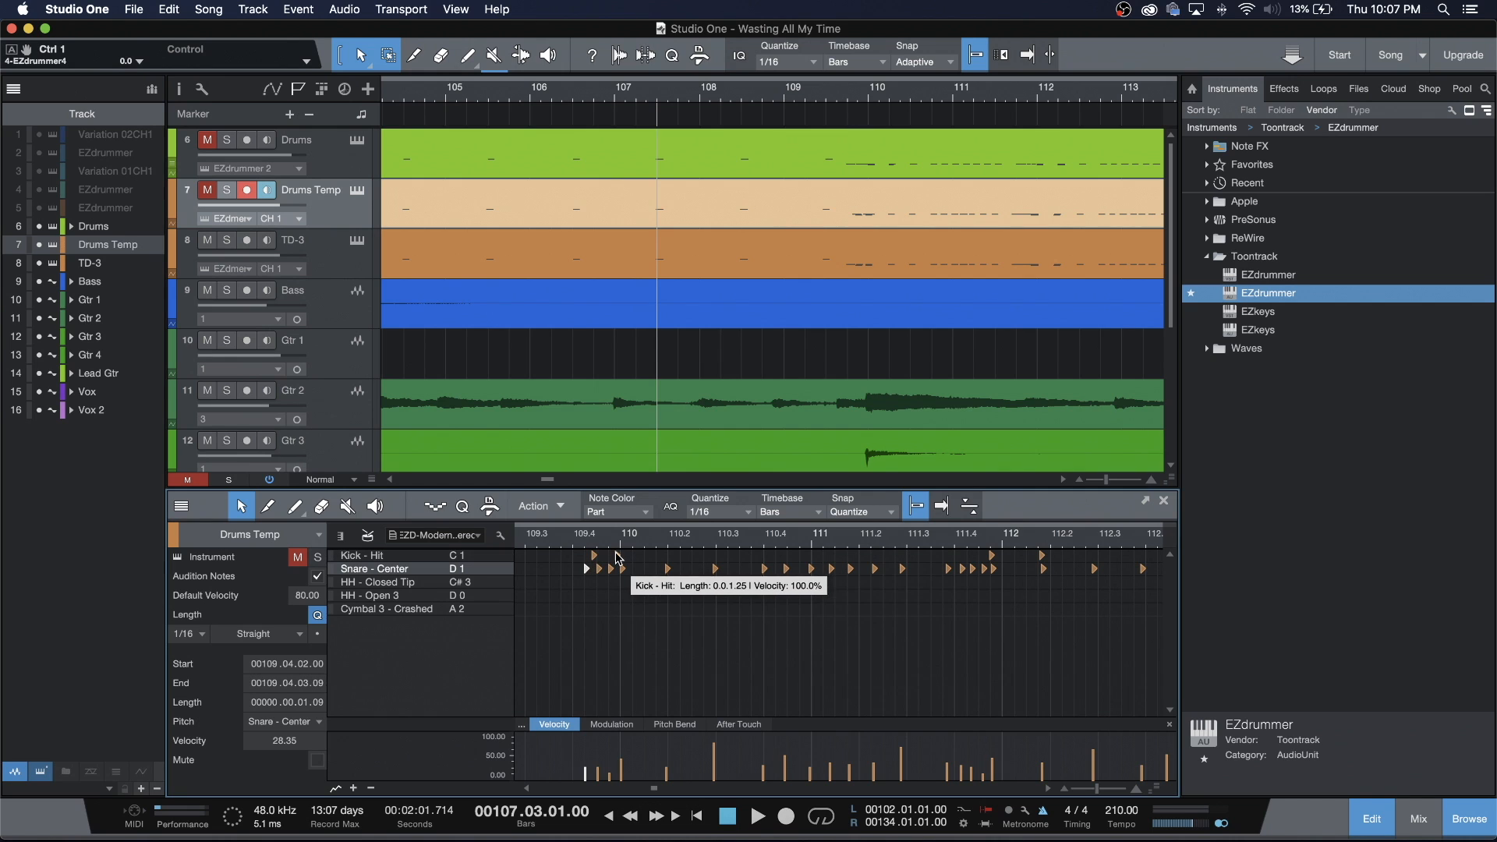
click(617, 556)
mouse_move(641, 559)
mouse_down()
mouse_move(664, 560)
mouse_move(624, 559)
mouse_up()
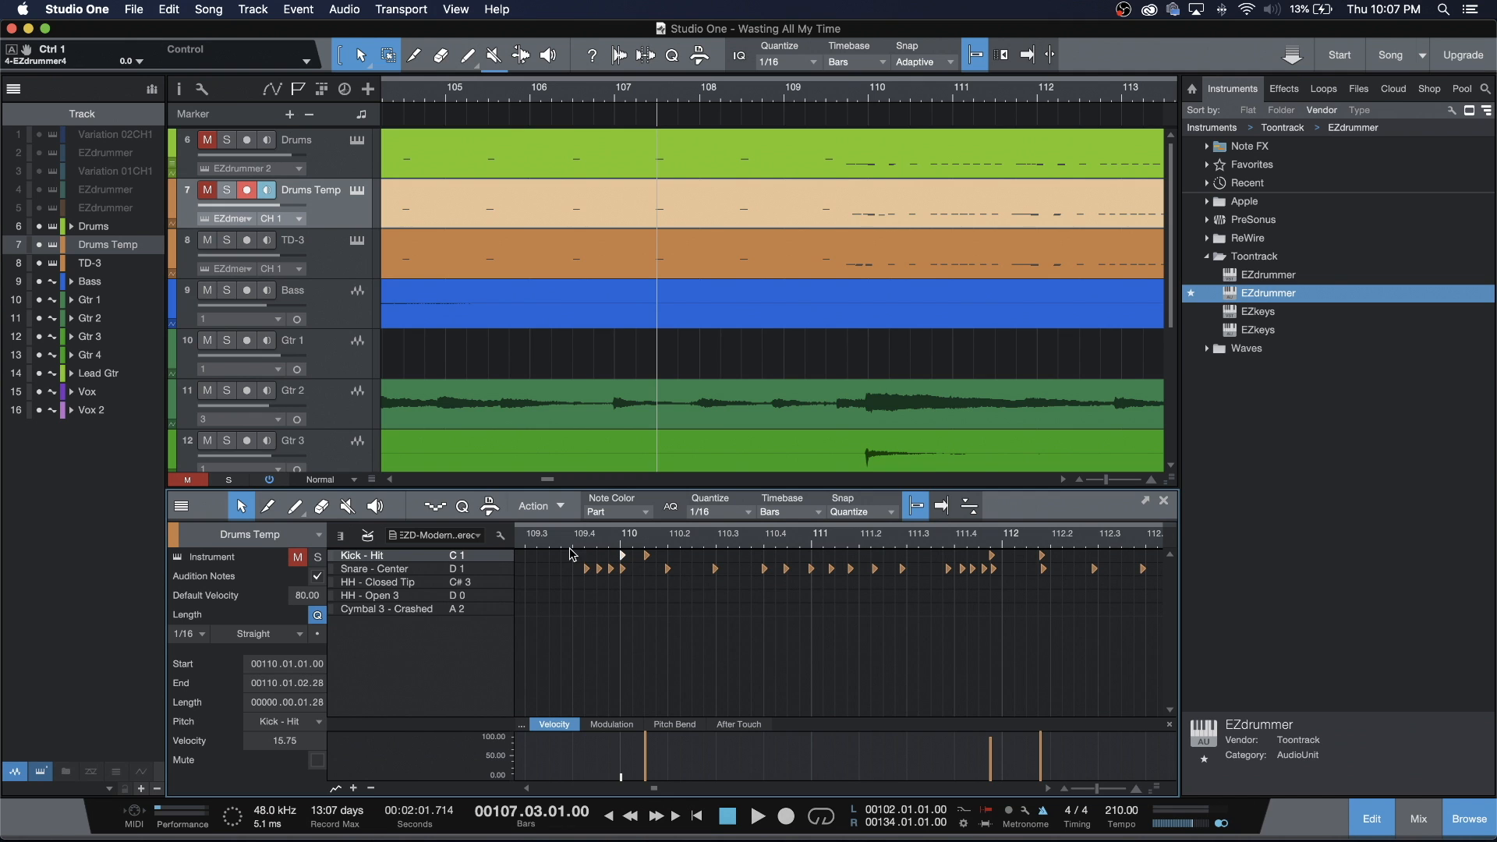
Play back the snare entry into bar 110 from 109.3.3.
click(554, 544)
key(space)
key(space)
key(space)
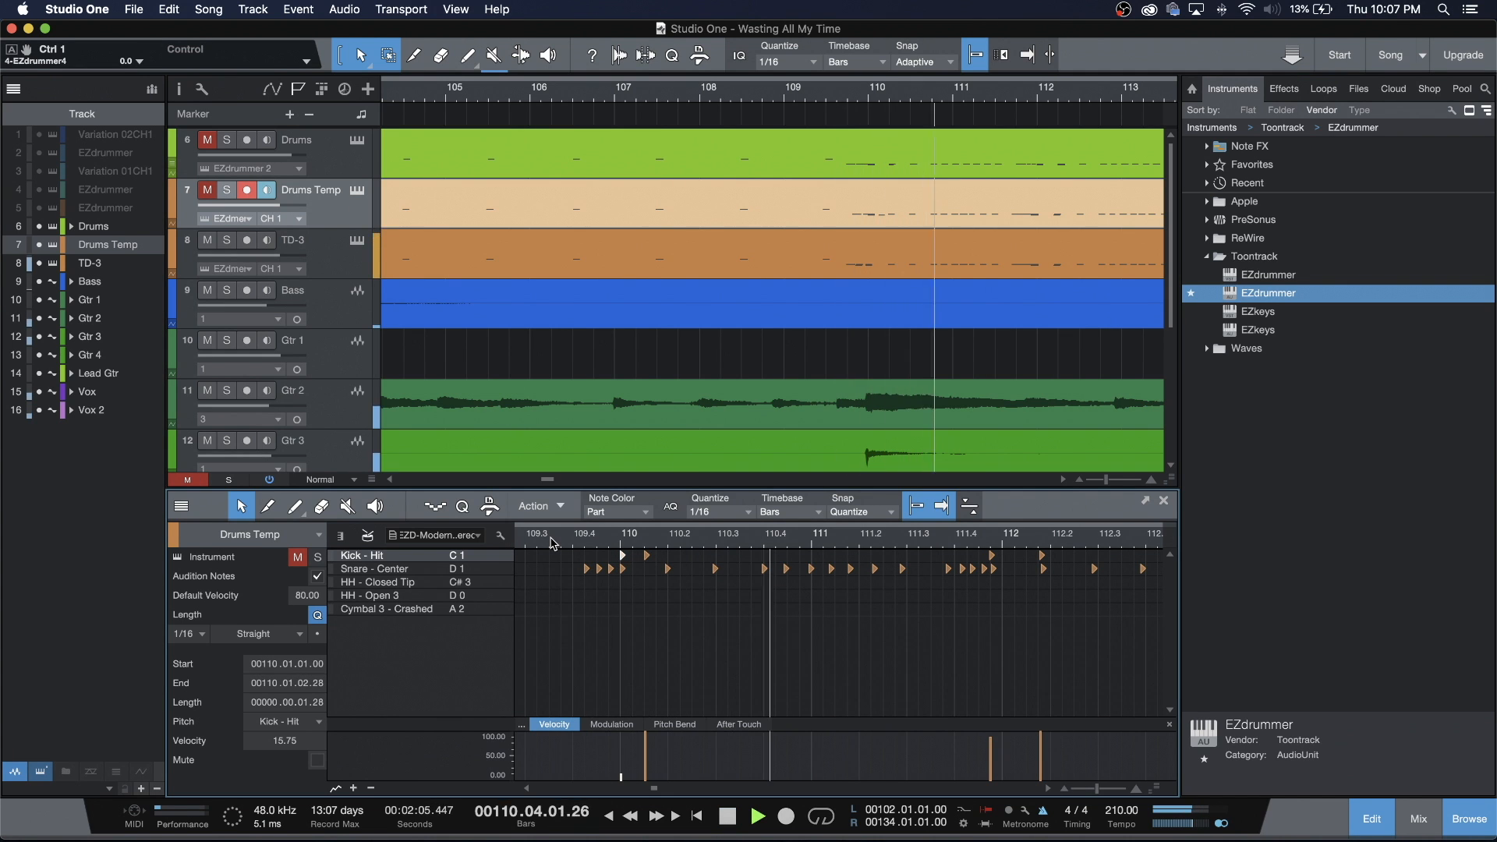
key(space)
Examine the snare pattern on Drums Temp from bar 110 to 119 and inspect the velocity of the hit at 119.1.2.
scroll(796, 575, right, 3)
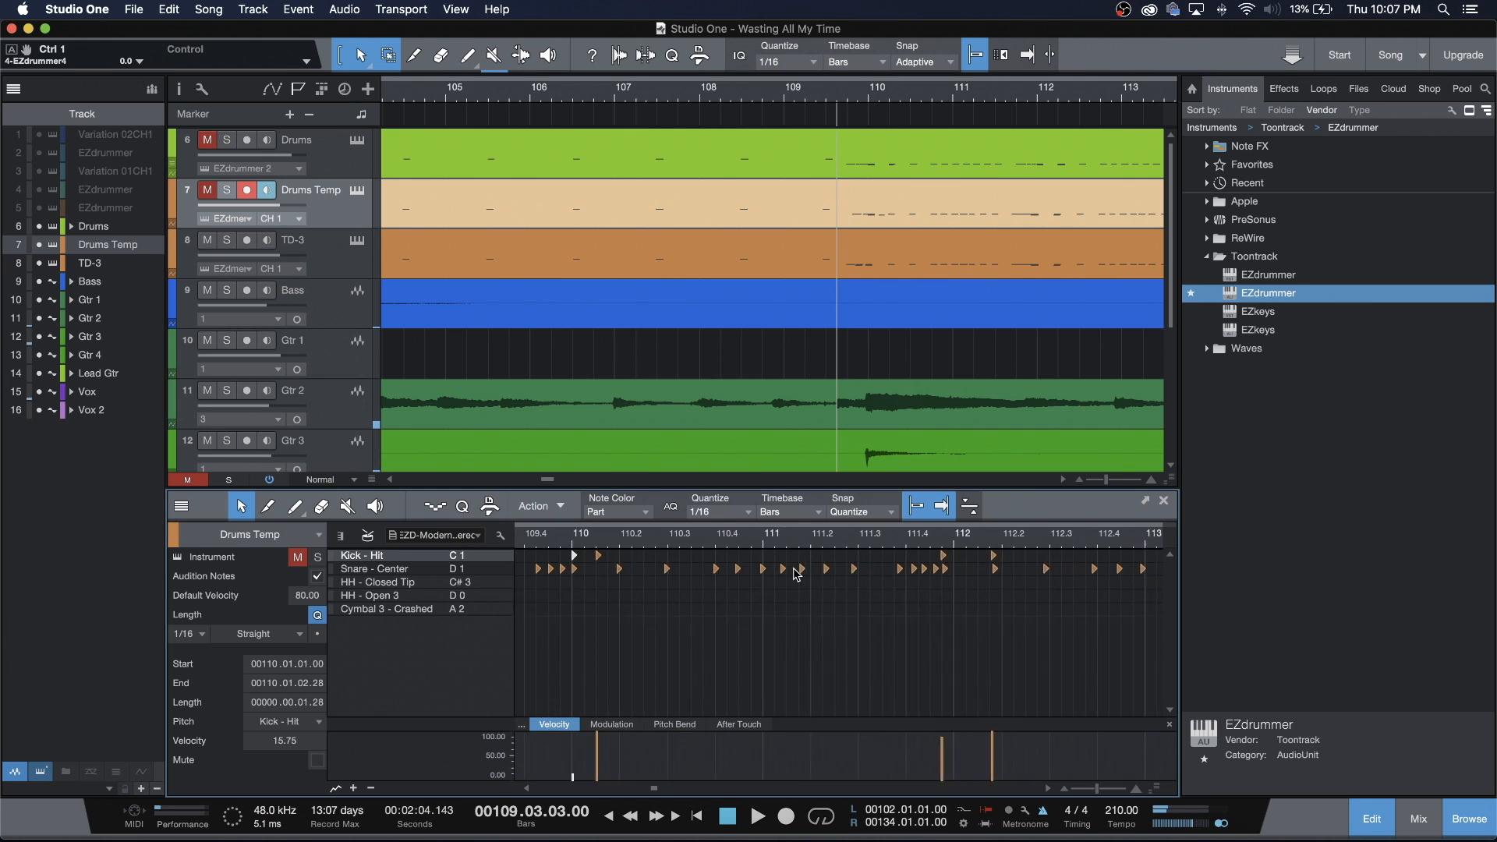
scroll(796, 575, right, 2)
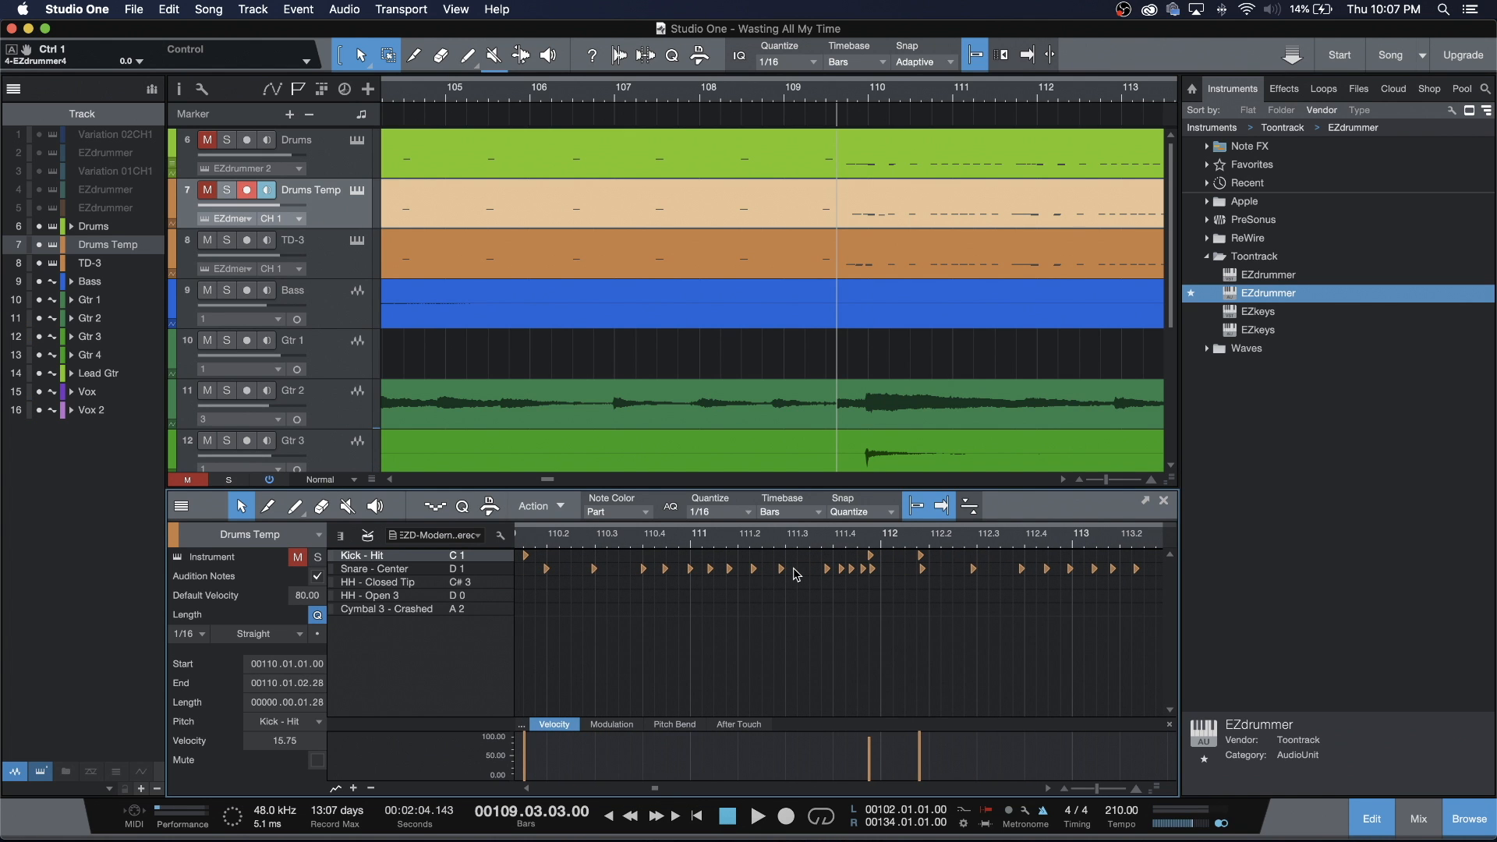
scroll(795, 575, right, 20)
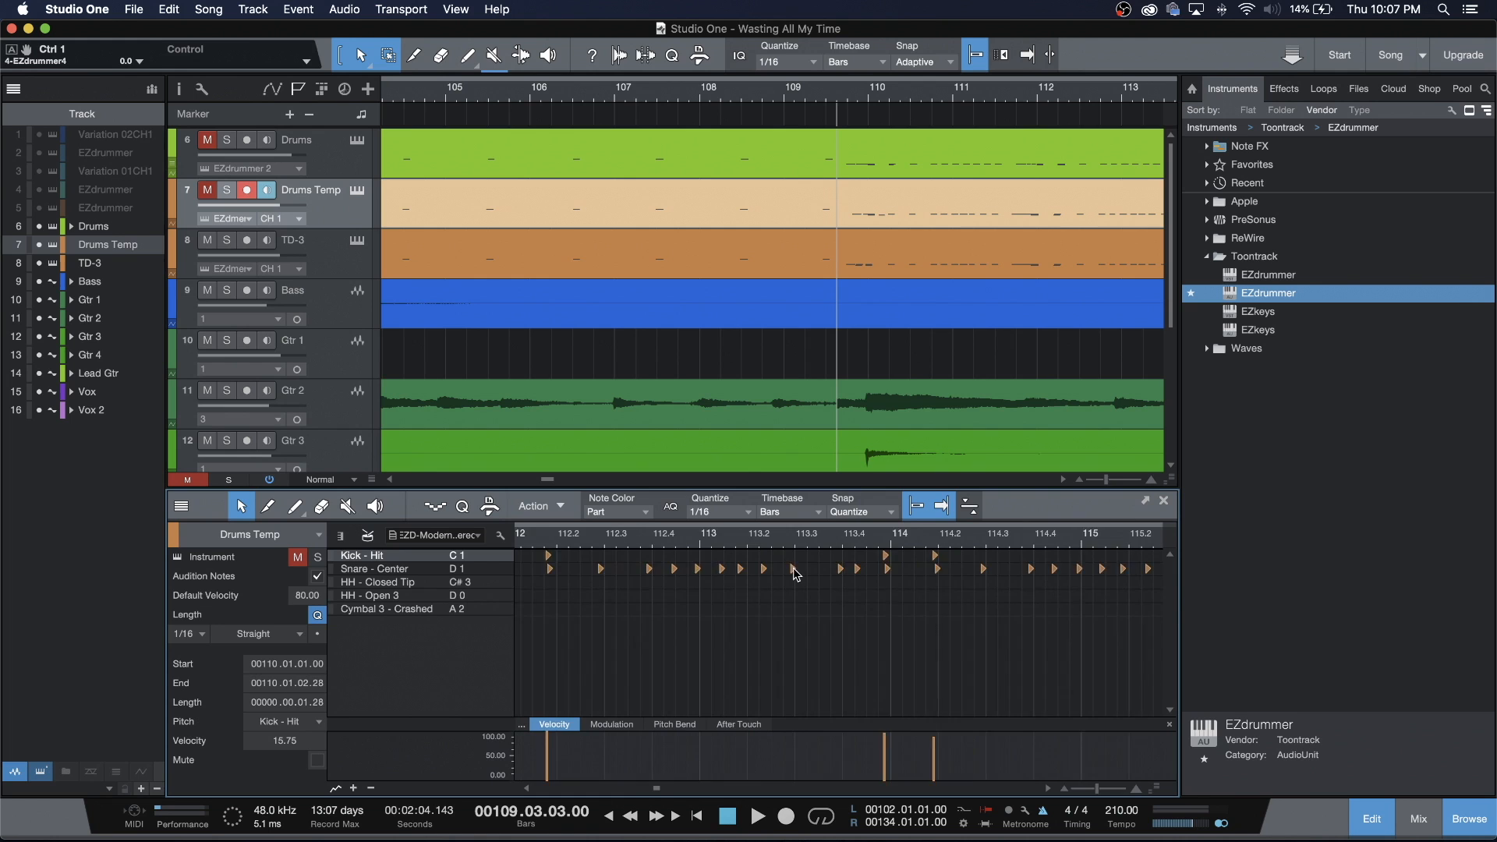
scroll(796, 575, right, 20)
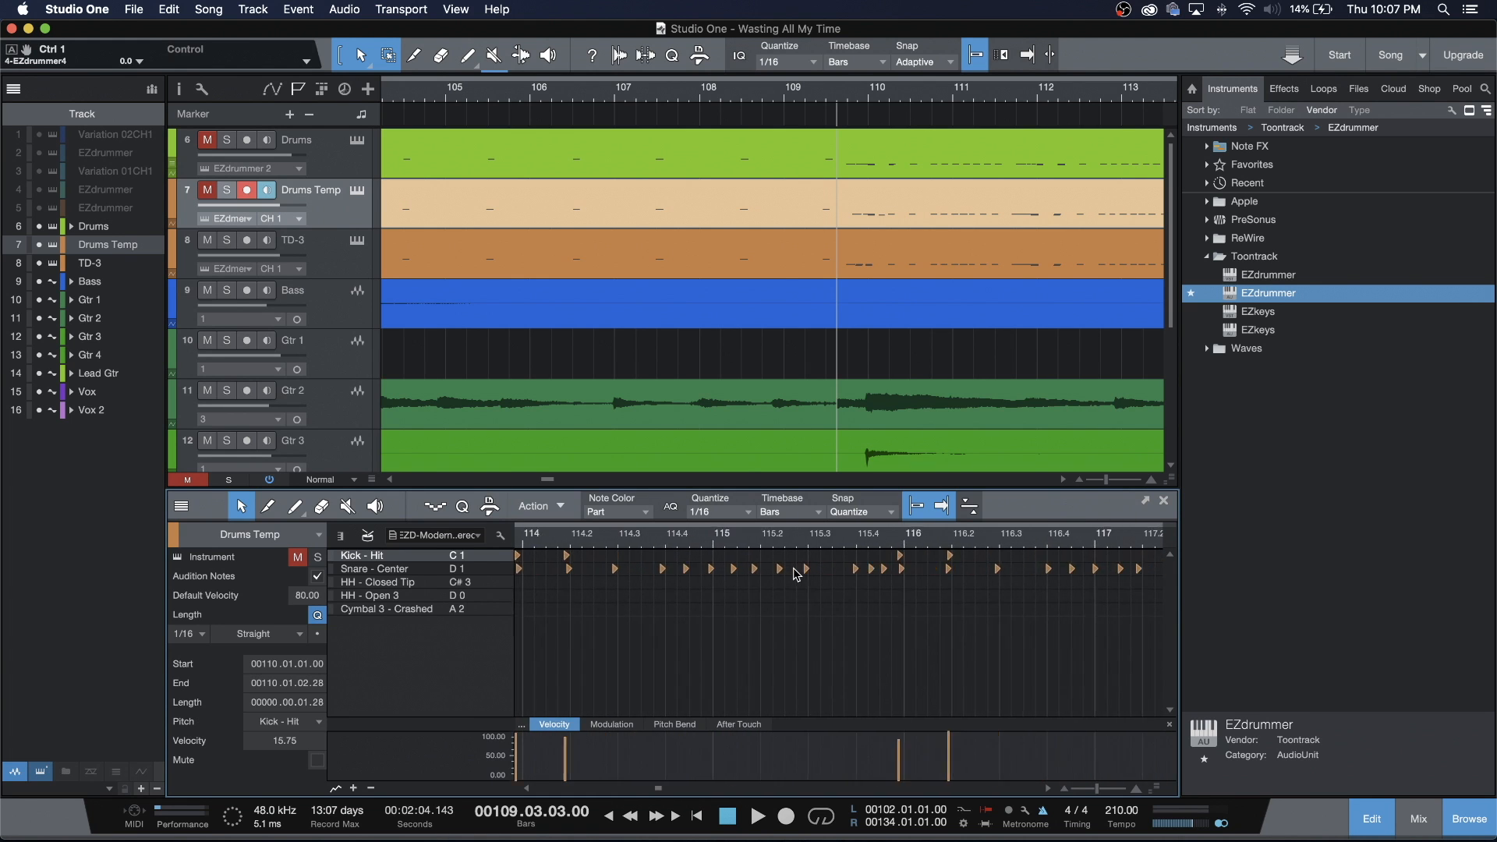
click(753, 568)
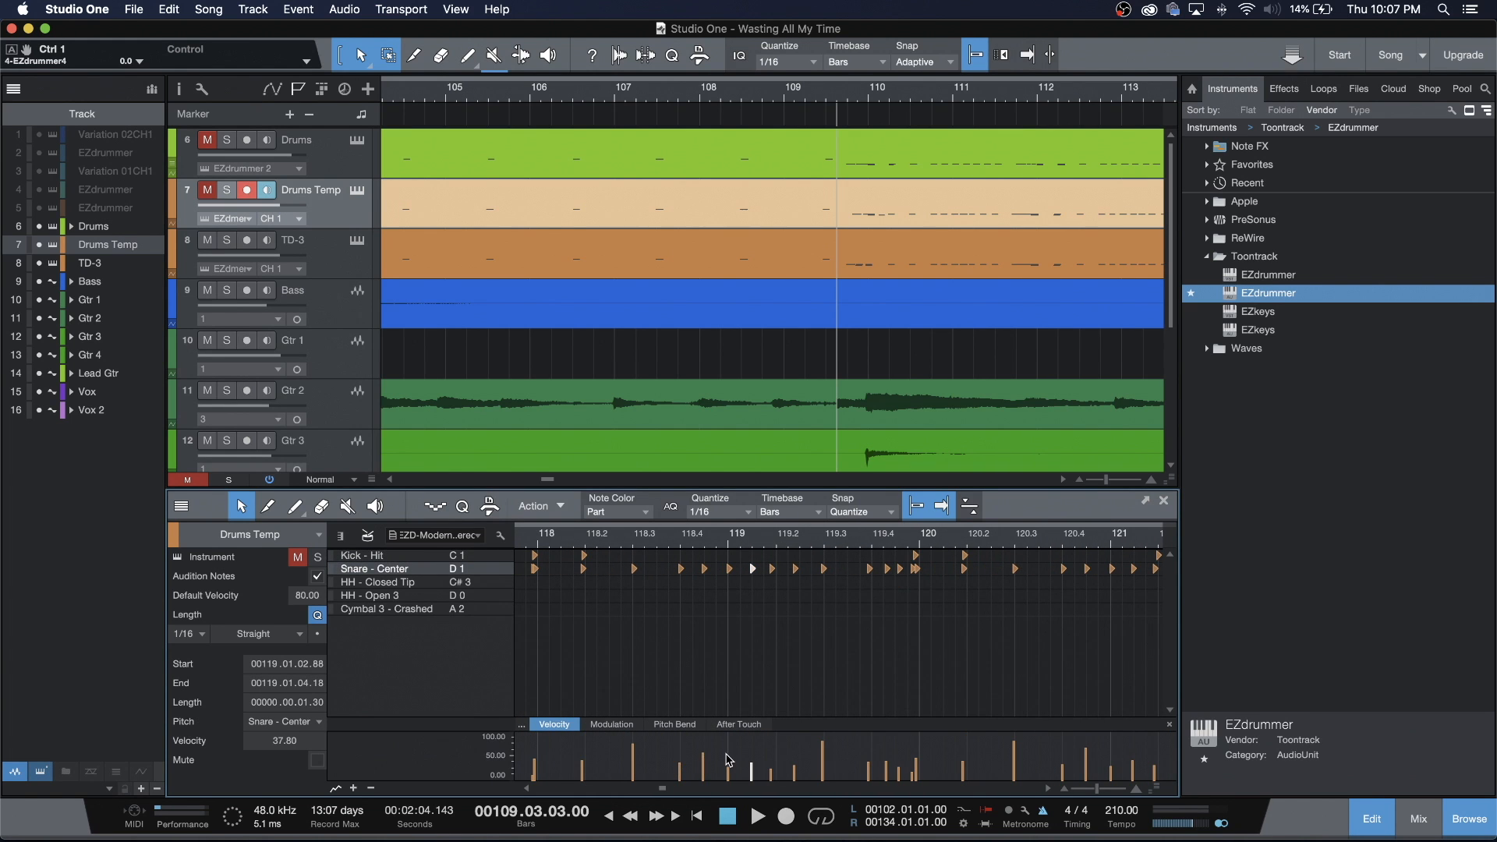
Compare the velocities of the accented and softer snare hits between bars 115 and 118.
scroll(727, 760, left, 10)
scroll(681, 764, left, 8)
scroll(633, 735, left, 4)
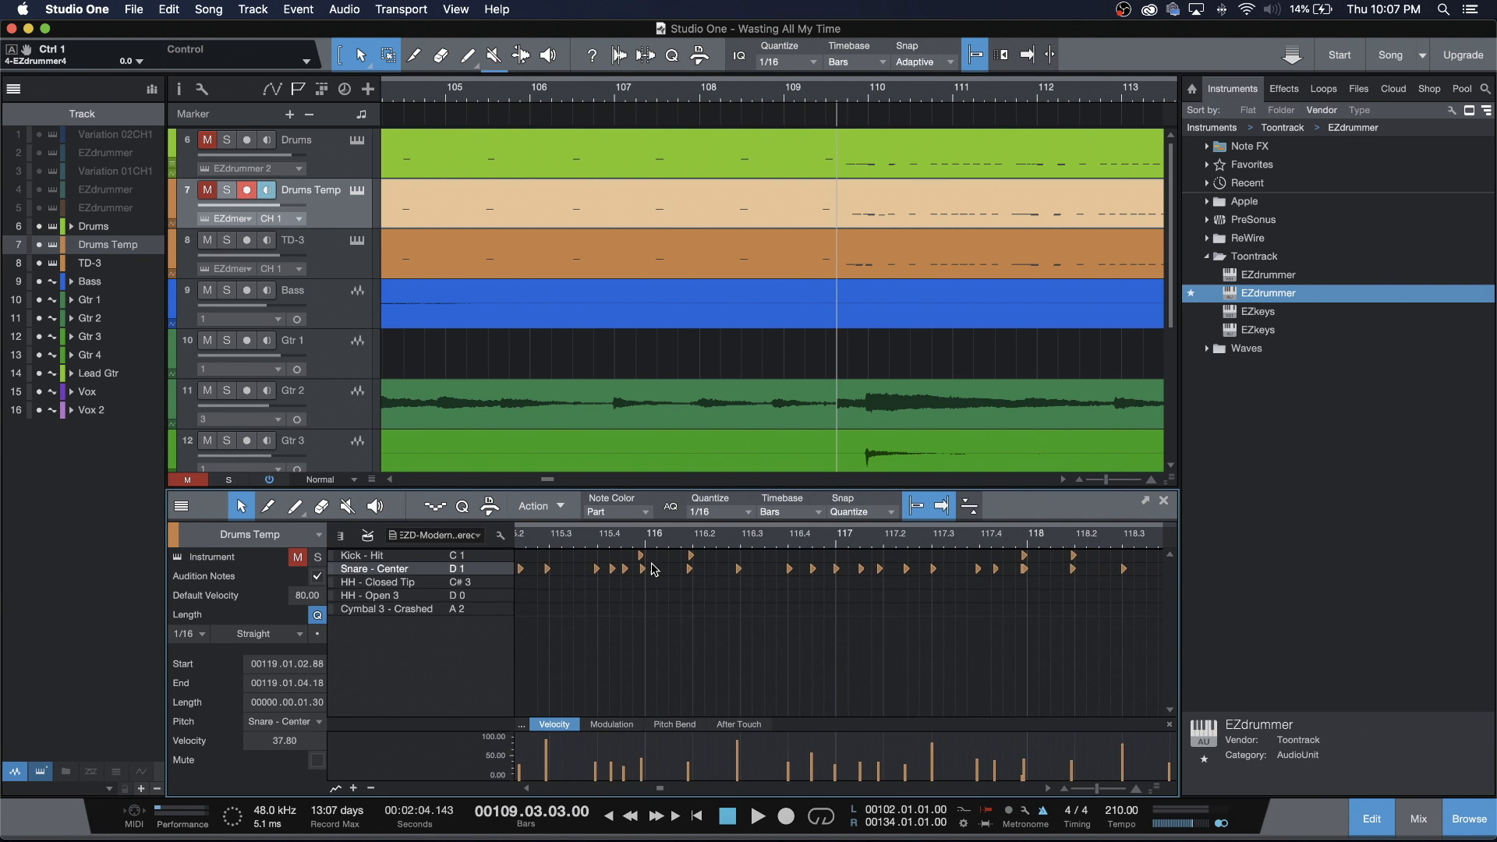
mouse_move(739, 751)
mouse_move(811, 760)
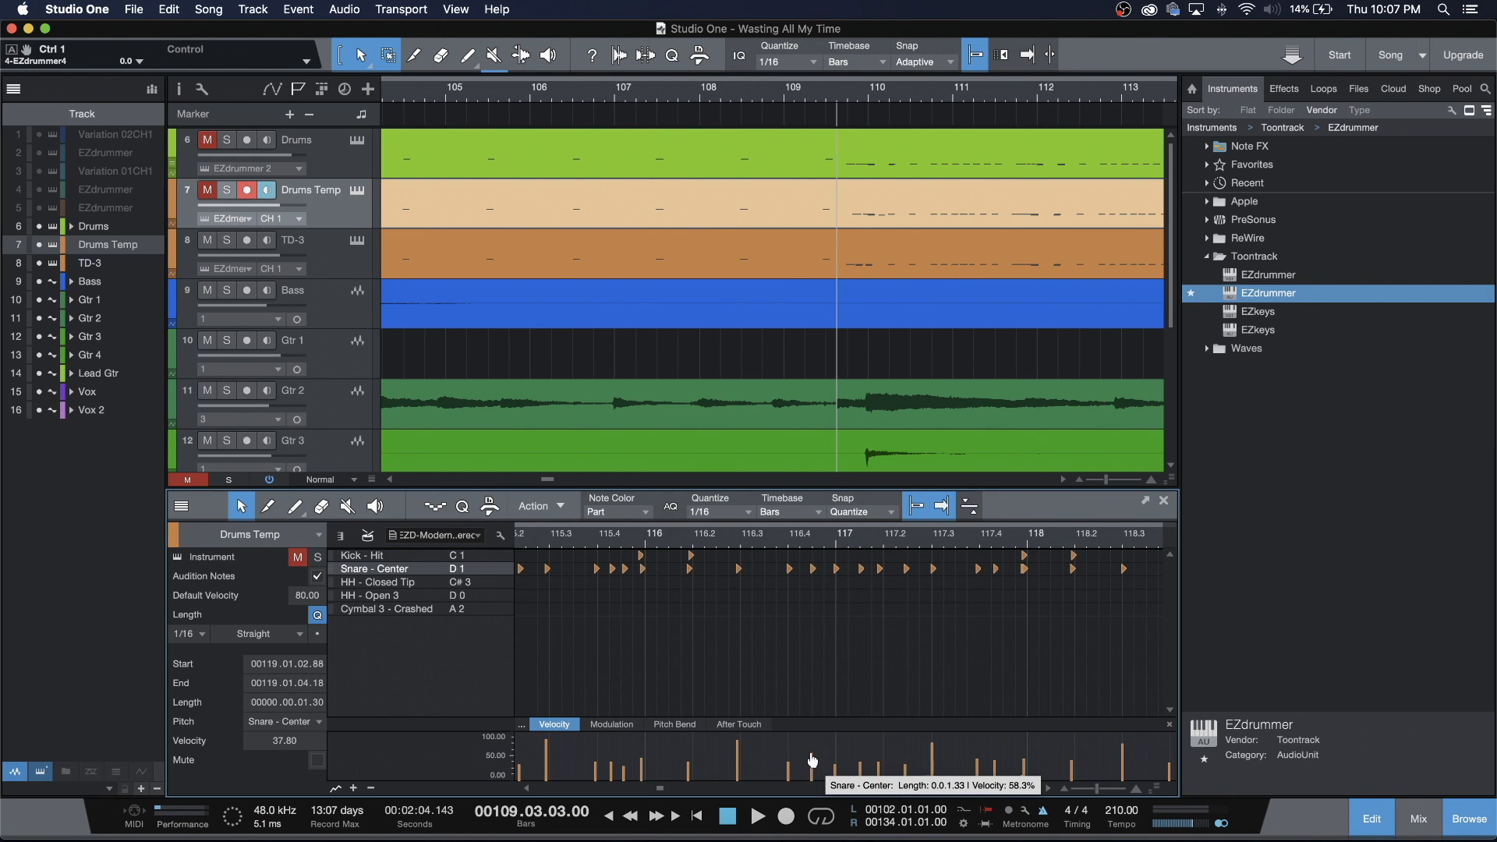
mouse_move(863, 768)
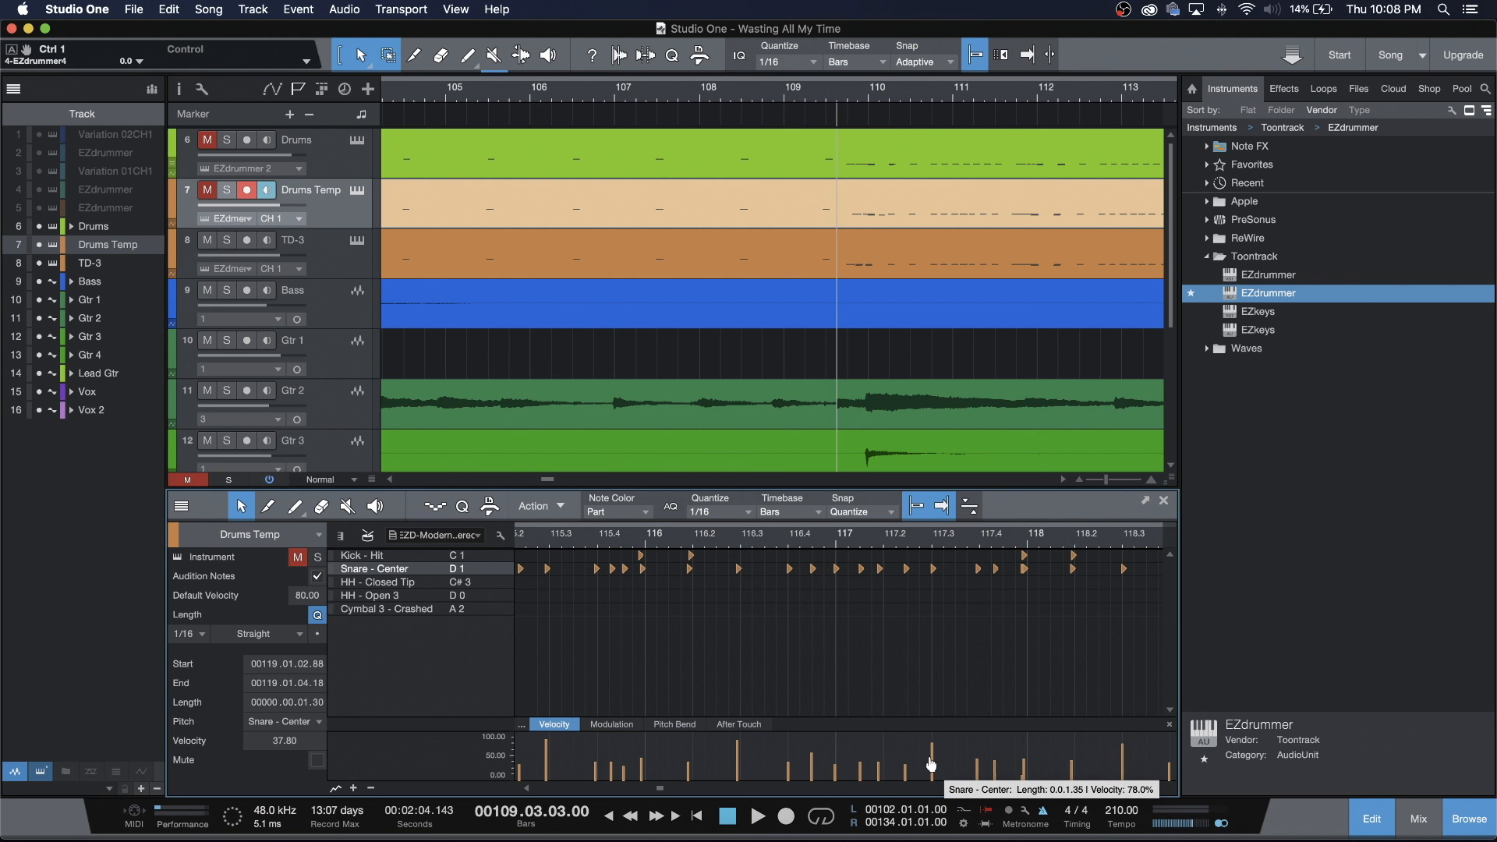
mouse_move(935, 751)
scroll(934, 753, right, 5)
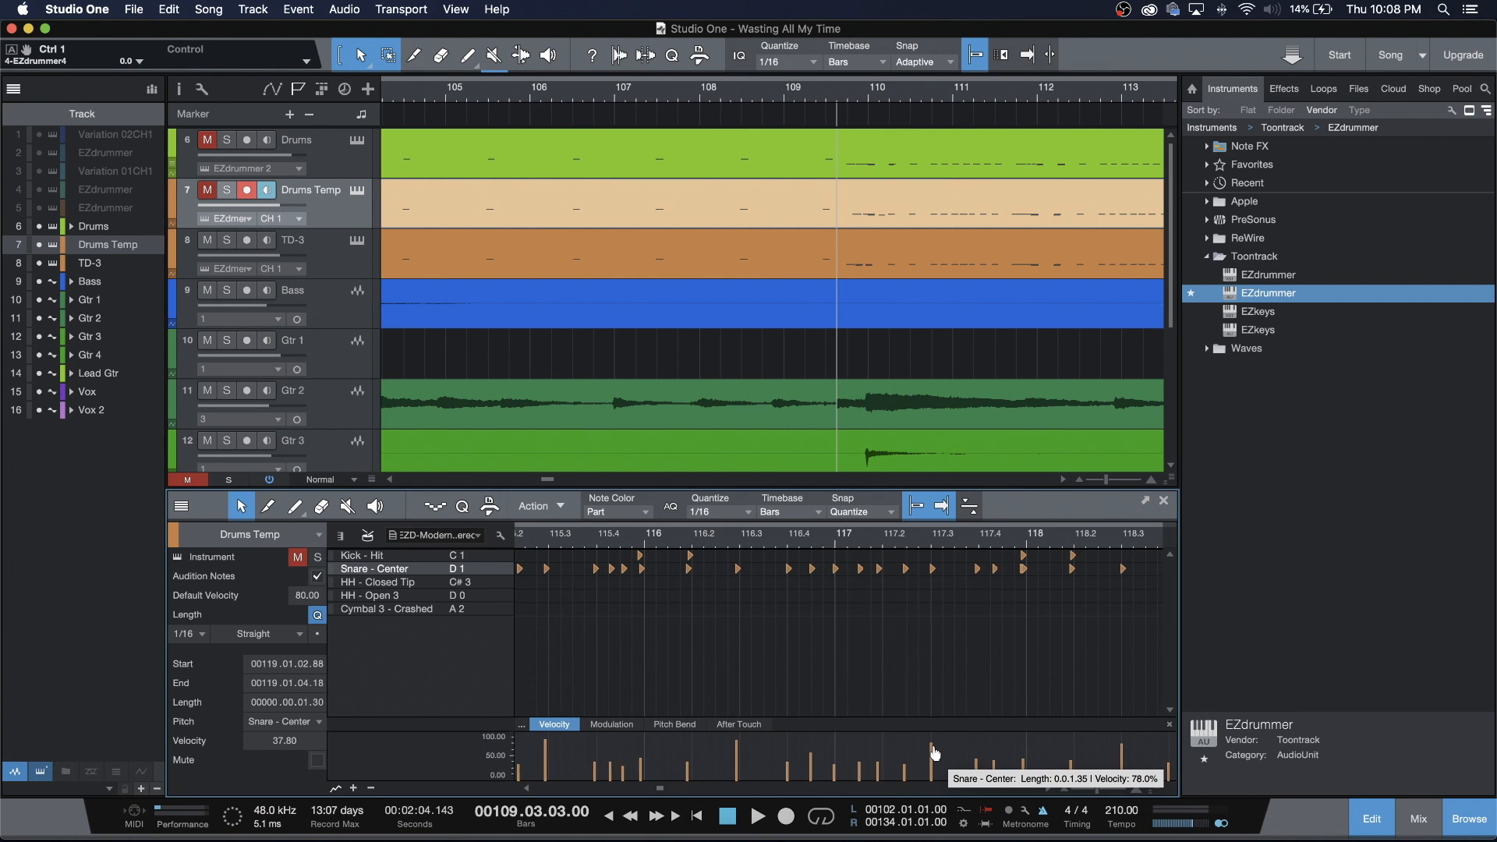